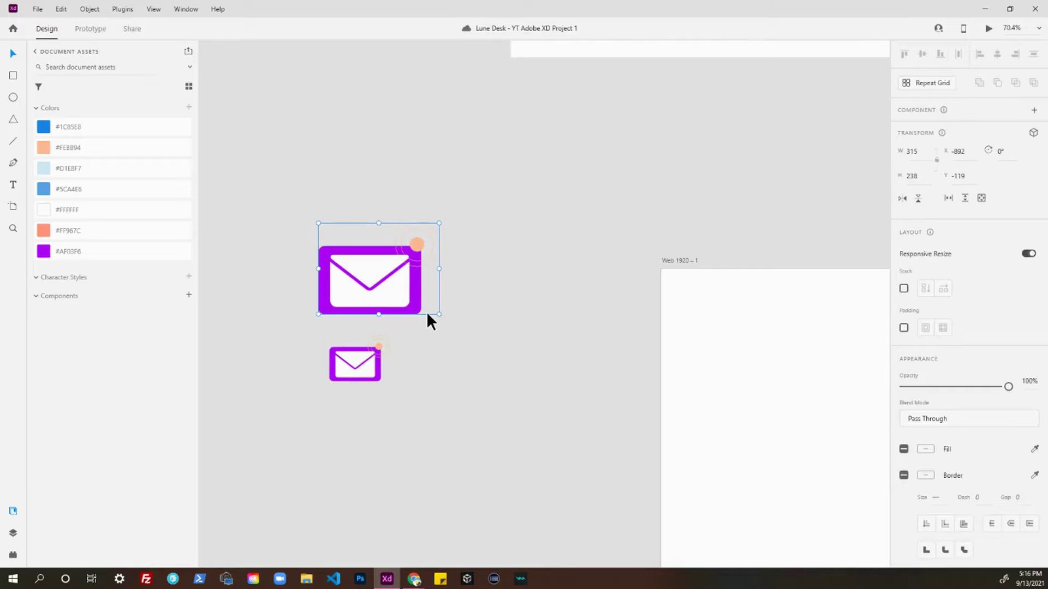
- Try to scale the large envelope logo down to about 141 by 106 and undo the resize
{"action": "left_click", "coordinate": [317, 206]}
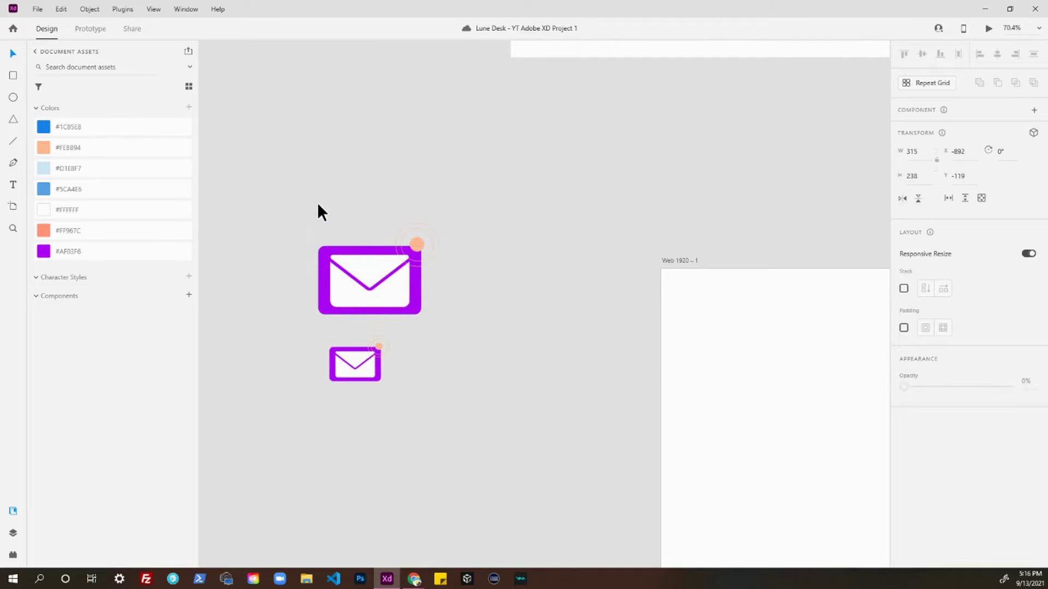
{"action": "left_click", "coordinate": [328, 259]}
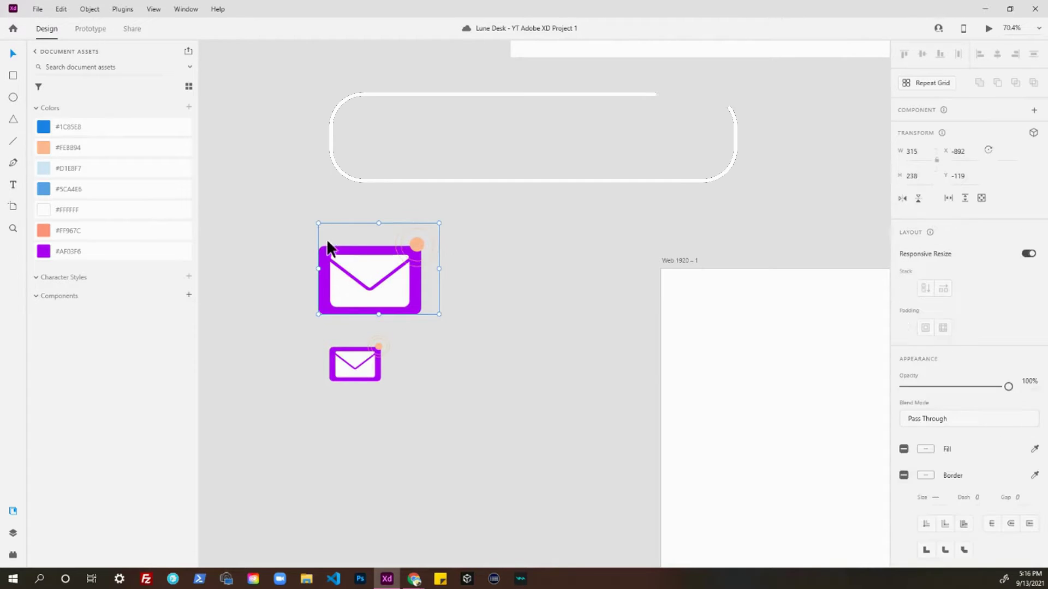
{"action": "left_click_drag", "start_coordinate": [317, 224], "coordinate": [354, 271]}
{"action": "key", "text": "ctrl+z"}
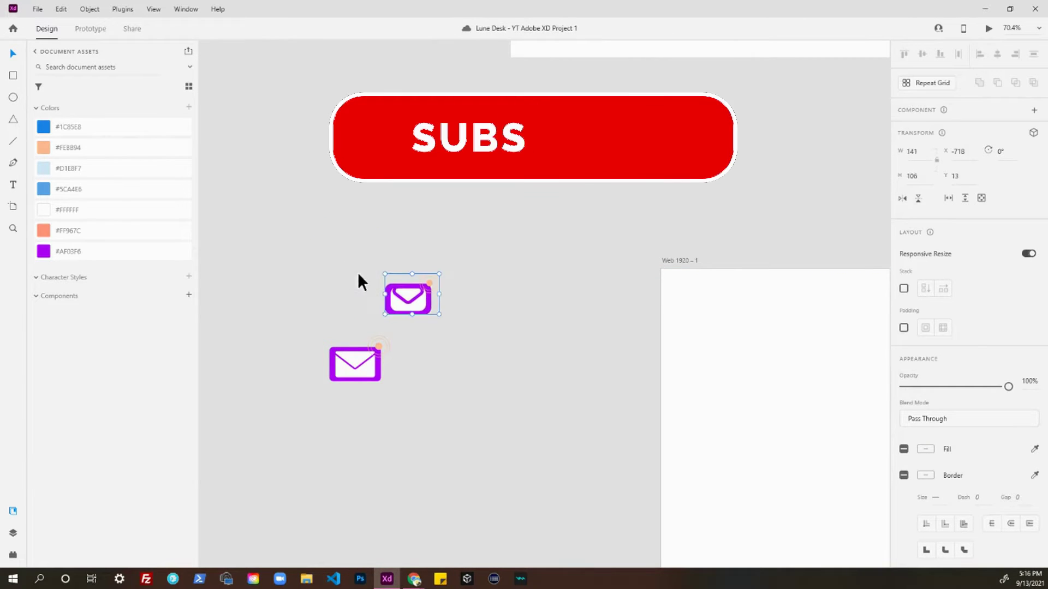
{"action": "key", "text": "ctrl+z"}
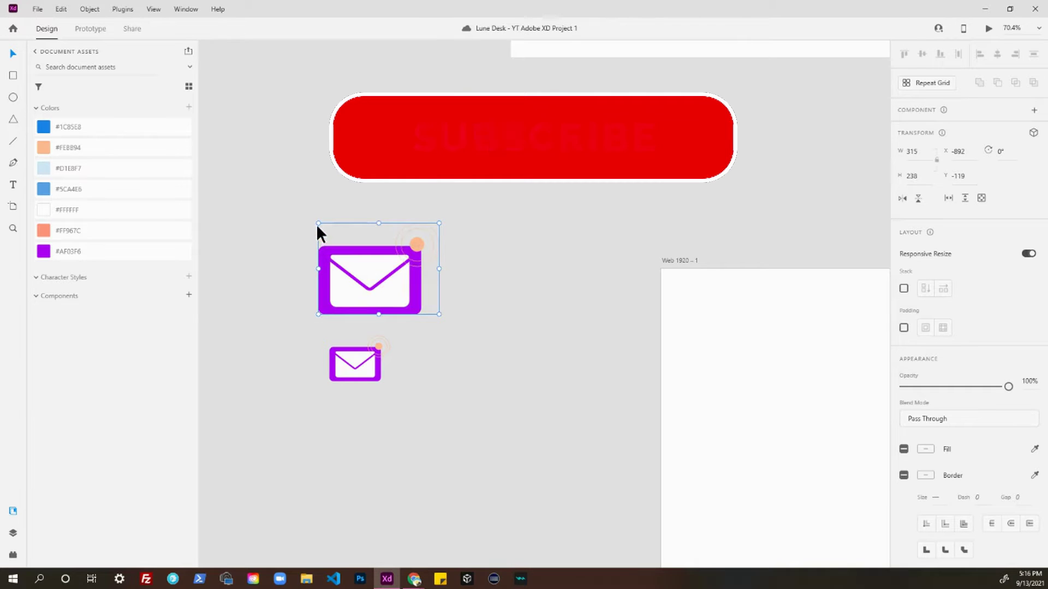
- Scale the large envelope logo down to about 188 by 142 and set its flap triangle's corner radius to 4
{"action": "left_click_drag", "start_coordinate": [318, 223], "coordinate": [366, 262]}
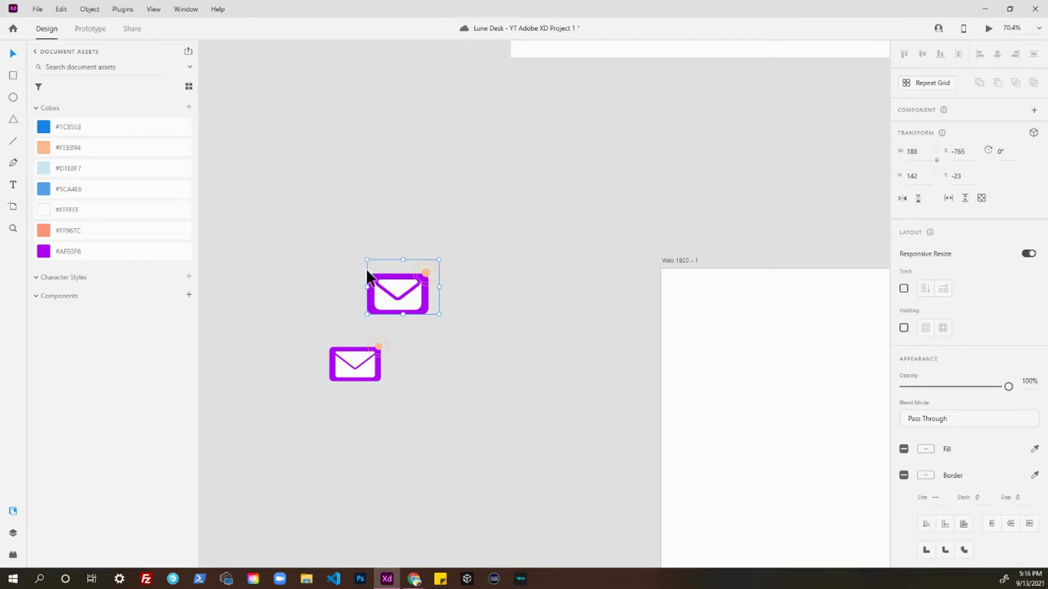
{"action": "double_click", "coordinate": [411, 289]}
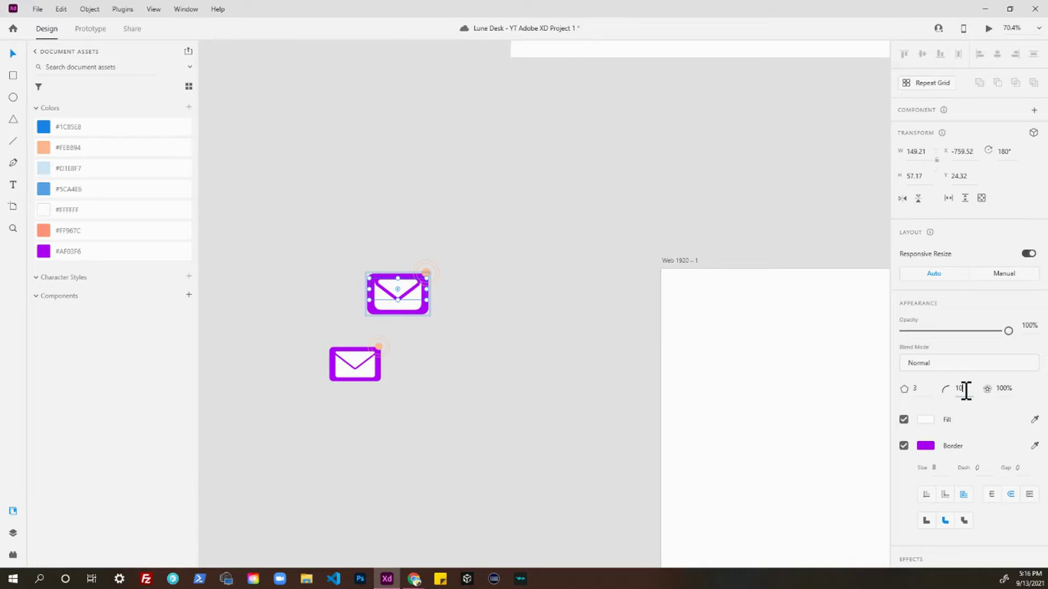
{"action": "key", "text": "Down"}
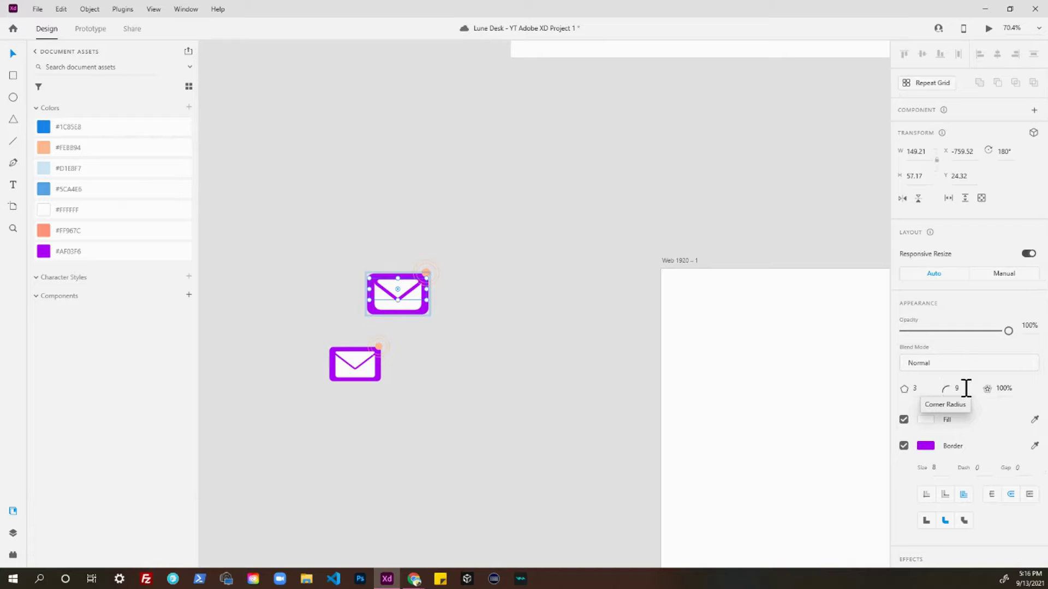
{"action": "key", "text": "Down"}
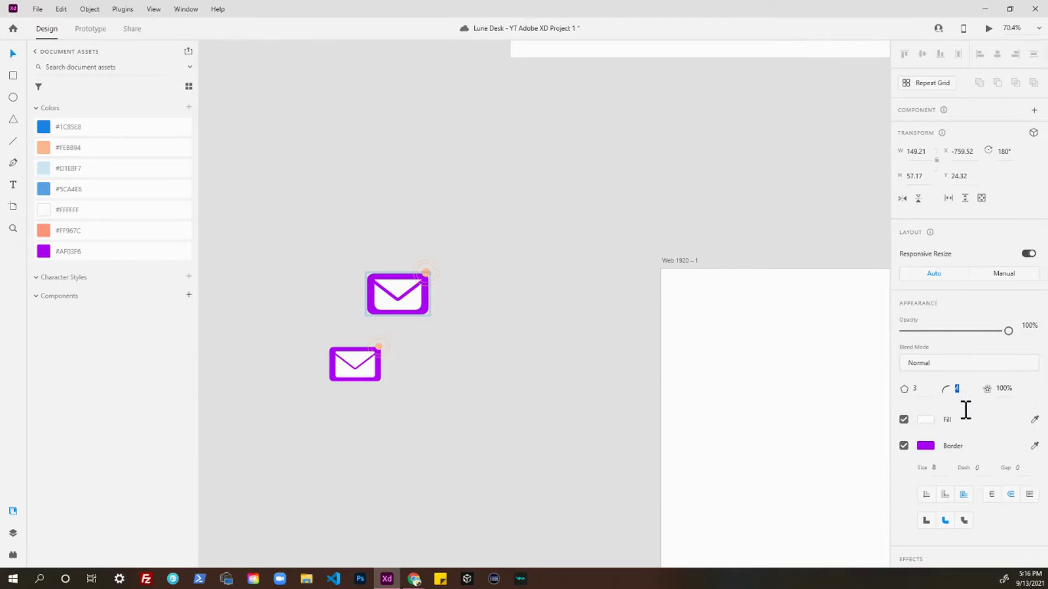
- Set the corner radius of the large logo's inner white rectangle to 6 and select the purple frame behind it
{"action": "left_click", "coordinate": [398, 306]}
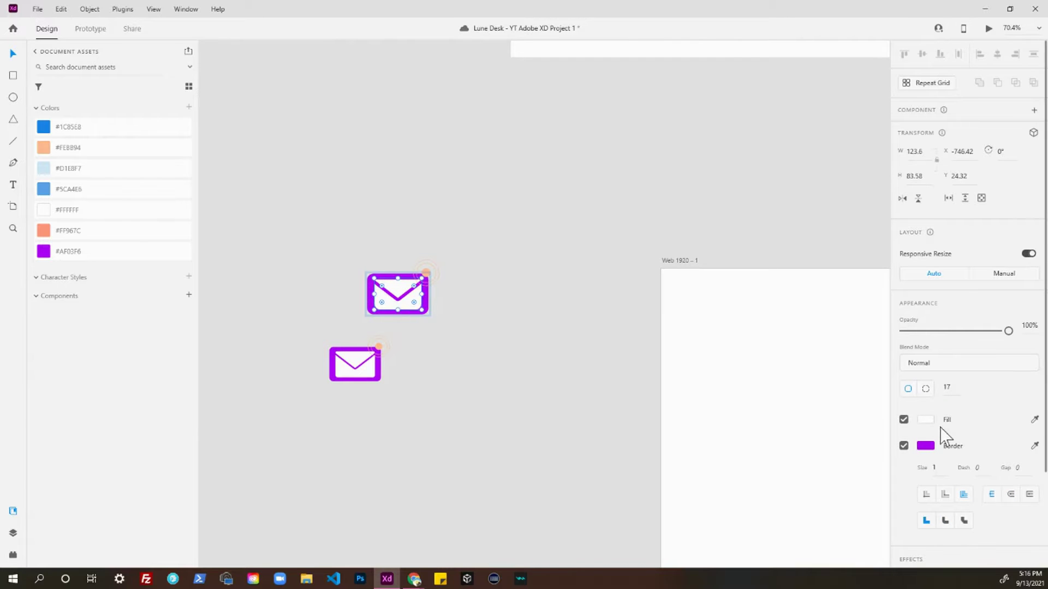
{"action": "left_click", "coordinate": [956, 389]}
{"action": "type", "text": "10"}
{"action": "key", "text": "Return"}
{"action": "type", "text": "6"}
{"action": "key", "text": "Return"}
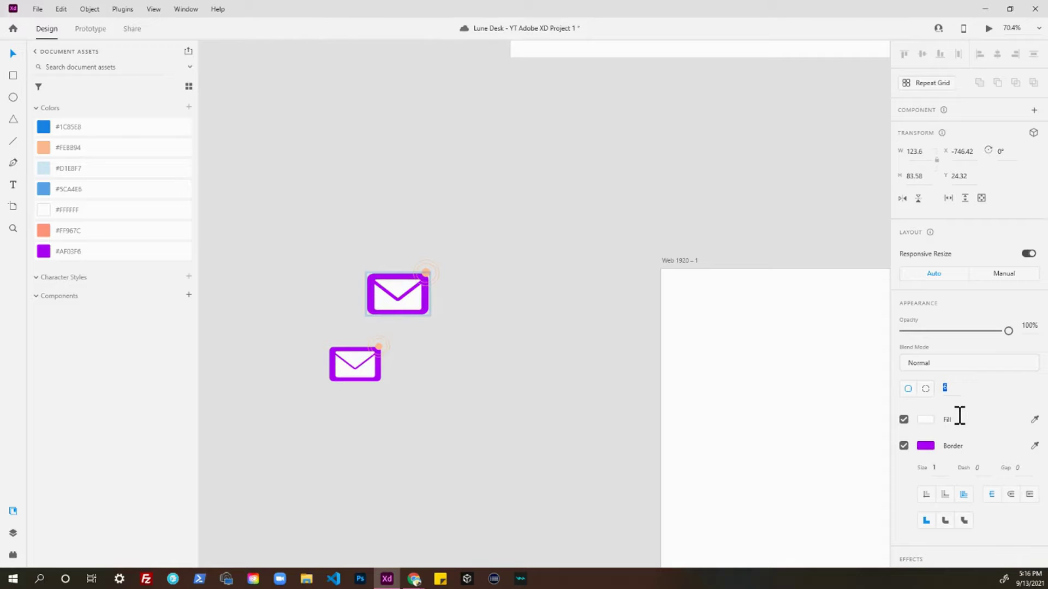
{"action": "left_click", "coordinate": [428, 291]}
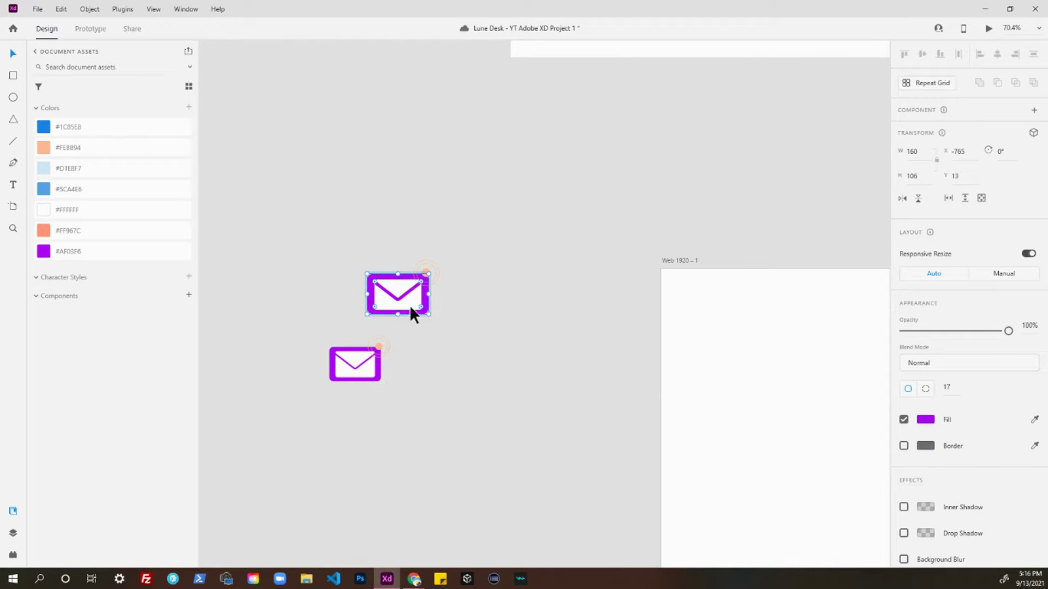
- Undo the corner radius and scaling changes made to the large envelope logo
{"action": "key", "text": "ctrl+z"}
{"action": "key", "text": "ctrl+z"}
{"action": "key", "text": "ctrl+z"}
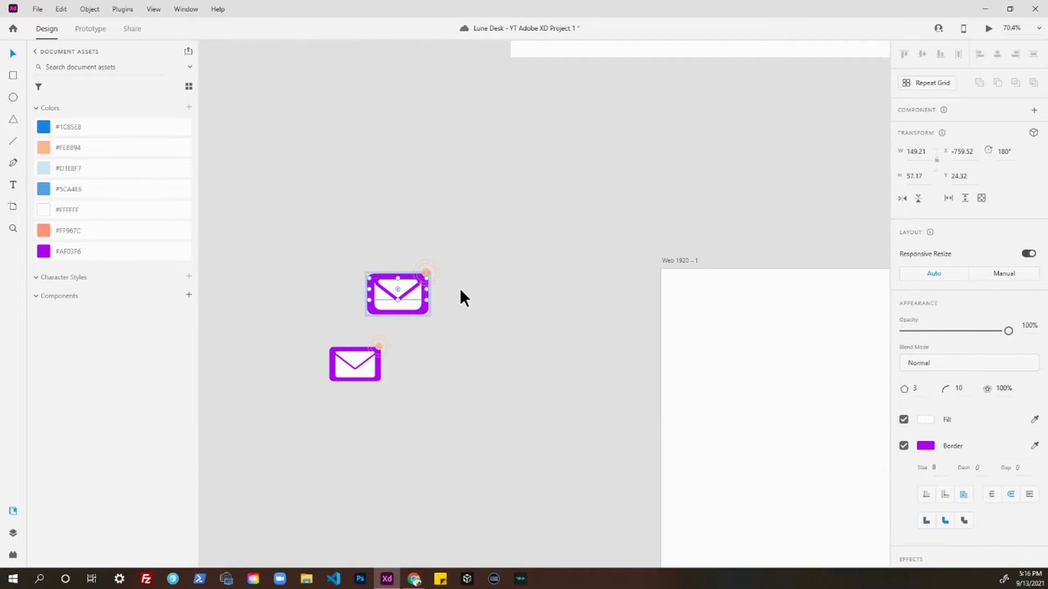
{"action": "key", "text": "ctrl+z"}
{"action": "key", "text": "ctrl+shift+z"}
{"action": "left_click", "coordinate": [400, 358]}
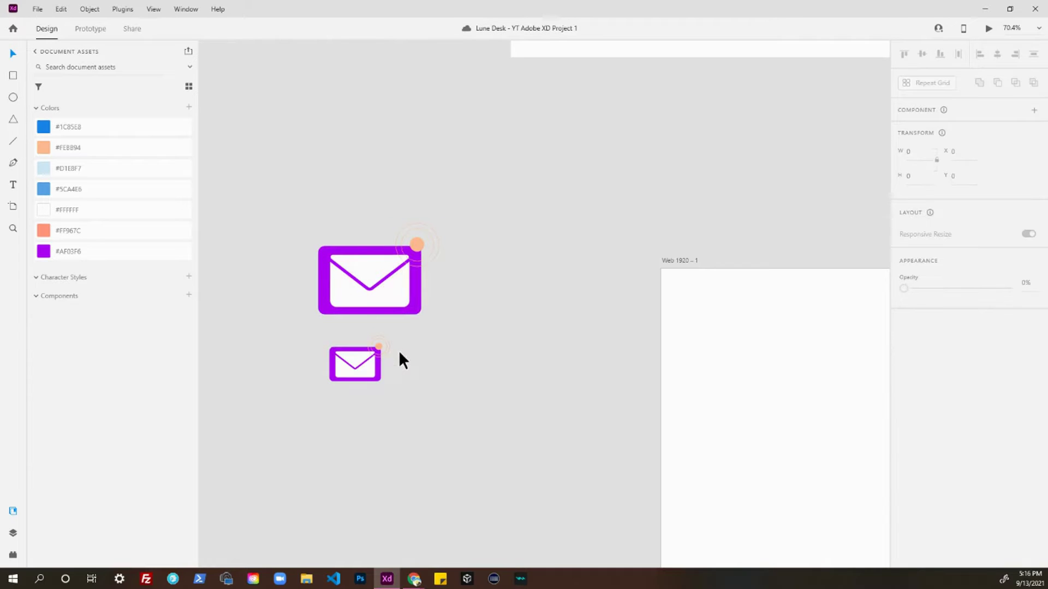
- Turn the small envelope logo into a component and save the document
{"action": "left_click_drag", "start_coordinate": [408, 427], "coordinate": [362, 395]}
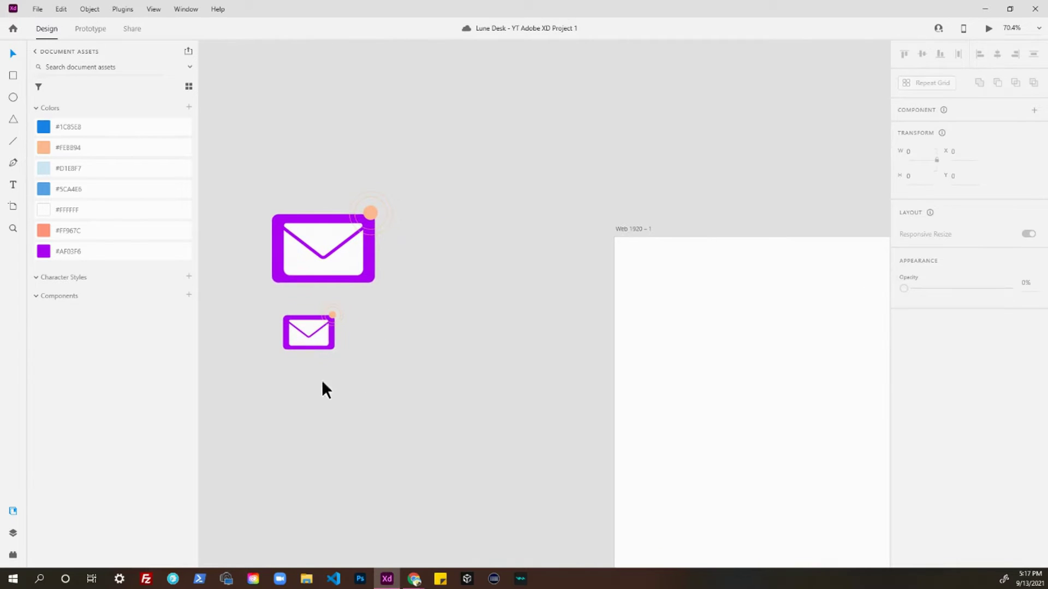
{"action": "left_click", "coordinate": [321, 327]}
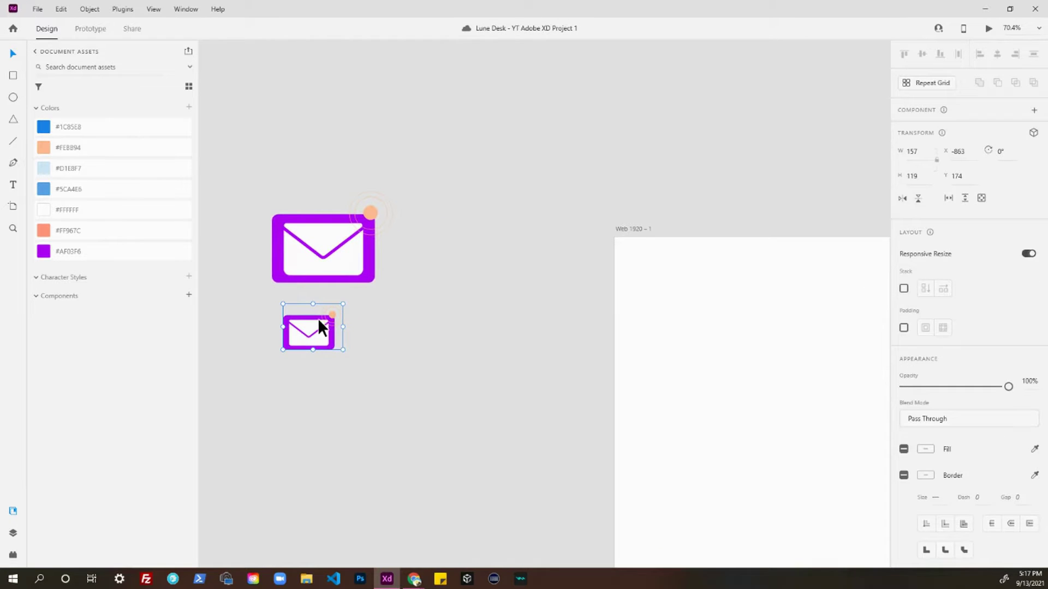
{"action": "key", "text": "ctrl+k"}
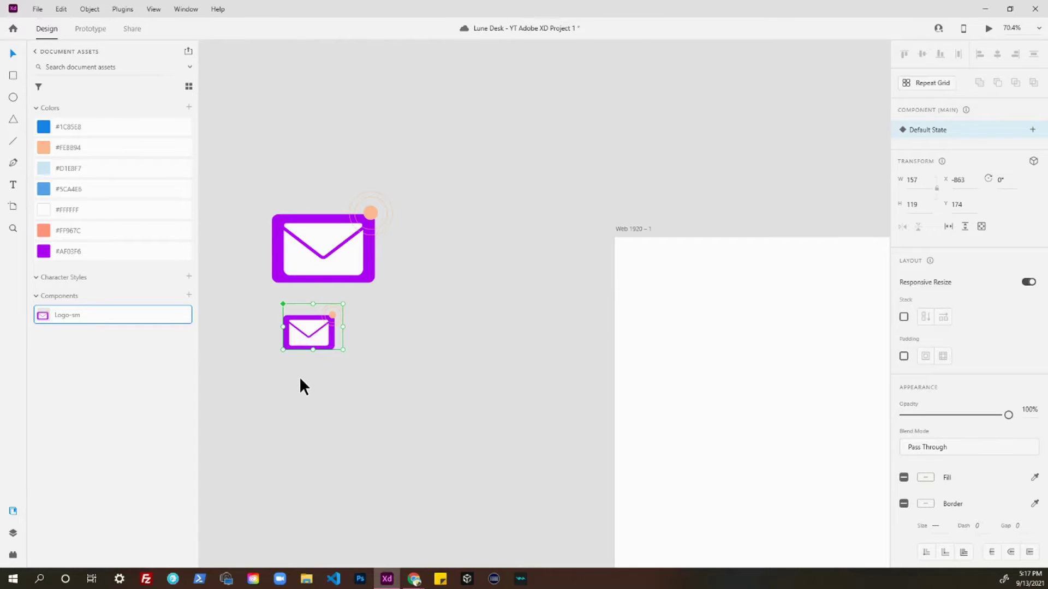
{"action": "scroll", "coordinate": [427, 325], "scroll_direction": "down", "scroll_amount": 2}
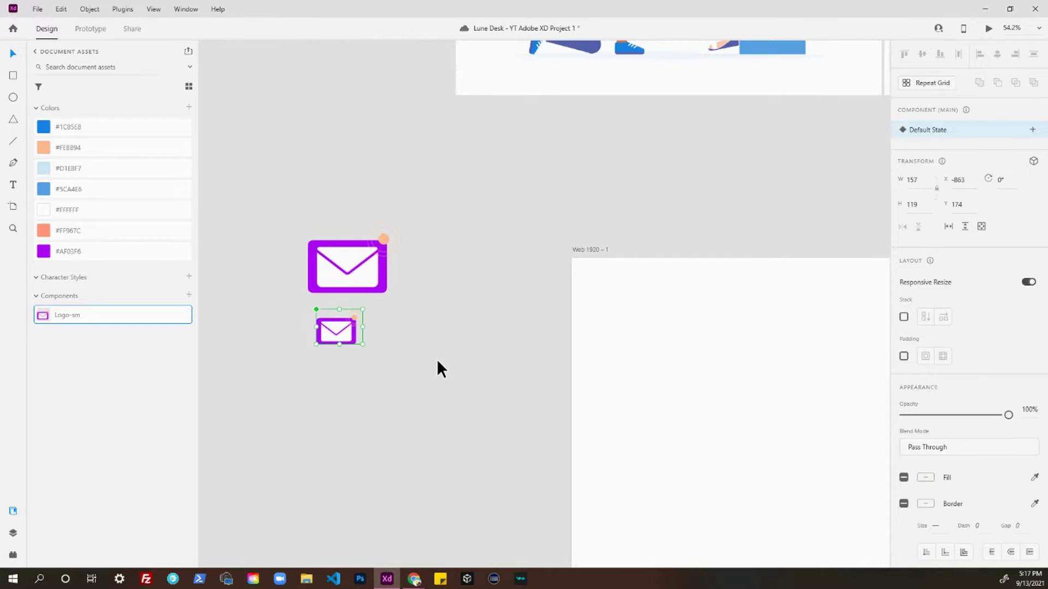
{"action": "scroll", "coordinate": [433, 359], "scroll_direction": "down", "scroll_amount": 2}
{"action": "key", "text": "ctrl+s"}
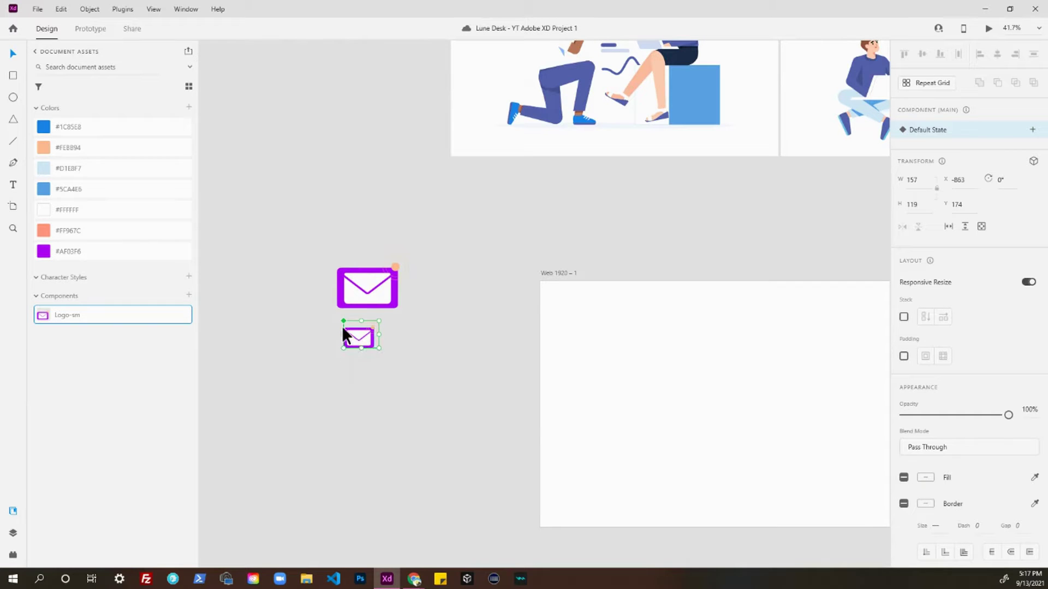
- Place a copy of the small logo component on the Web 1920 – 1 artboard at about X 121, Y 55
{"action": "left_click_drag", "start_coordinate": [352, 334], "coordinate": [580, 310]}
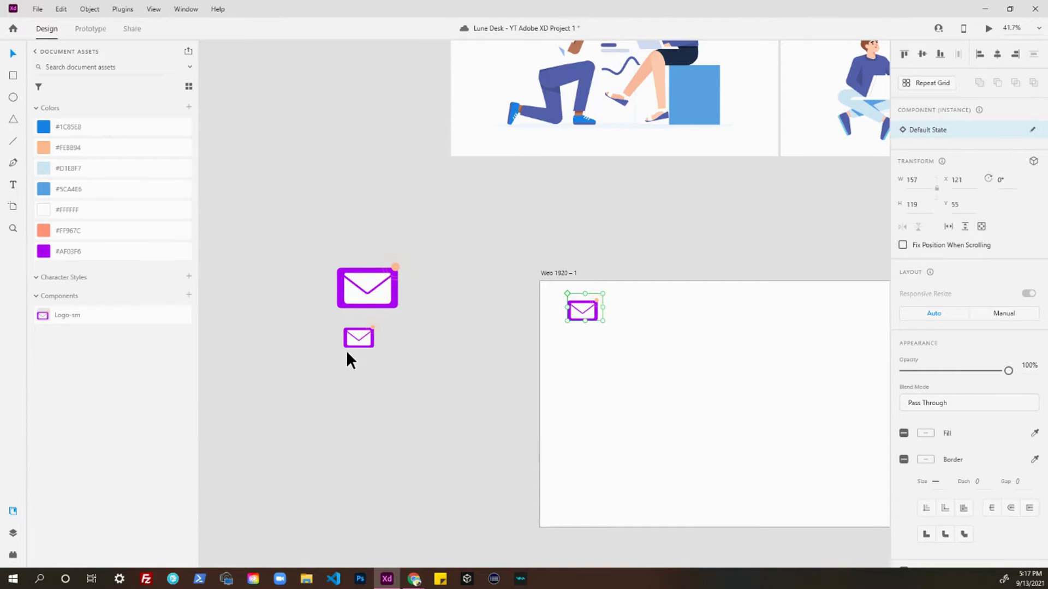
{"action": "left_click", "coordinate": [583, 337]}
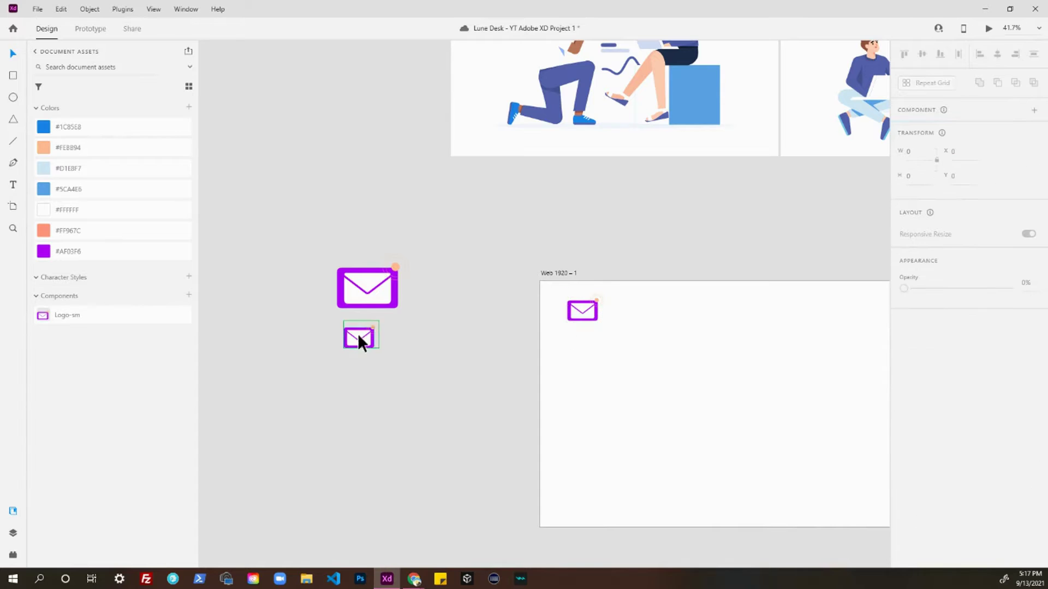
- Examine the corner markers that distinguish the main logo component from its instance on the artboard
{"action": "left_click", "coordinate": [573, 308]}
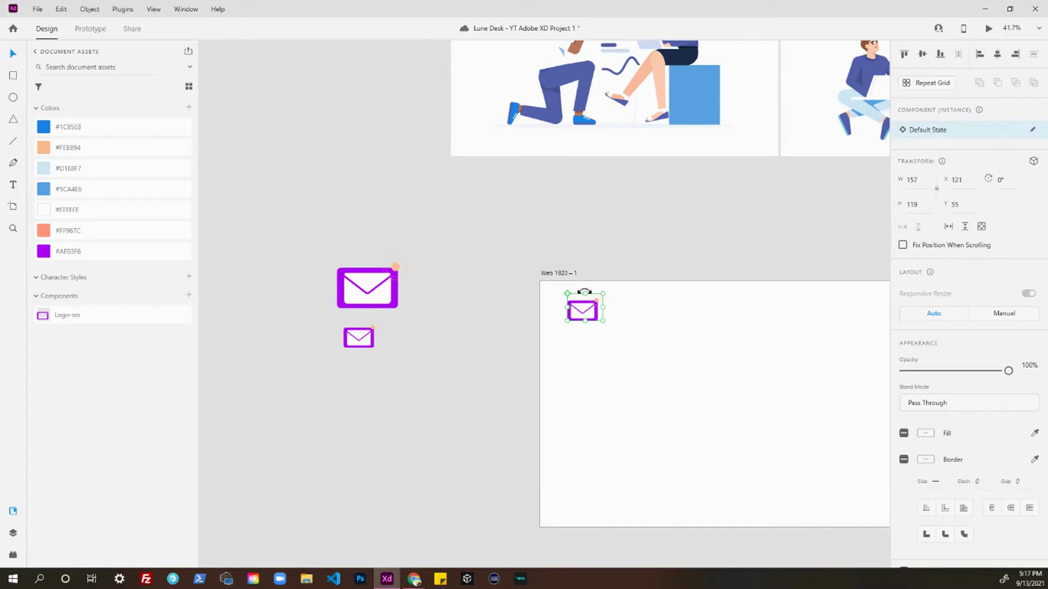
{"action": "left_click", "coordinate": [370, 338]}
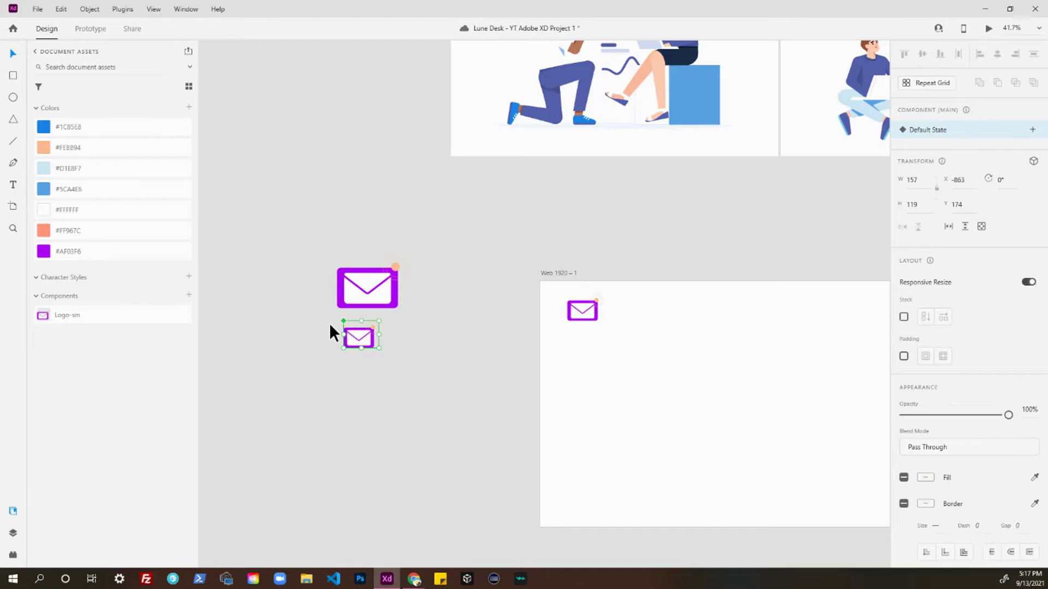
{"action": "scroll", "coordinate": [329, 324], "scroll_direction": "up", "scroll_amount": 5}
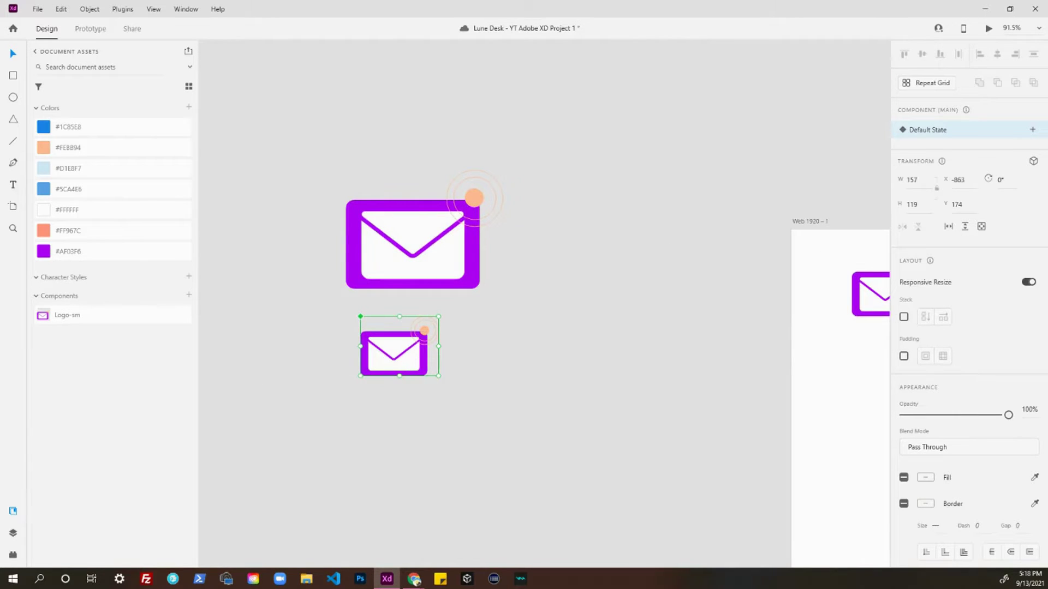
{"action": "left_click", "coordinate": [519, 335]}
{"action": "left_click", "coordinate": [402, 363]}
{"action": "left_click", "coordinate": [561, 366]}
{"action": "scroll", "coordinate": [562, 366], "scroll_direction": "down", "scroll_amount": 5}
{"action": "left_click_drag", "start_coordinate": [662, 384], "coordinate": [399, 464]}
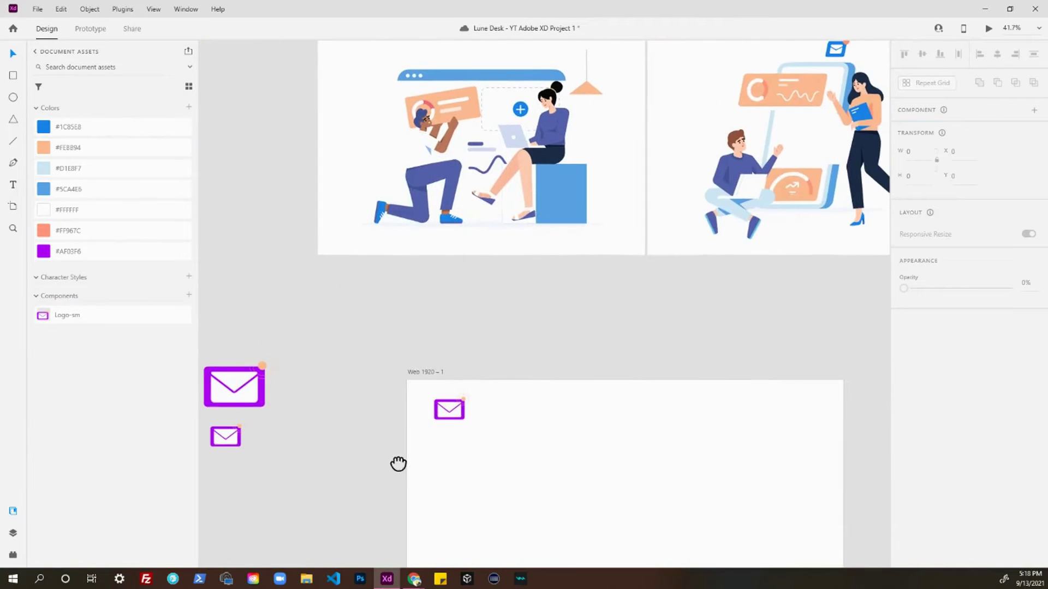
{"action": "left_click", "coordinate": [461, 413]}
{"action": "scroll", "coordinate": [516, 438], "scroll_direction": "up", "scroll_amount": 5}
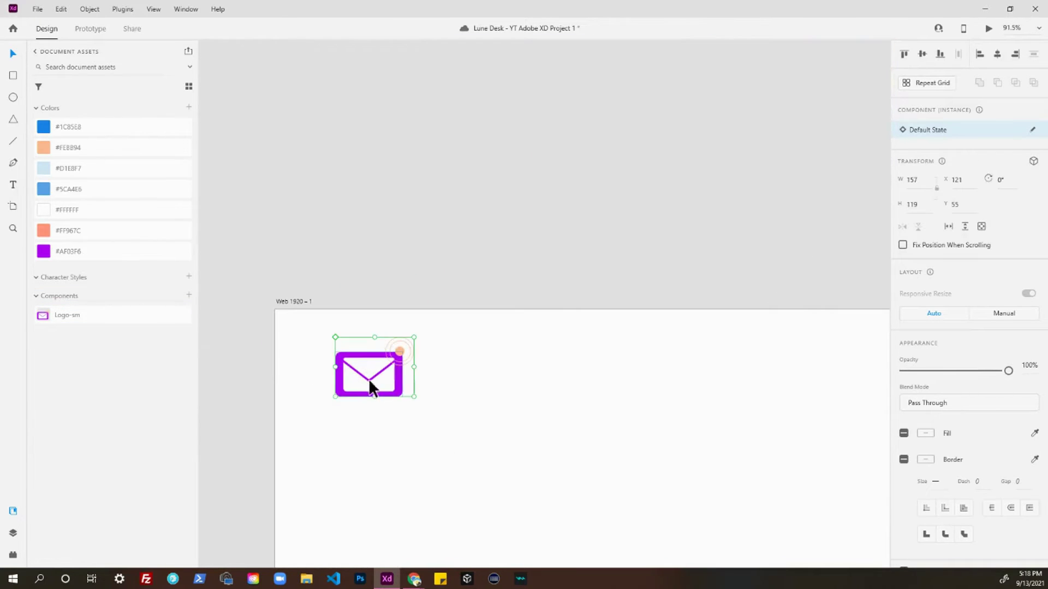
- Jump from the Logo-sm asset to its main component on the canvas for editing
{"action": "right_click", "coordinate": [138, 315]}
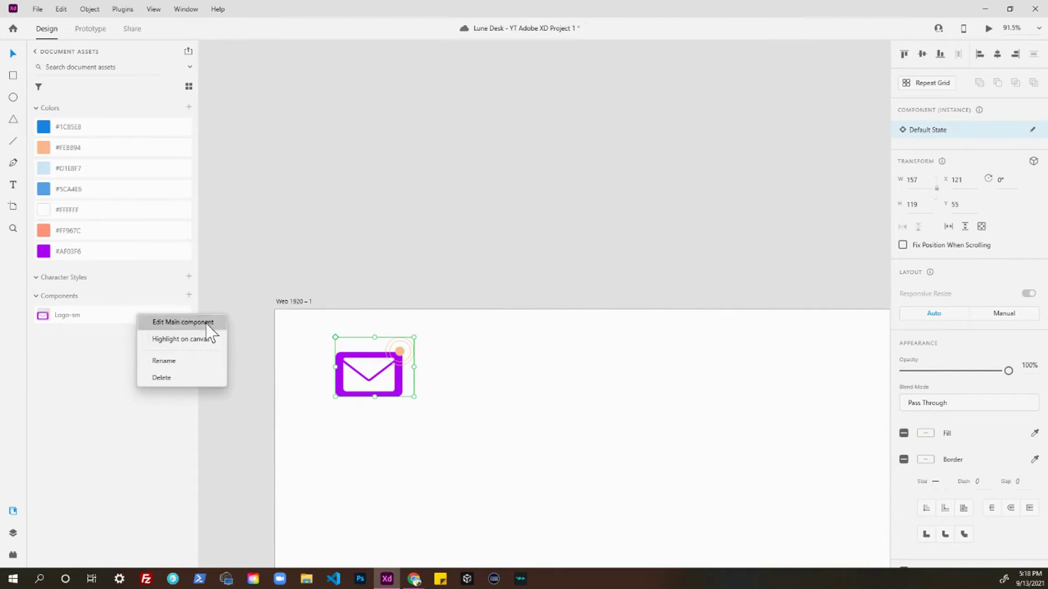
{"action": "left_click", "coordinate": [183, 322]}
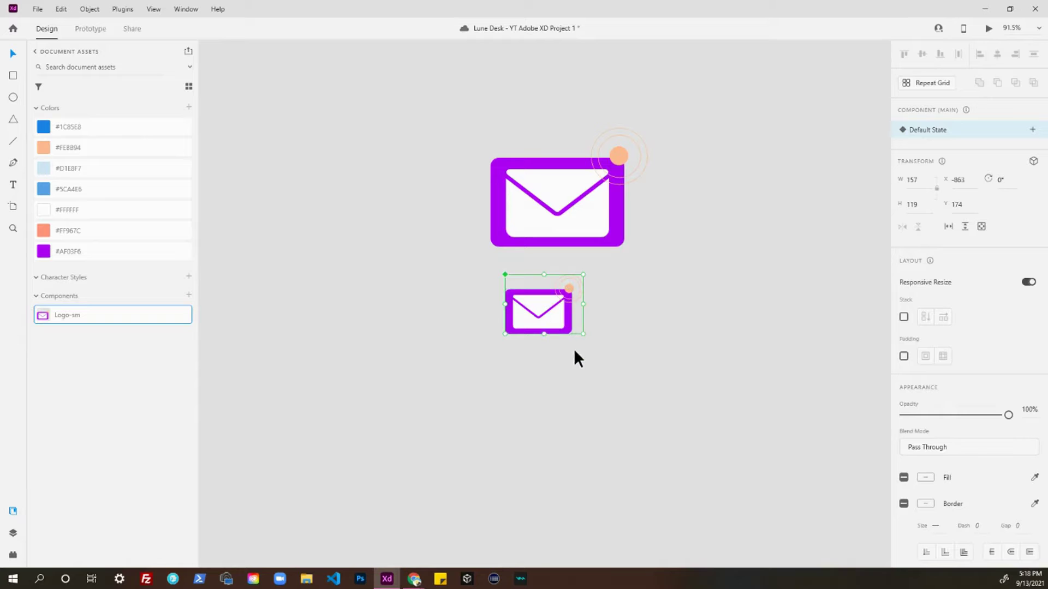
{"action": "scroll", "coordinate": [638, 311], "scroll_direction": "down", "scroll_amount": 3}
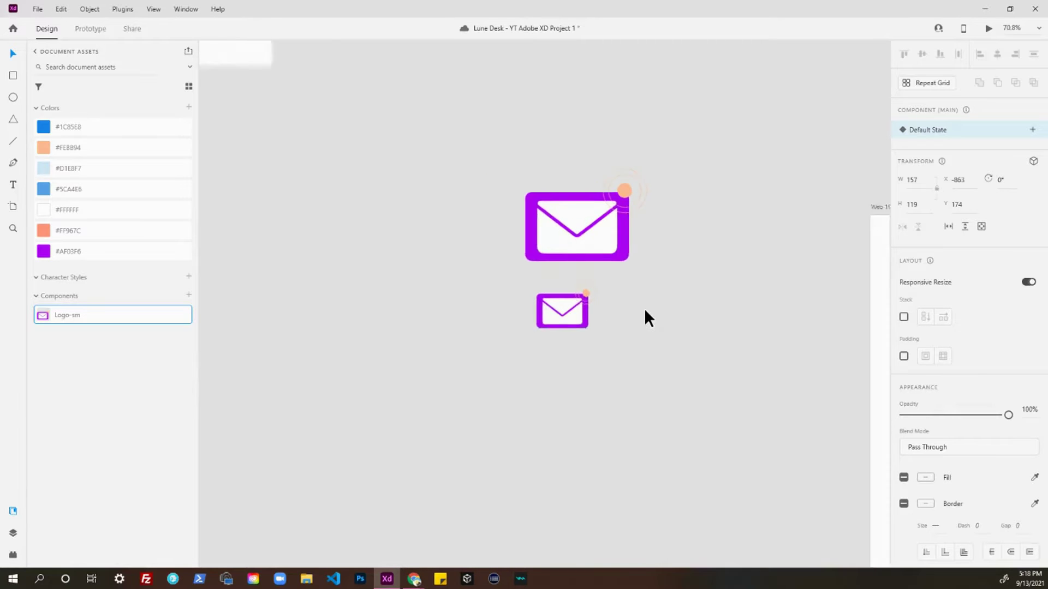
{"action": "key", "text": "alt+f"}
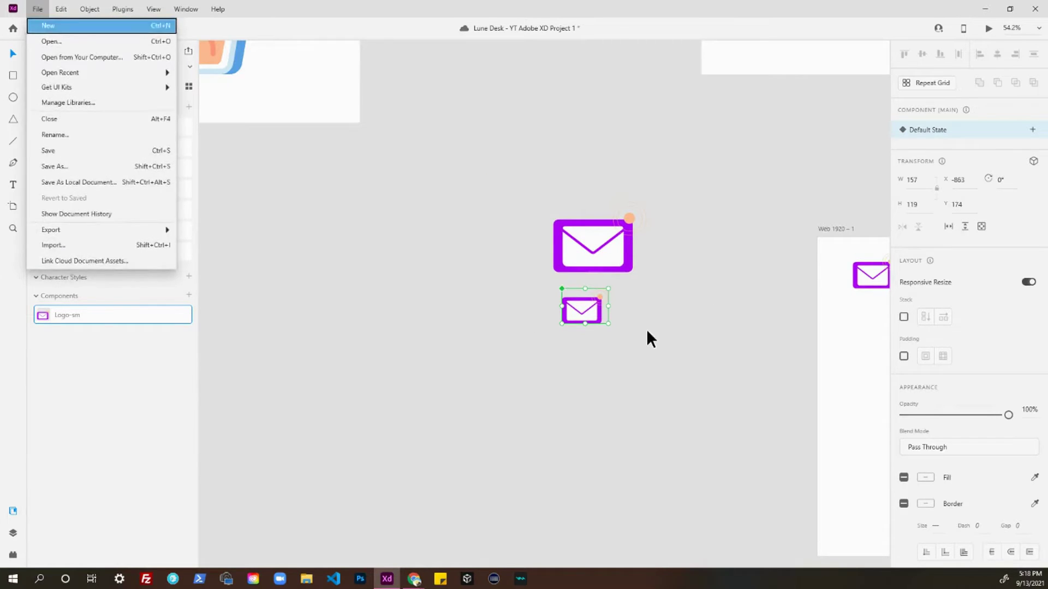
{"action": "key", "text": "Escape"}
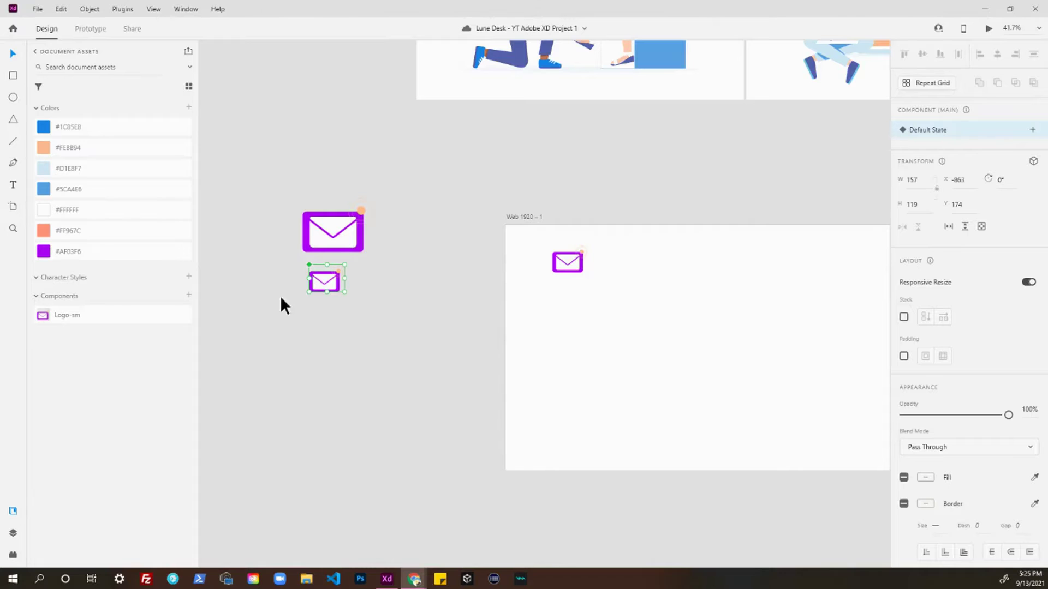
- Select the small logo's main component and its artboard instance in turn to compare them
{"action": "left_click", "coordinate": [566, 267]}
{"action": "left_click", "coordinate": [484, 297]}
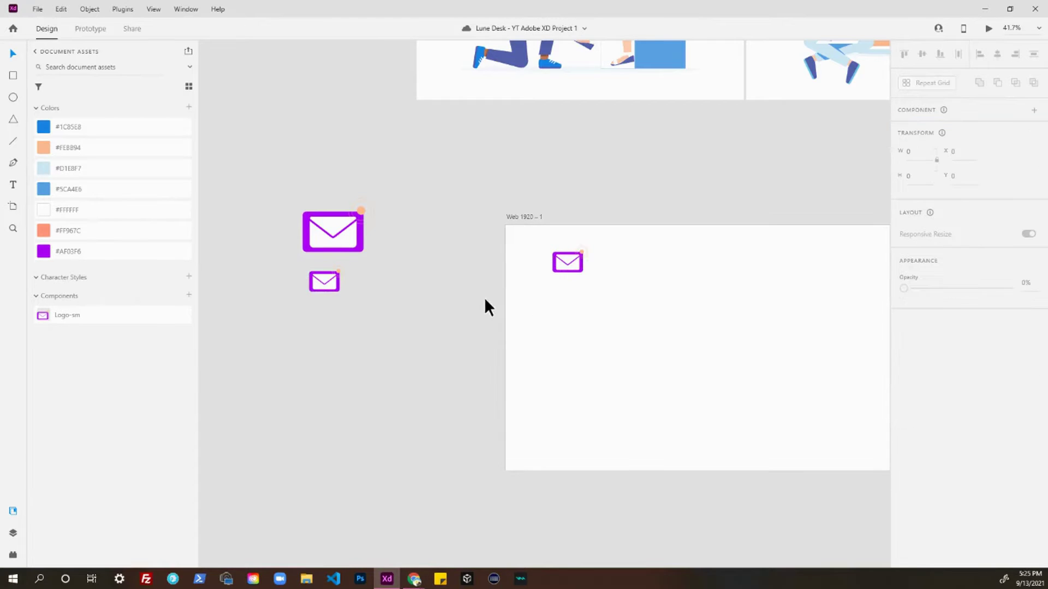
{"action": "mouse_move", "coordinate": [532, 313]}
{"action": "left_mouse_down"}
{"action": "mouse_move", "coordinate": [404, 300]}
{"action": "mouse_move", "coordinate": [525, 301]}
{"action": "left_mouse_up"}
{"action": "left_click", "coordinate": [300, 265]}
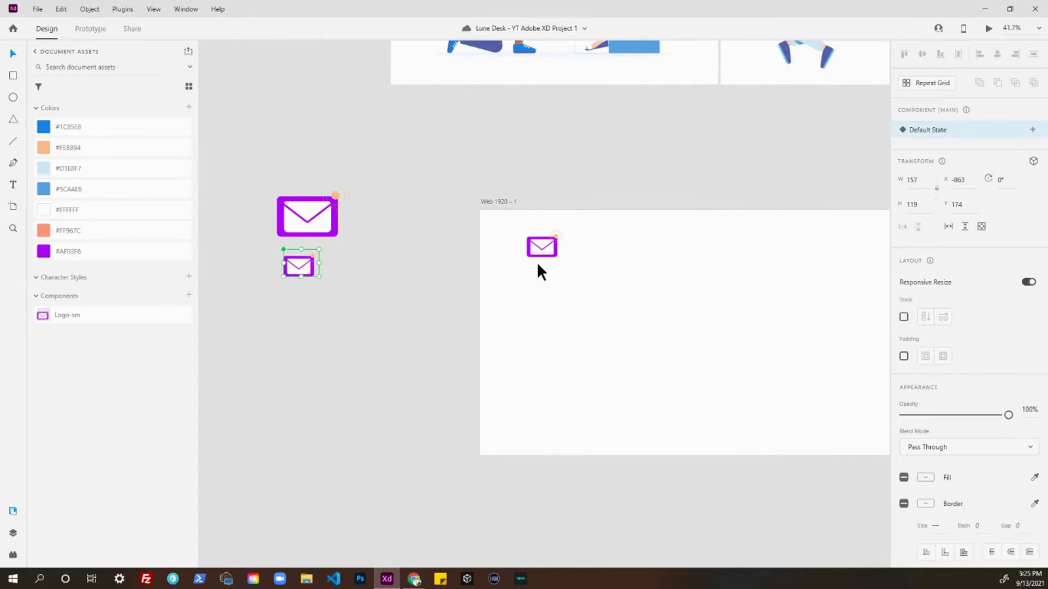
{"action": "left_click", "coordinate": [548, 247]}
{"action": "scroll", "coordinate": [289, 303], "scroll_direction": "up", "scroll_amount": 5}
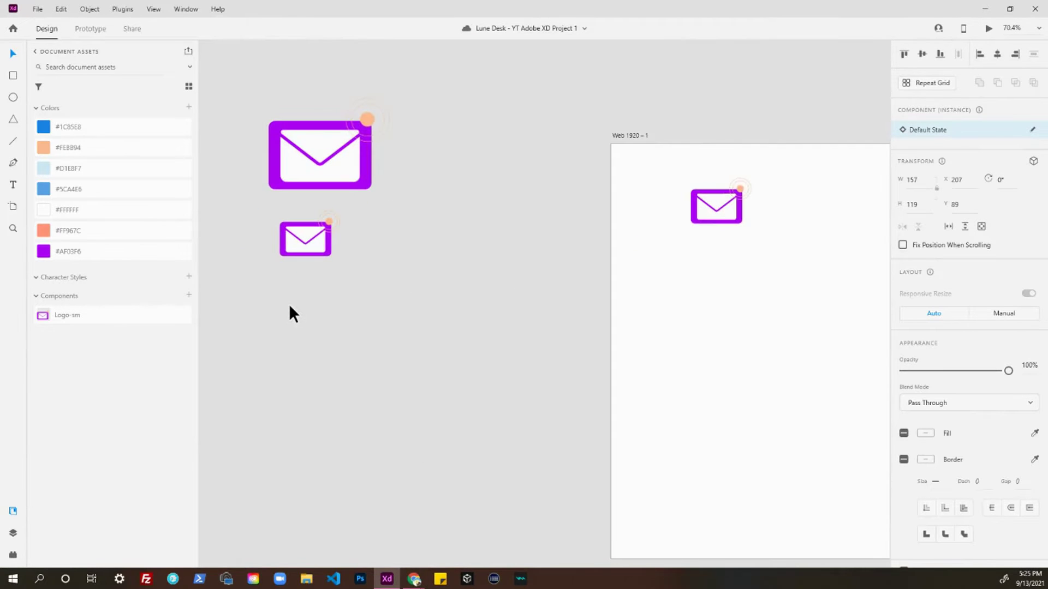
- Recolour the notification dot's fill and its rings' borders in the small logo's main component to #5CA4E6
{"action": "left_click_drag", "start_coordinate": [398, 260], "coordinate": [409, 281]}
{"action": "scroll", "coordinate": [460, 285], "scroll_direction": "up", "scroll_amount": 2}
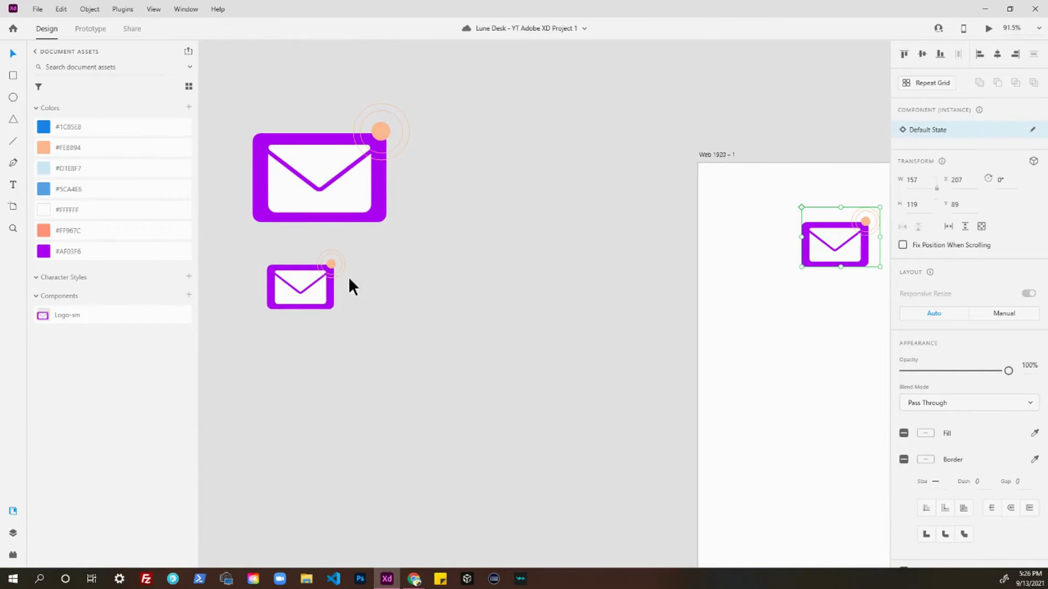
{"action": "double_click", "coordinate": [332, 263]}
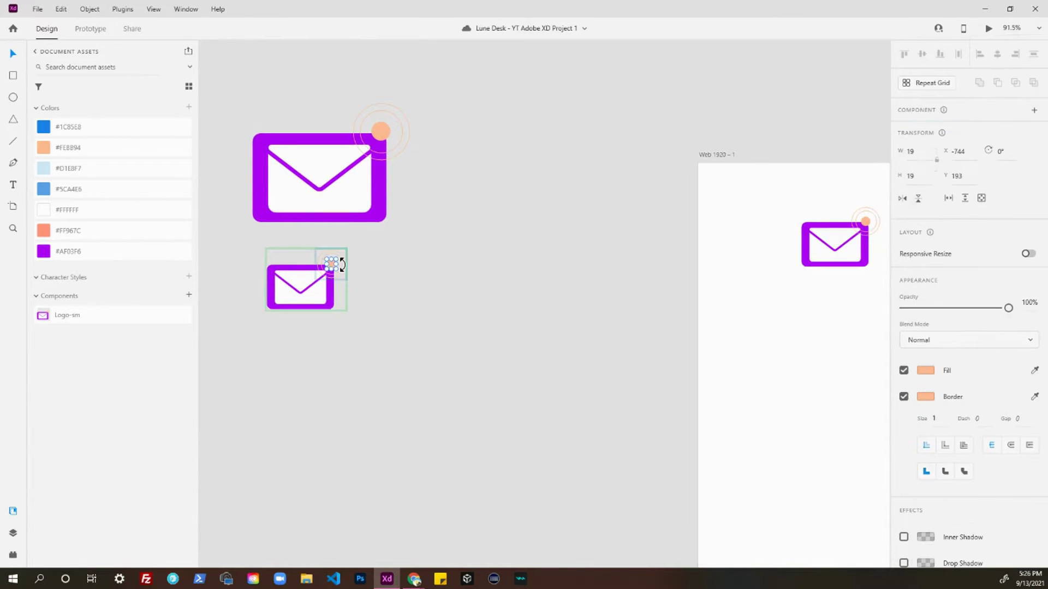
{"action": "left_click", "coordinate": [343, 263], "text": "shift"}
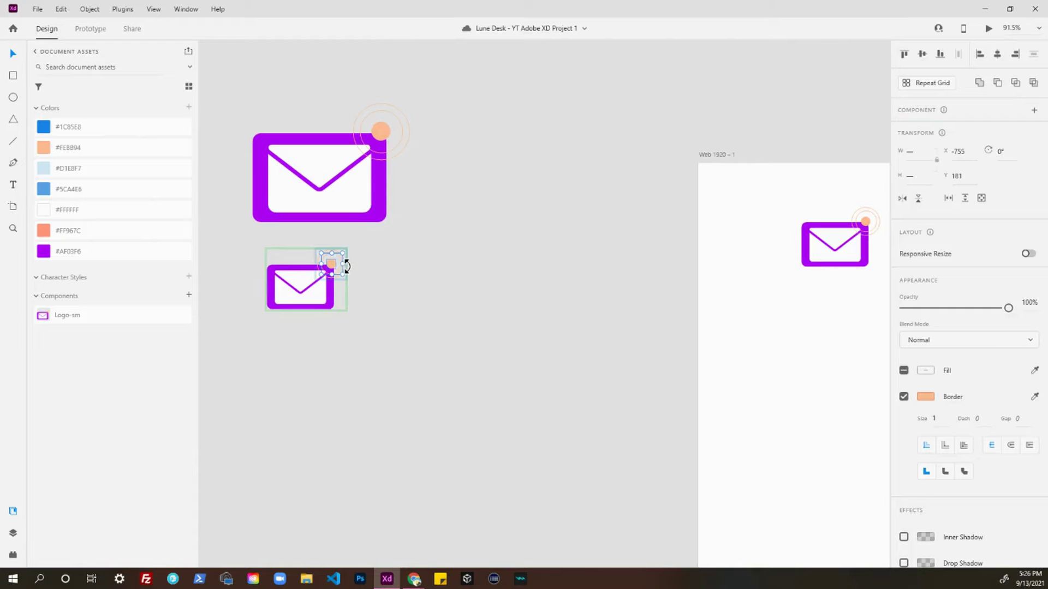
{"action": "left_click", "coordinate": [345, 267], "text": "shift"}
{"action": "left_click", "coordinate": [44, 189]}
{"action": "left_click", "coordinate": [44, 189]}
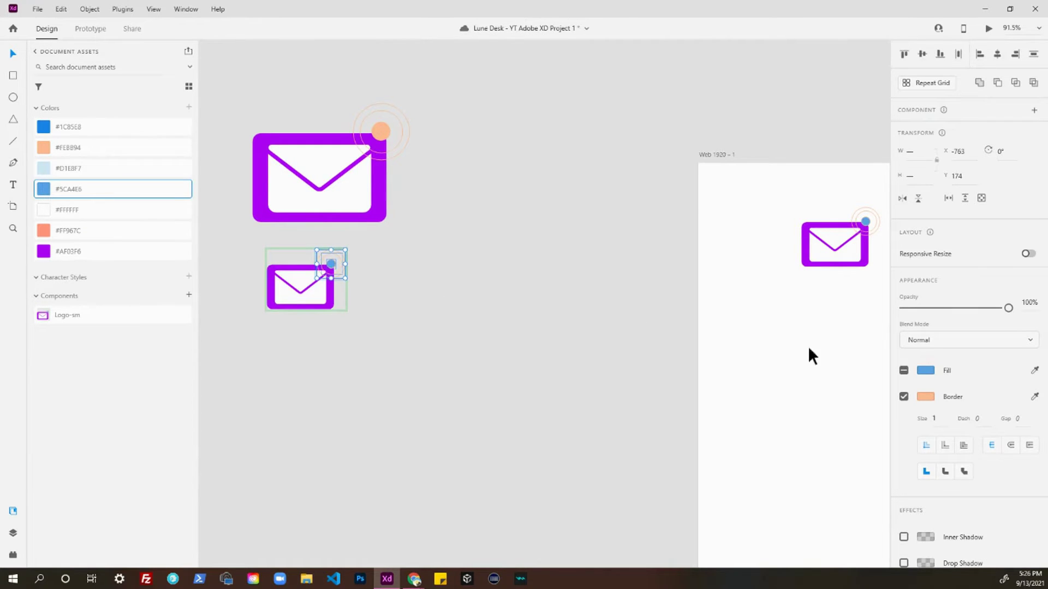
{"action": "left_click_drag", "start_coordinate": [926, 370], "coordinate": [926, 396]}
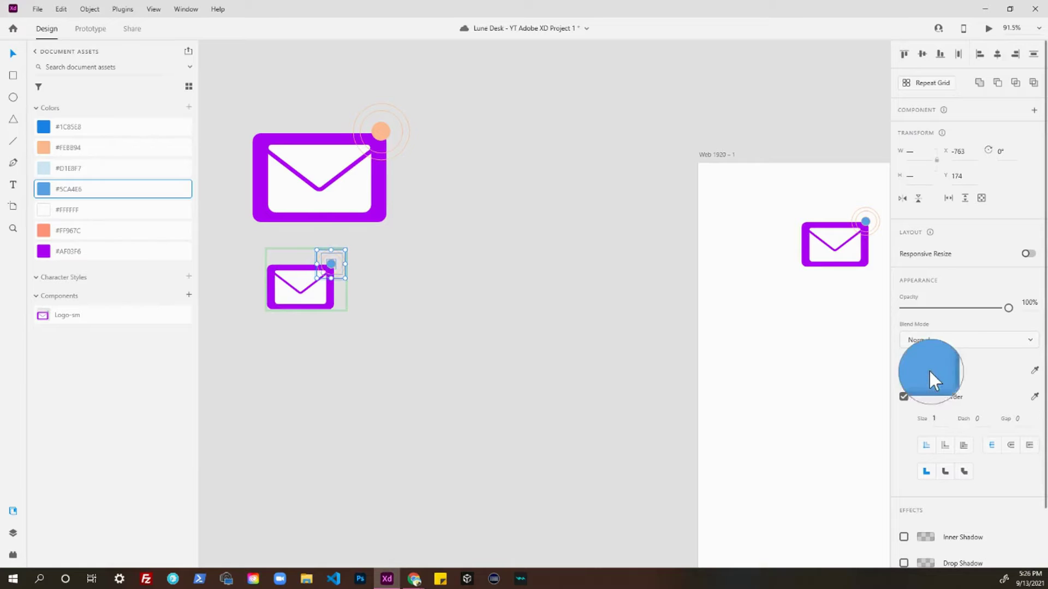
- Compare the dot and ring colours of the artboard's logo instance with those of the main component
{"action": "left_click", "coordinate": [511, 317]}
{"action": "left_click_drag", "start_coordinate": [780, 296], "coordinate": [568, 387]}
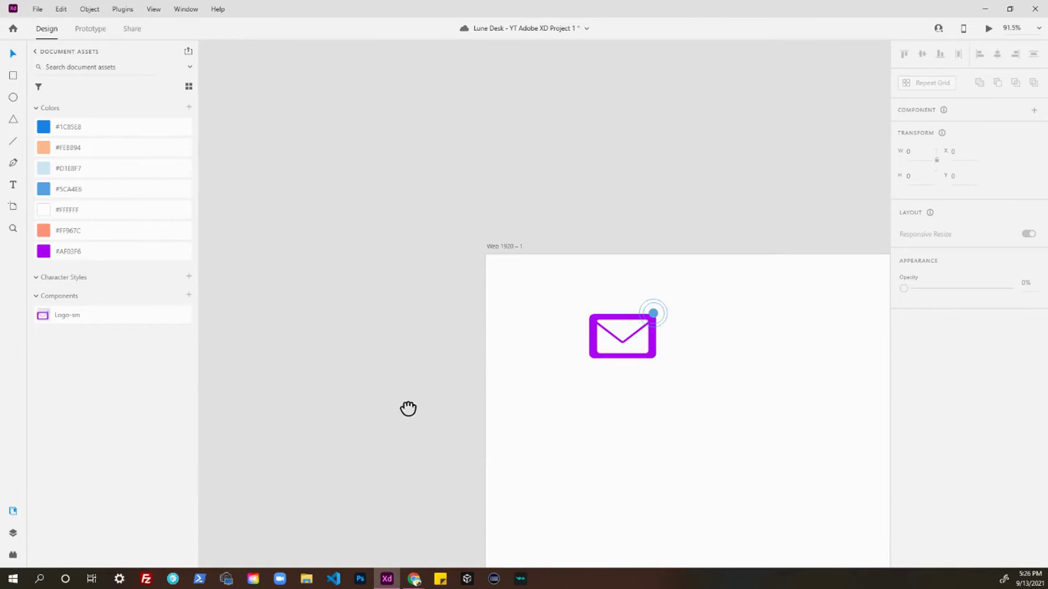
{"action": "left_click_drag", "start_coordinate": [418, 408], "coordinate": [620, 236]}
{"action": "scroll", "coordinate": [380, 183], "scroll_direction": "down", "scroll_amount": 2}
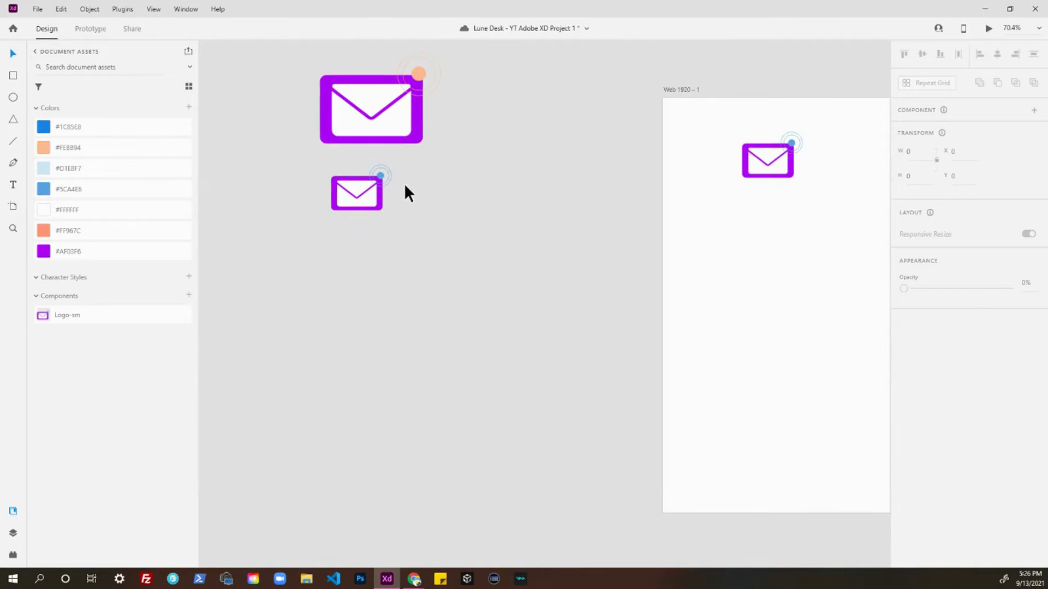
{"action": "left_click_drag", "start_coordinate": [477, 206], "coordinate": [450, 244]}
{"action": "left_click", "coordinate": [348, 214]}
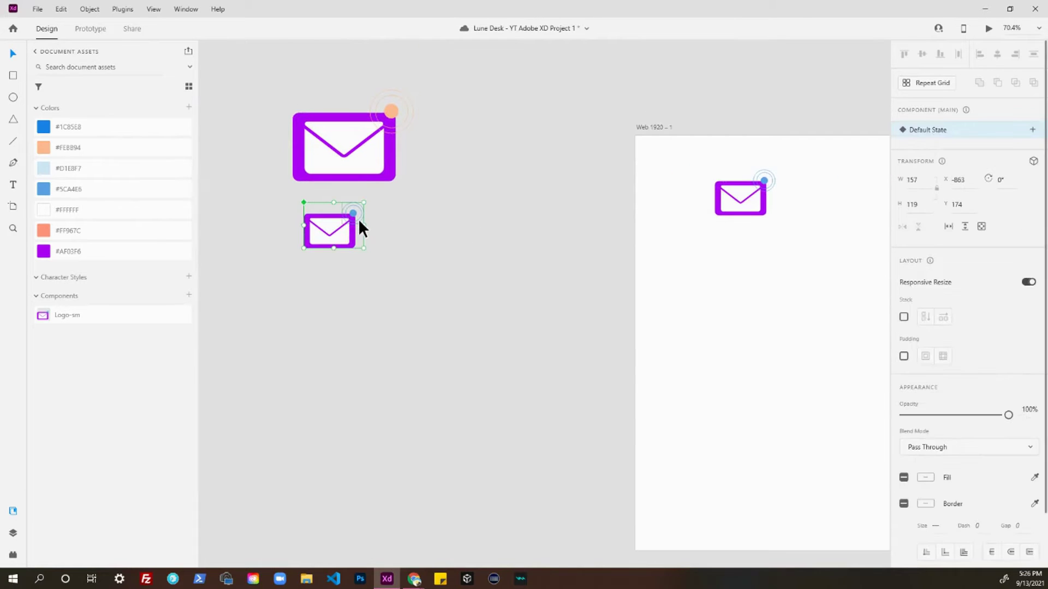
- Undo the fill and border recolouring of the small logo's dot and rings
{"action": "key", "text": "ctrl+z"}
{"action": "key", "text": "ctrl+z"}
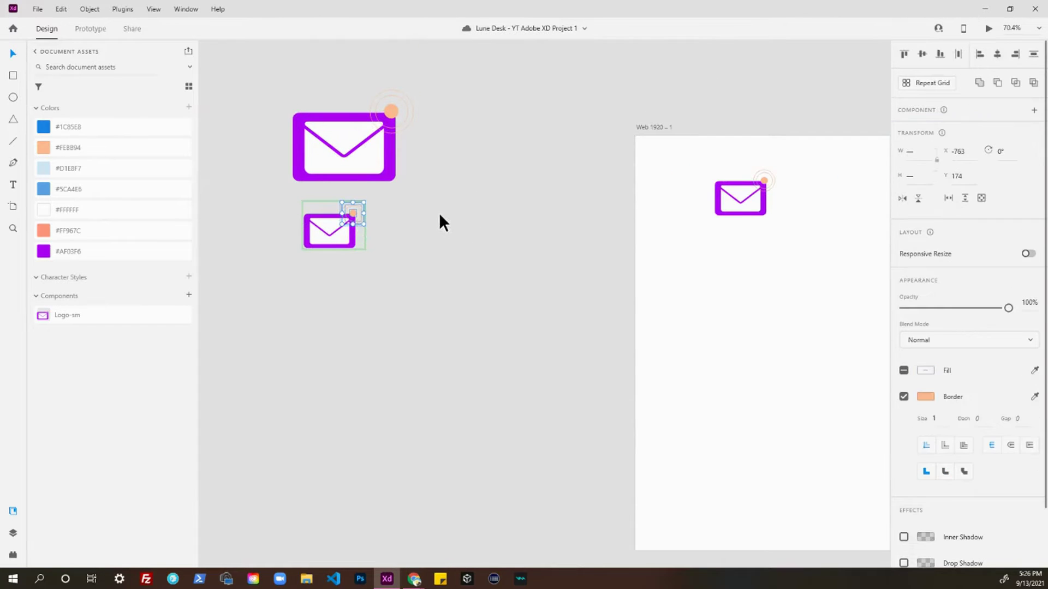
{"action": "left_click", "coordinate": [439, 212]}
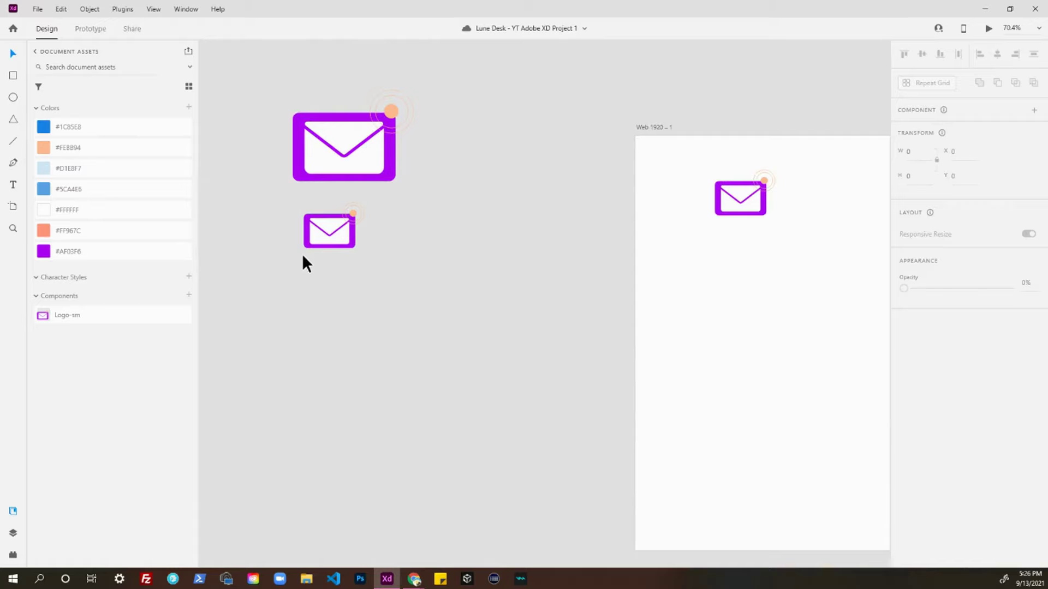
- Draw a white rectangle about 700 by 322 around the small main logo and send it to the back
{"action": "key", "text": "r"}
{"action": "mouse_move", "coordinate": [283, 203]}
{"action": "left_mouse_down"}
{"action": "mouse_move", "coordinate": [453, 280]}
{"action": "mouse_move", "coordinate": [468, 317]}
{"action": "left_mouse_up"}
{"action": "key", "text": "Escape"}
{"action": "left_click", "coordinate": [398, 263]}
{"action": "key", "text": "ctrl+shift+bracketleft"}
{"action": "left_click", "coordinate": [575, 220]}
{"action": "left_click_drag", "start_coordinate": [460, 250], "coordinate": [554, 259]}
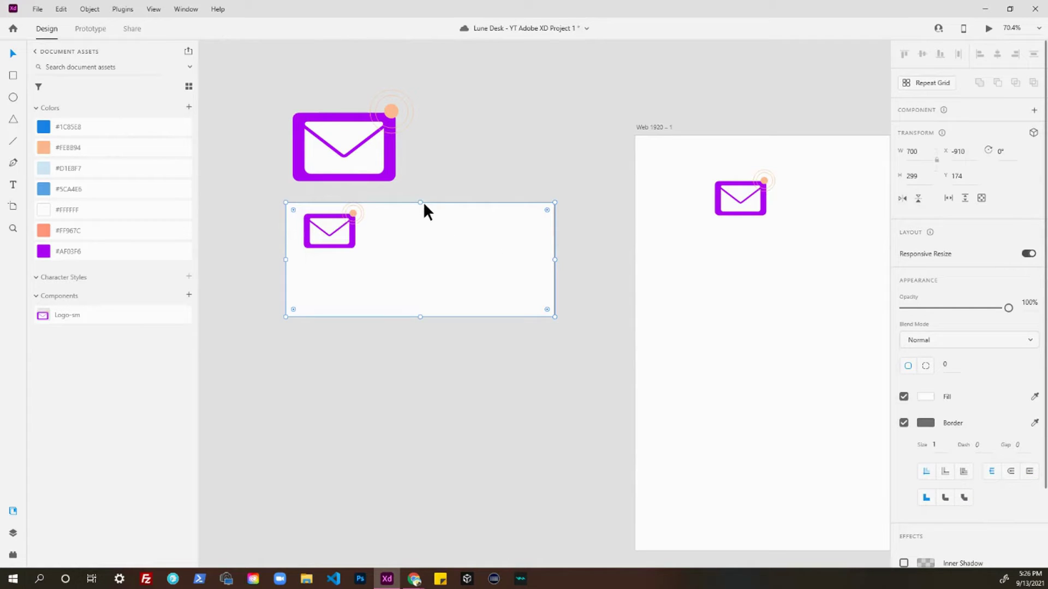
{"action": "left_click_drag", "start_coordinate": [421, 201], "coordinate": [421, 193]}
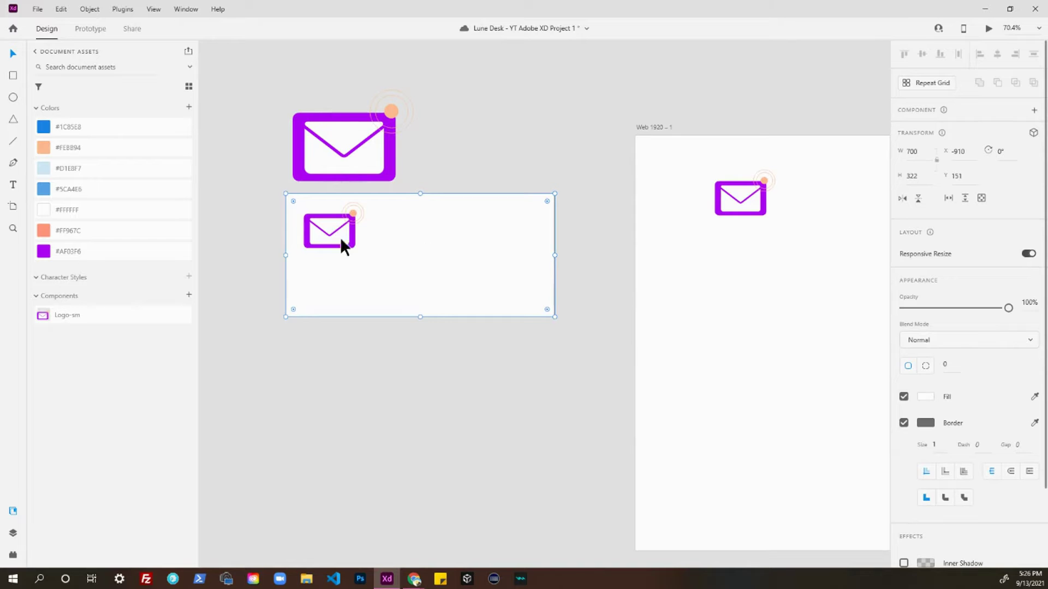
- Place trial Logo-sm instances on the empty canvas and on the Web 1920 – 1 artboard, deleting each one
{"action": "left_click_drag", "start_coordinate": [133, 323], "coordinate": [426, 340]}
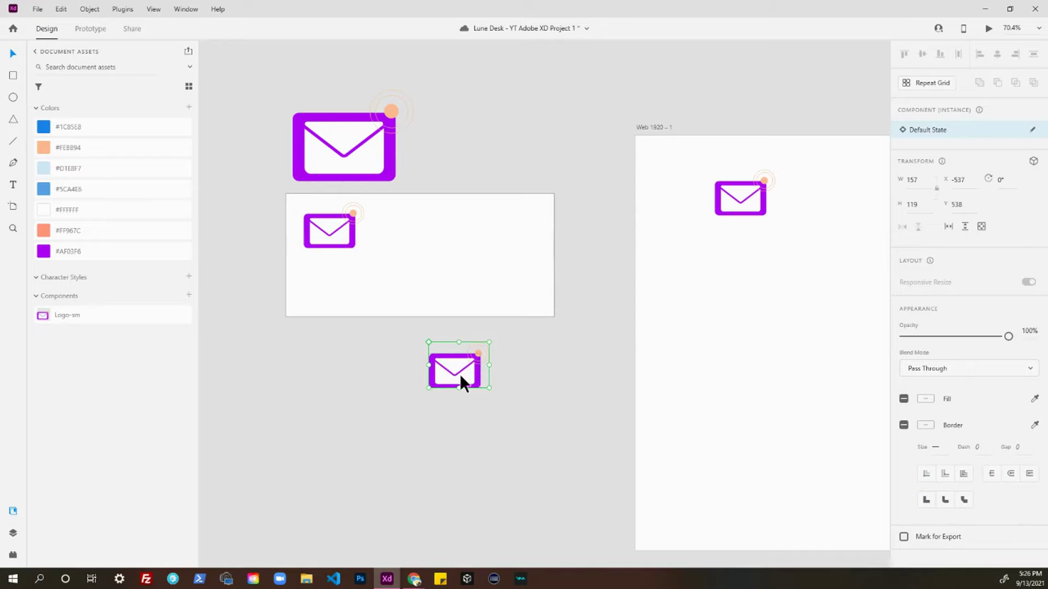
{"action": "key", "text": "Delete"}
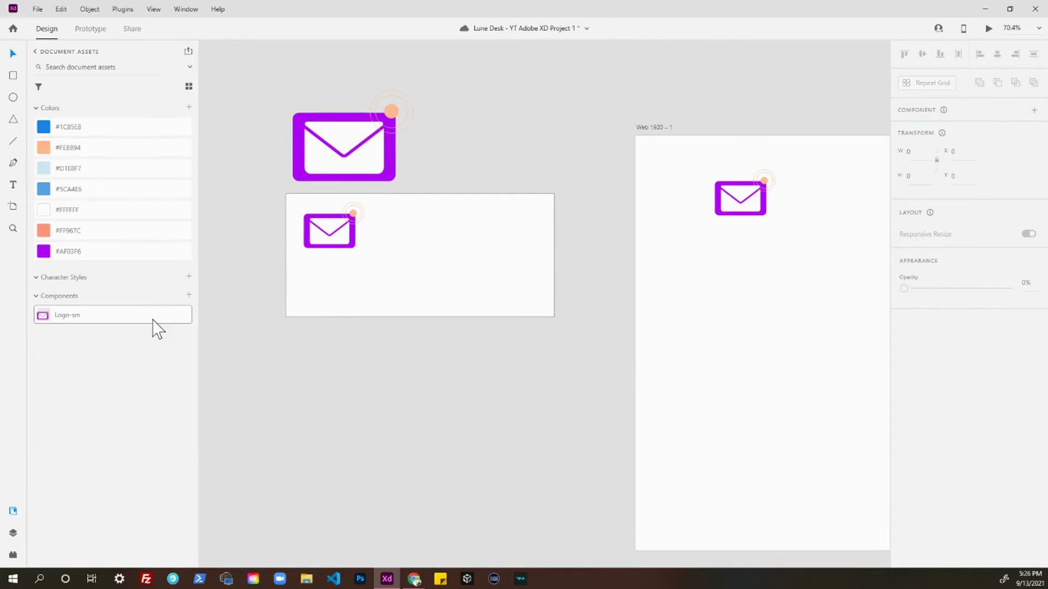
{"action": "left_click_drag", "start_coordinate": [168, 328], "coordinate": [824, 284]}
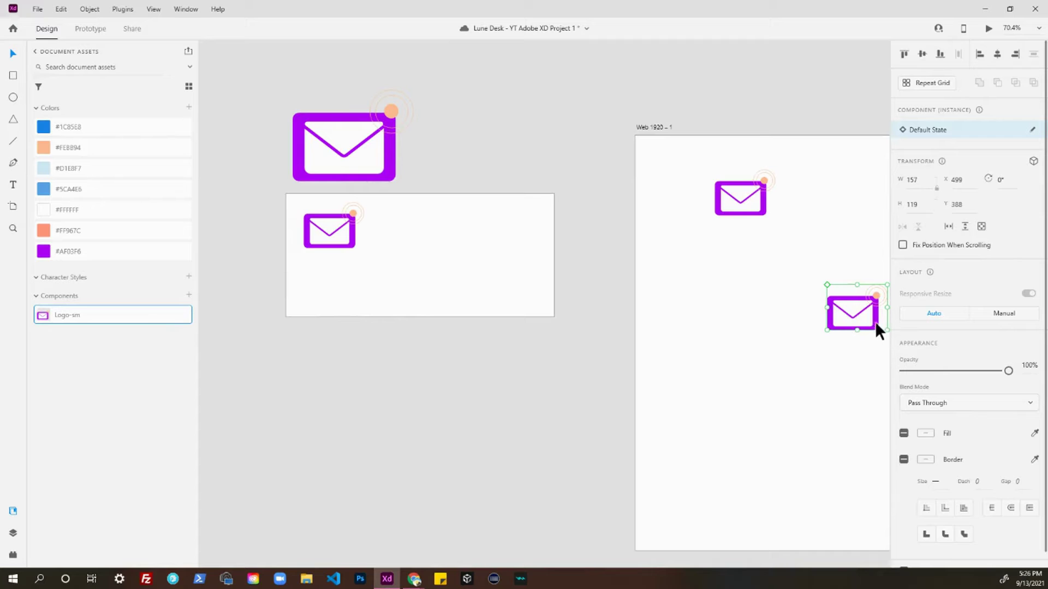
{"action": "key", "text": "Delete"}
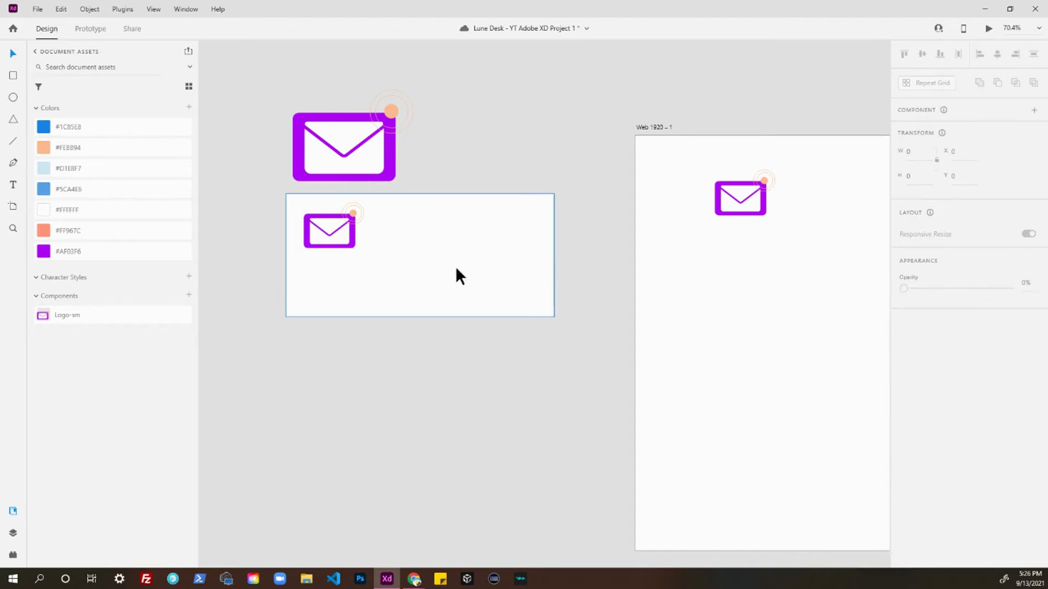
- Move the logo instance on the Web 1920 – 1 artboard to about X 152, Y 53
{"action": "left_click_drag", "start_coordinate": [435, 273], "coordinate": [318, 334]}
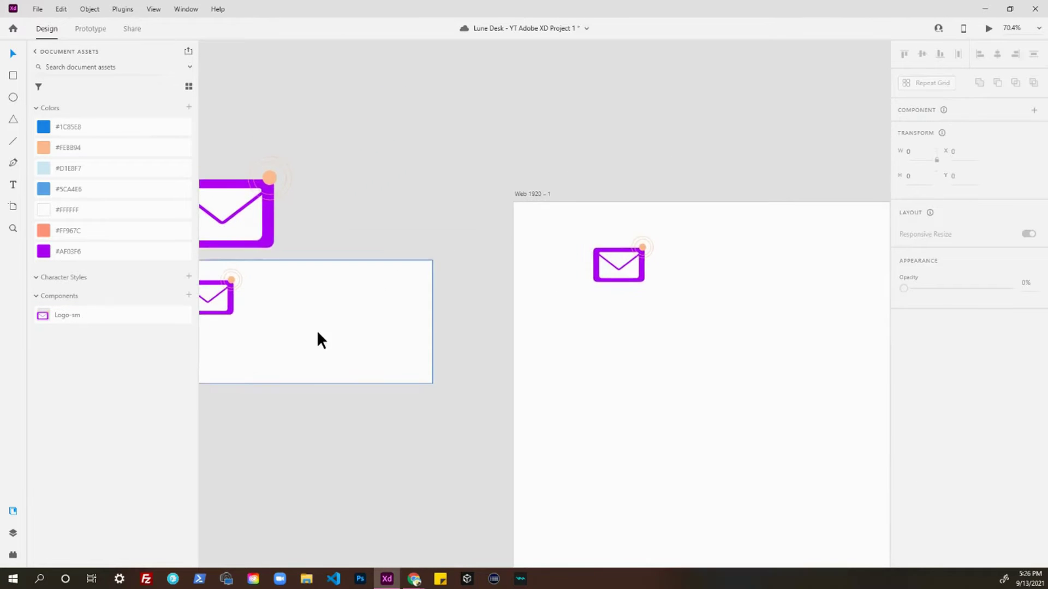
{"action": "scroll", "coordinate": [317, 330], "scroll_direction": "down", "scroll_amount": 3}
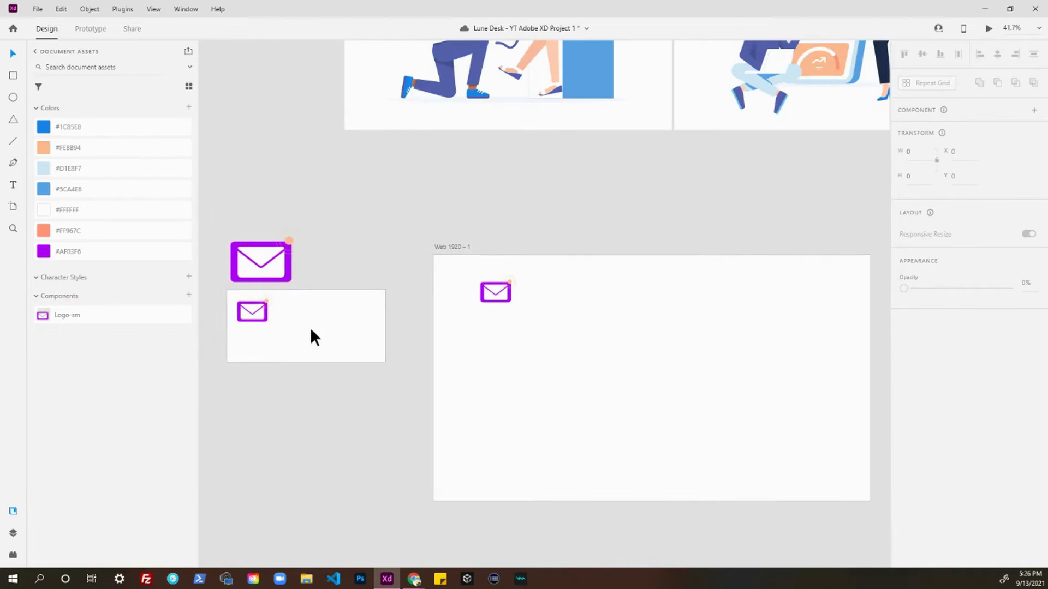
{"action": "left_click", "coordinate": [498, 300]}
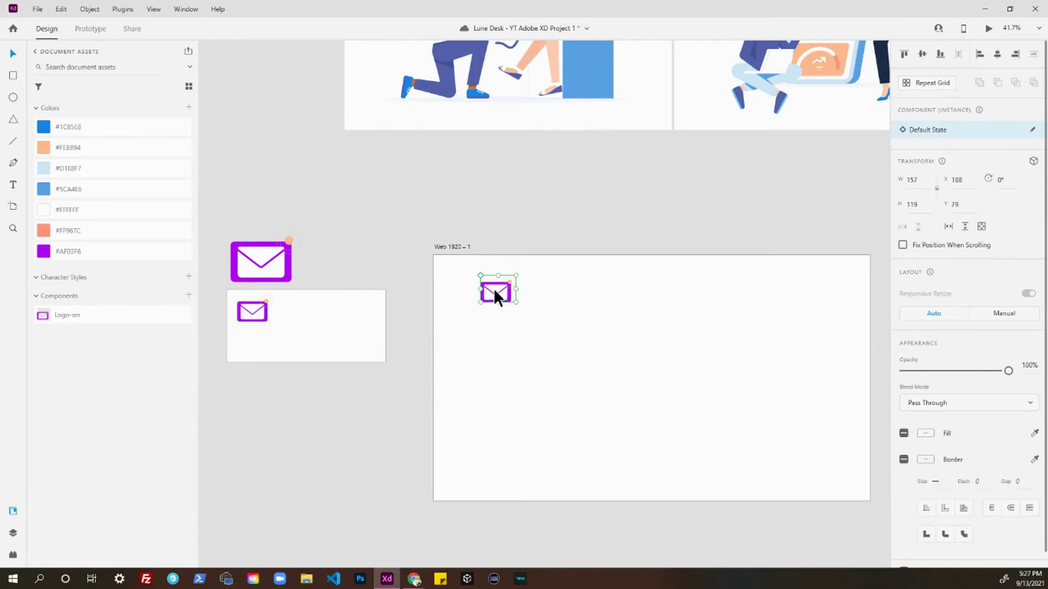
{"action": "key", "text": "space"}
{"action": "left_click_drag", "start_coordinate": [545, 224], "coordinate": [395, 271]}
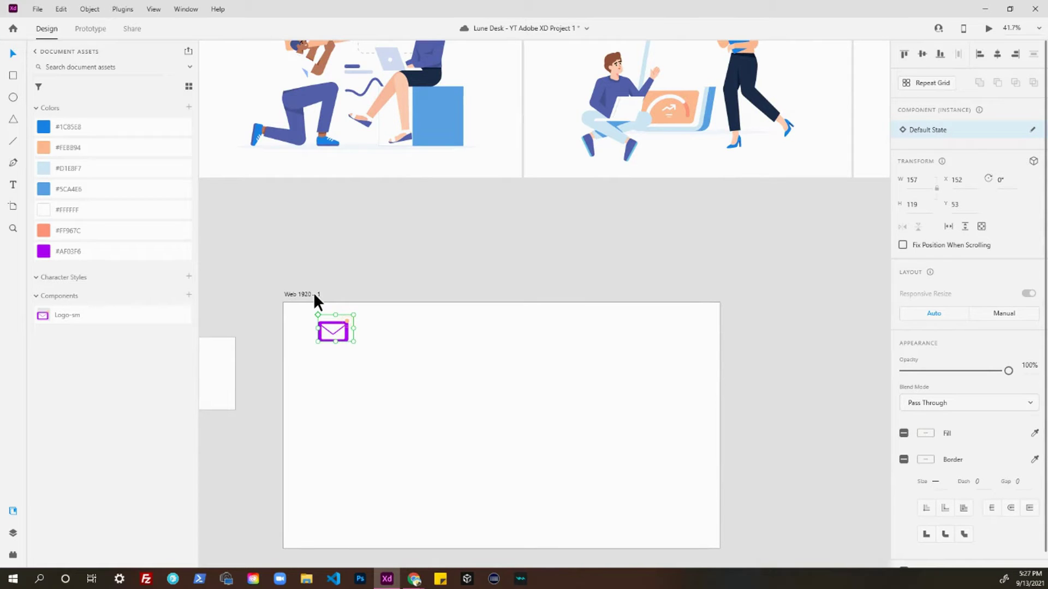
- Turn on the layout grid for the Web 1920 – 1 artboard, toggling it off and on, and save the document
{"action": "left_click_drag", "start_coordinate": [332, 402], "coordinate": [310, 355]}
{"action": "left_click", "coordinate": [290, 249]}
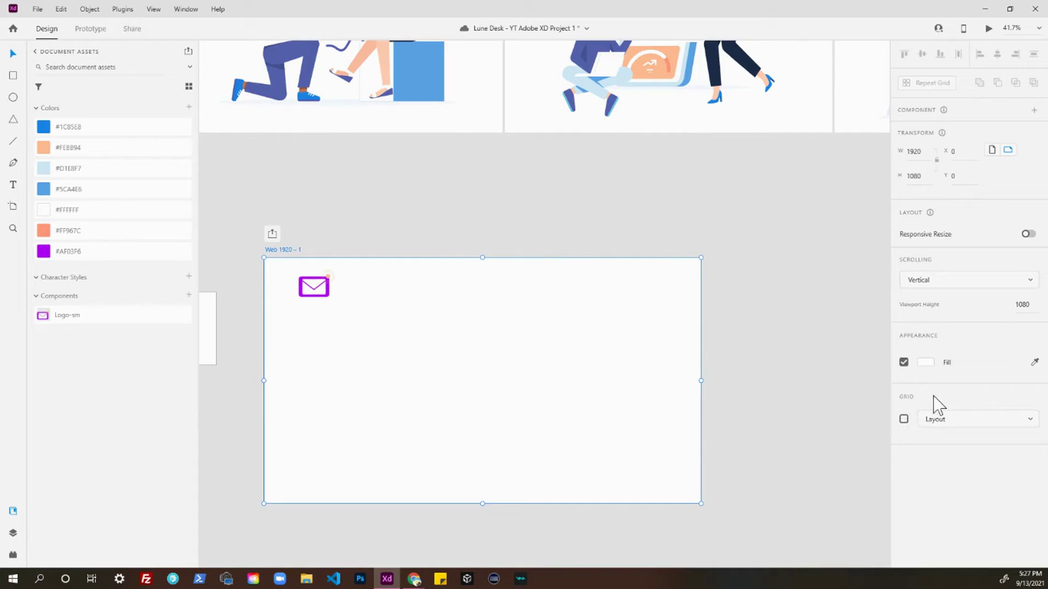
{"action": "left_click", "coordinate": [904, 419]}
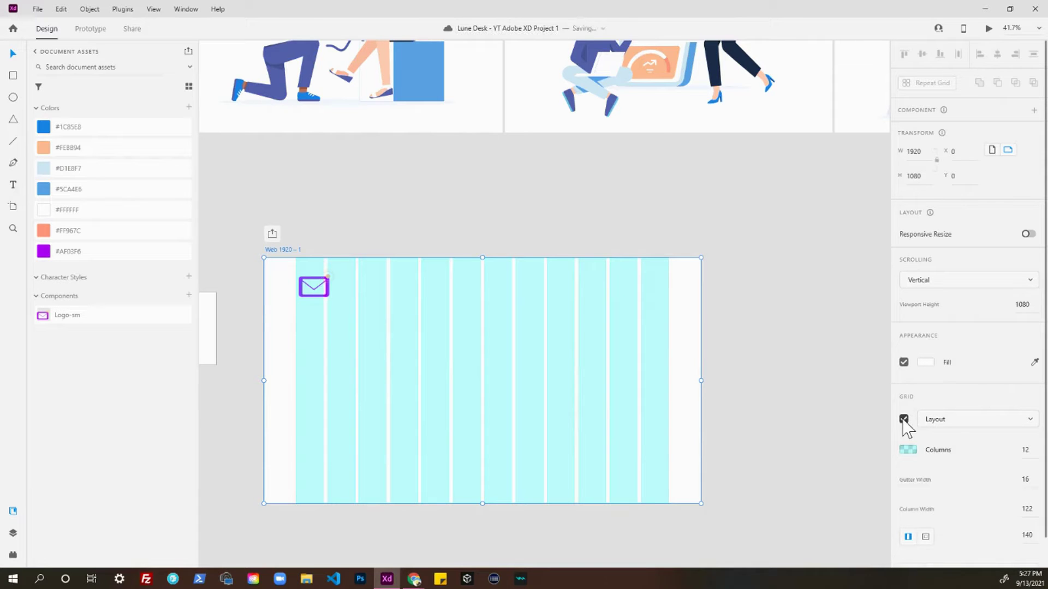
{"action": "left_click", "coordinate": [904, 419]}
{"action": "left_click", "coordinate": [904, 419]}
{"action": "left_click", "coordinate": [903, 420]}
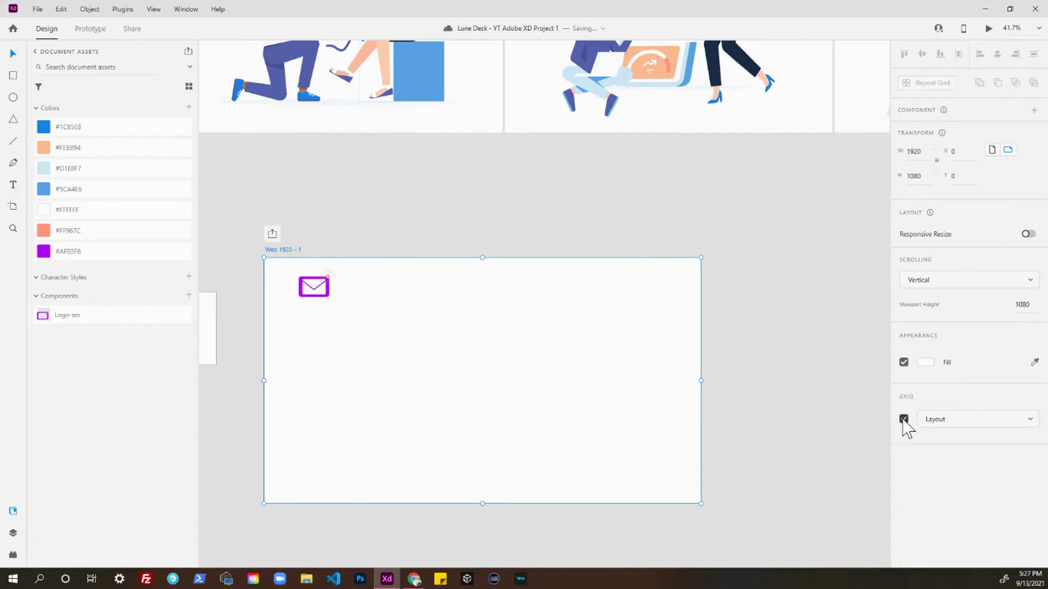
{"action": "left_click", "coordinate": [903, 419]}
{"action": "left_click", "coordinate": [904, 419]}
{"action": "left_click", "coordinate": [903, 420]}
{"action": "left_click", "coordinate": [904, 419]}
{"action": "left_click", "coordinate": [904, 420]}
{"action": "left_click", "coordinate": [904, 419]}
{"action": "left_click", "coordinate": [904, 419]}
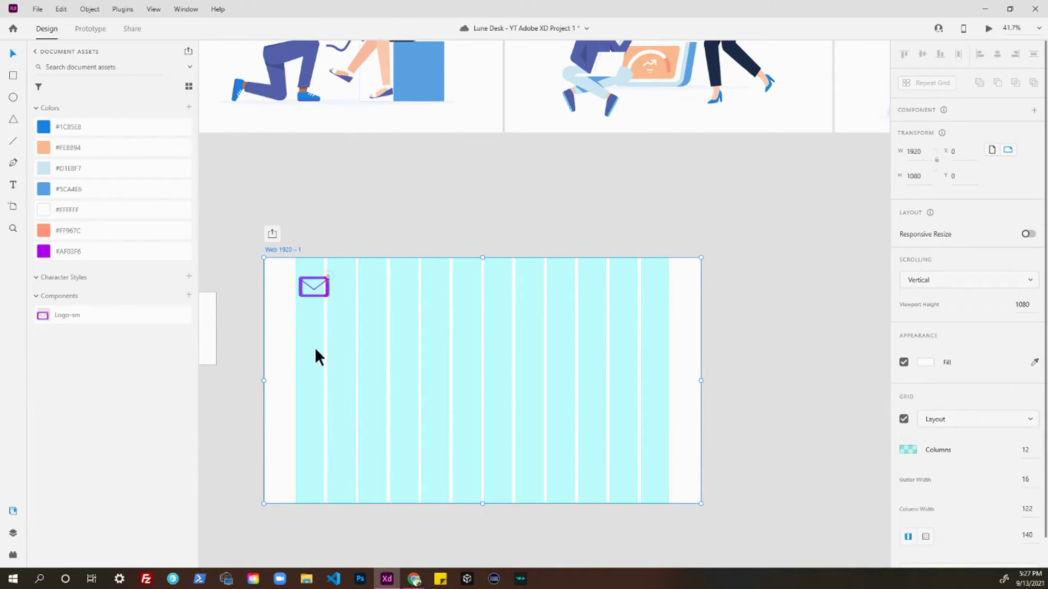
{"action": "key", "text": "ctrl+s"}
- Try the layout grid columns in #FEBB94 at about 27% opacity, and set their colour back to #00FFFF
{"action": "left_click", "coordinate": [909, 450]}
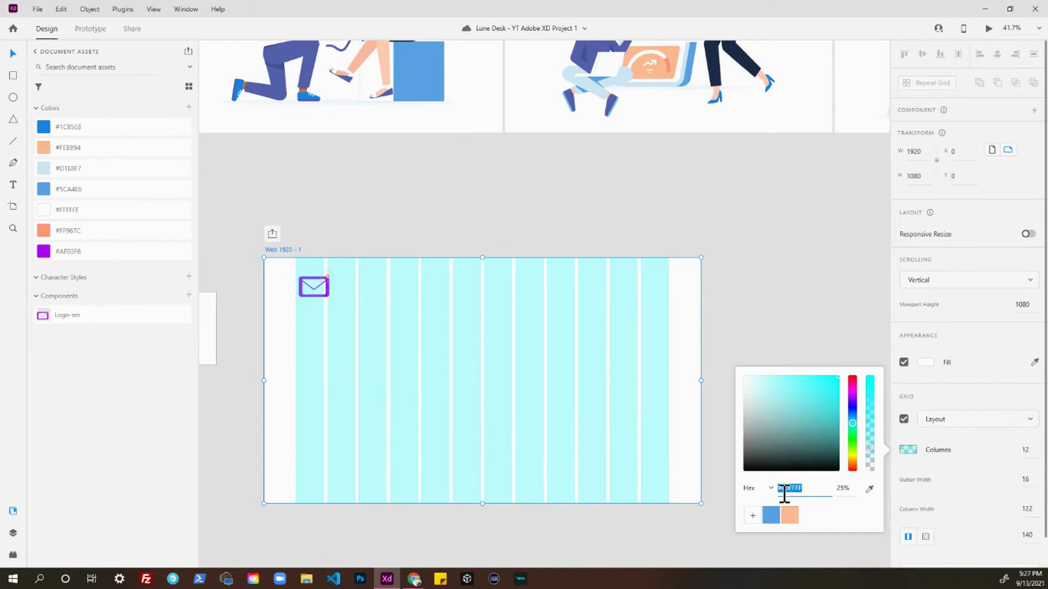
{"action": "left_click", "coordinate": [790, 518]}
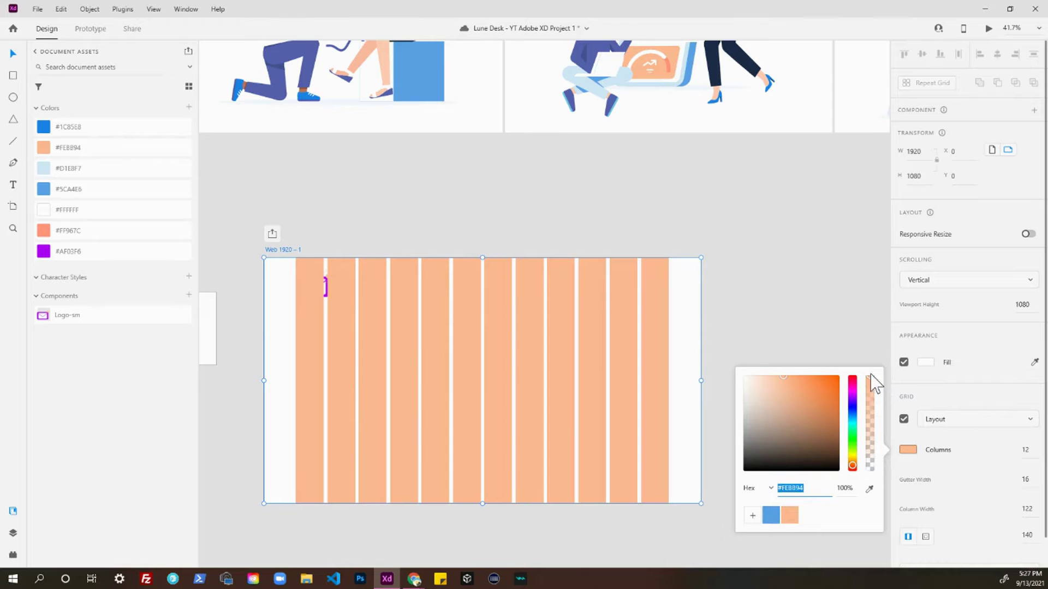
{"action": "left_click", "coordinate": [871, 461]}
{"action": "left_click_drag", "start_coordinate": [872, 462], "coordinate": [871, 445]}
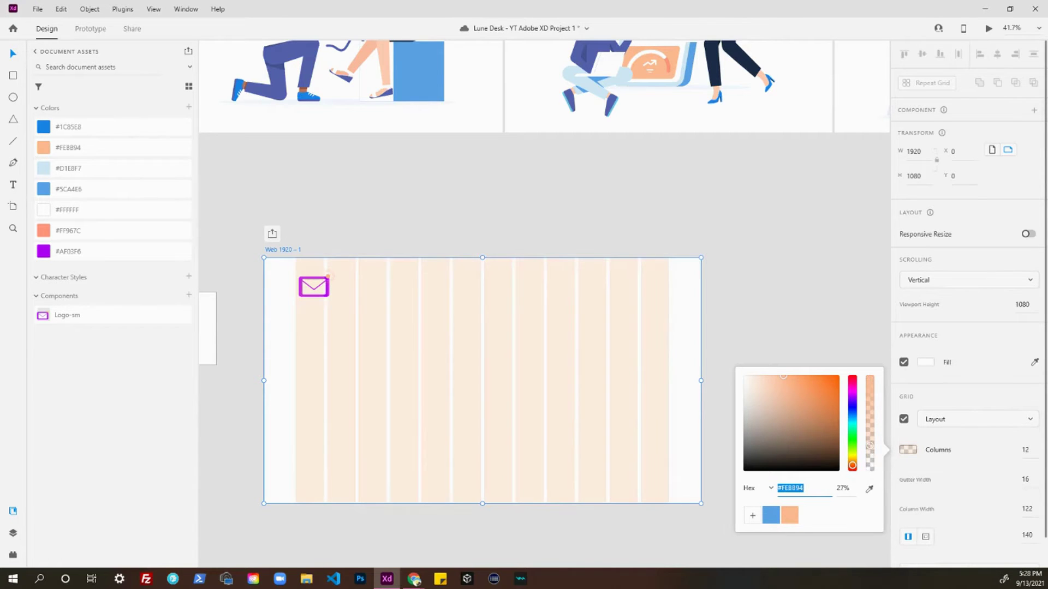
{"action": "type", "text": "00FFFF"}
{"action": "key", "text": "Return"}
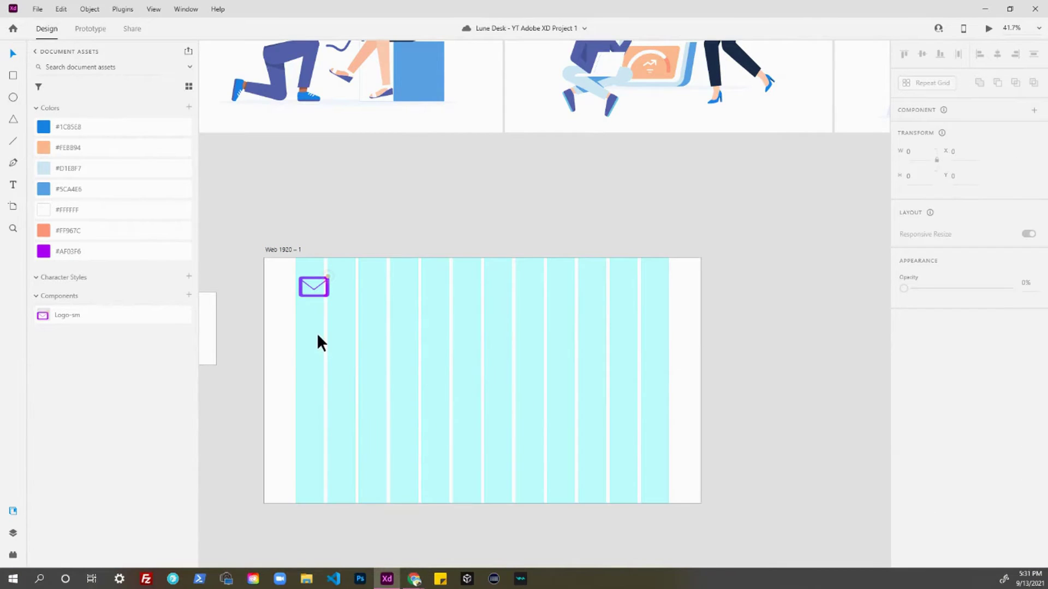
- Align the logo instance to the first layout column, and move it to the second column at X 278, Y 75
{"action": "scroll", "coordinate": [311, 341], "scroll_direction": "up", "scroll_amount": 2}
{"action": "scroll", "coordinate": [328, 298], "scroll_direction": "up", "scroll_amount": 4}
{"action": "scroll", "coordinate": [330, 298], "scroll_direction": "up", "scroll_amount": 2}
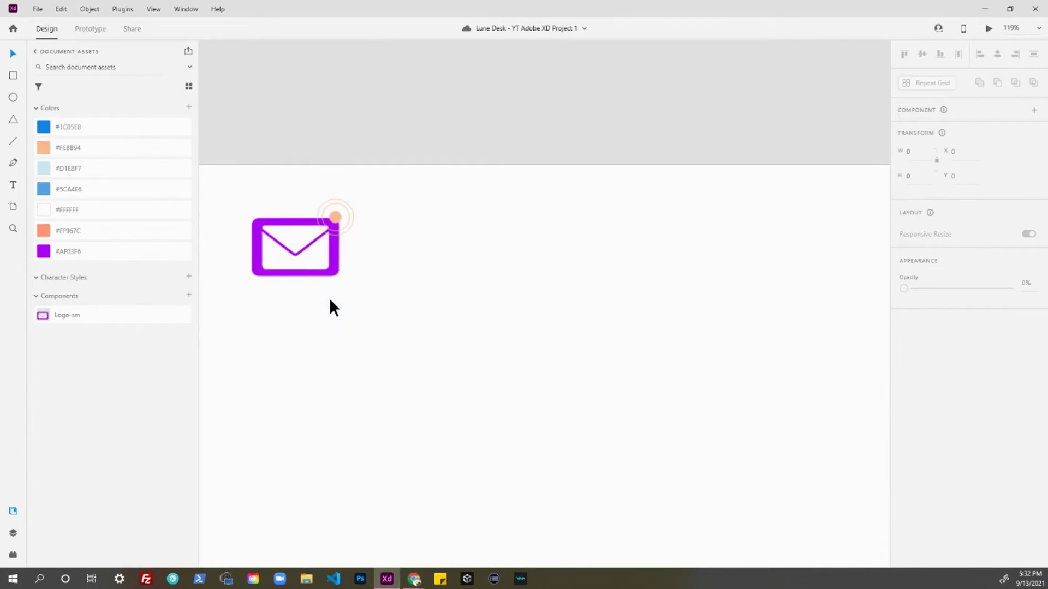
{"action": "scroll", "coordinate": [330, 295], "scroll_direction": "down", "scroll_amount": 2}
{"action": "scroll", "coordinate": [331, 297], "scroll_direction": "down", "scroll_amount": 2}
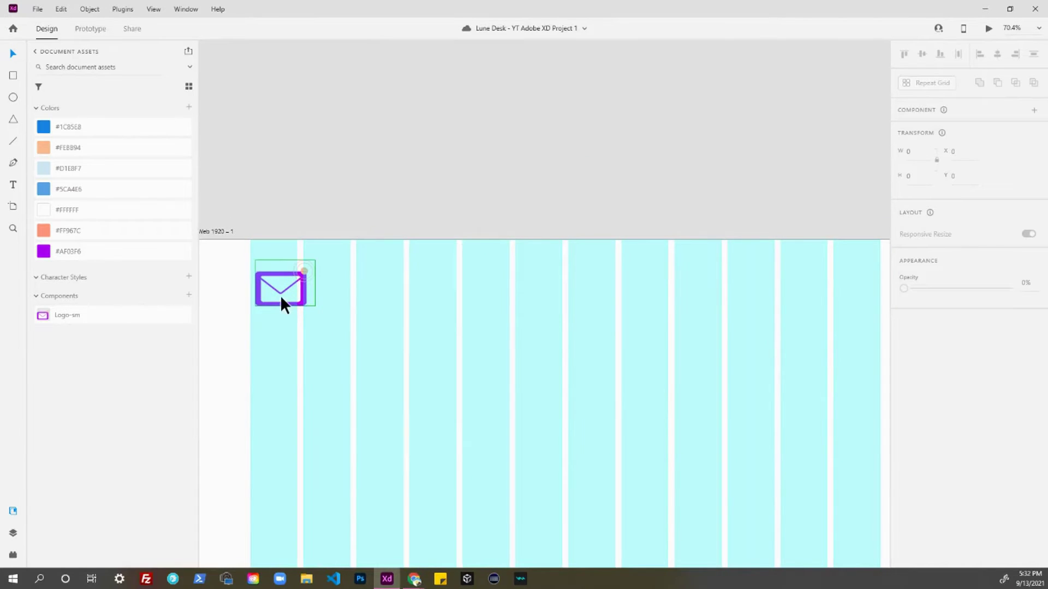
{"action": "scroll", "coordinate": [275, 297], "scroll_direction": "up", "scroll_amount": 4}
{"action": "left_click", "coordinate": [274, 293]}
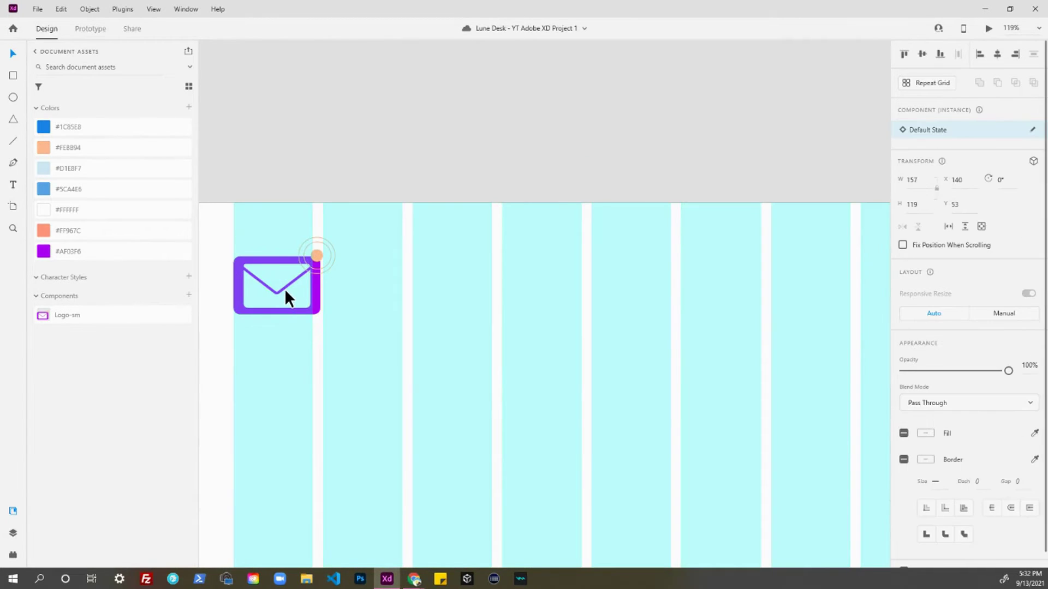
{"action": "left_click_drag", "start_coordinate": [287, 289], "coordinate": [374, 303]}
{"action": "scroll", "coordinate": [376, 304], "scroll_direction": "down", "scroll_amount": 3}
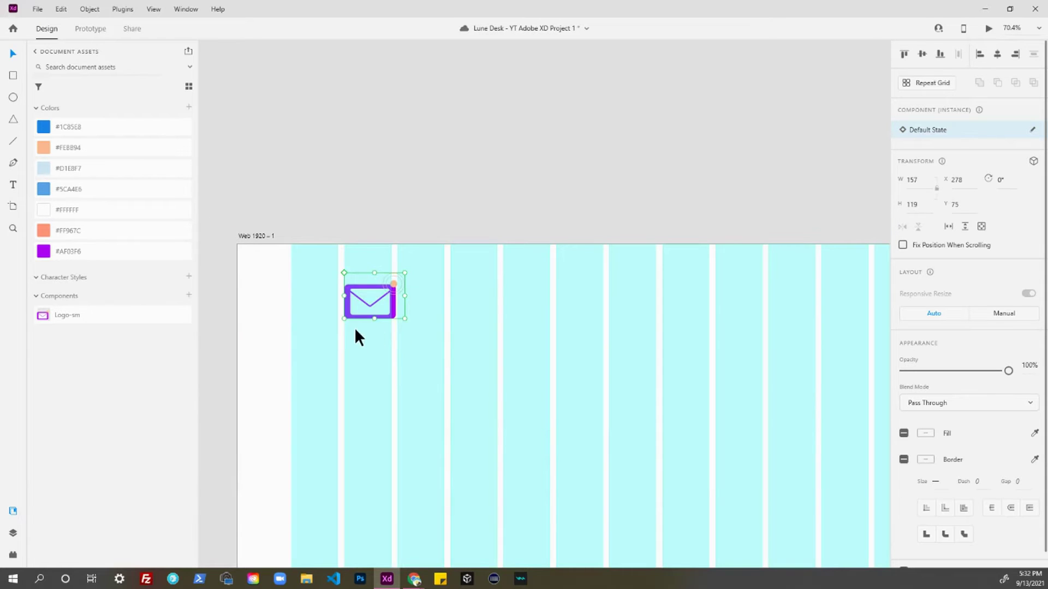
- Select the Web 1920 – 1 artboard and examine its full set of layout grid settings
{"action": "scroll", "coordinate": [400, 226], "scroll_direction": "down", "scroll_amount": 3}
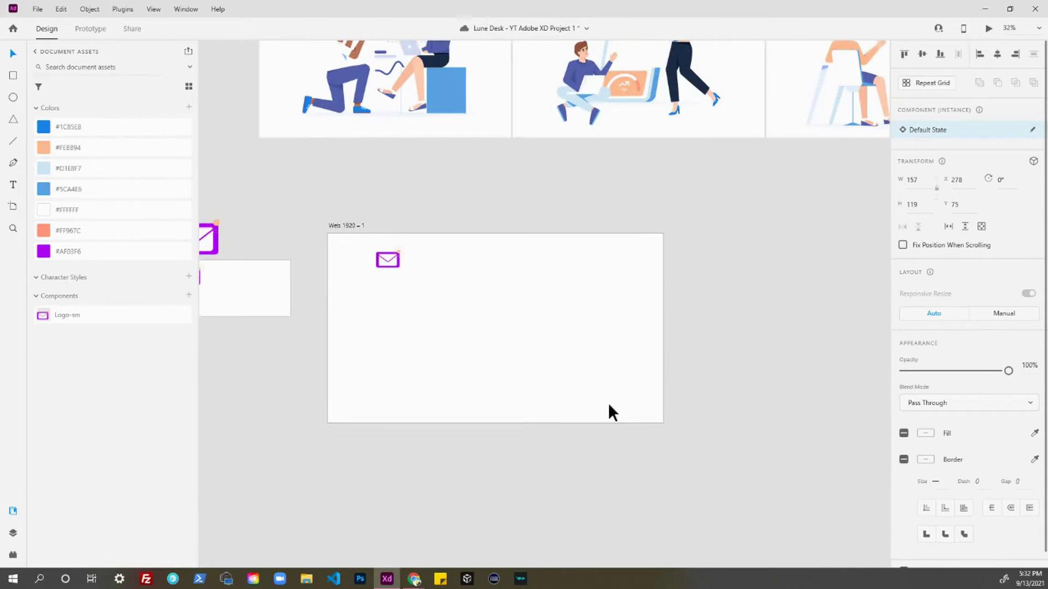
{"action": "left_click", "coordinate": [333, 225]}
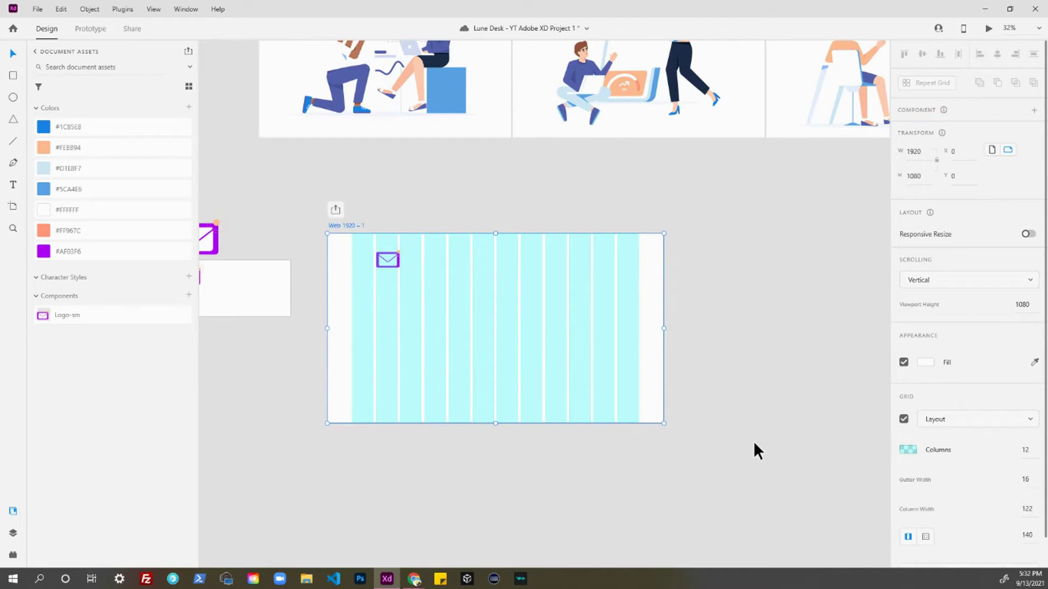
{"action": "scroll", "coordinate": [985, 498], "scroll_direction": "down", "scroll_amount": 1}
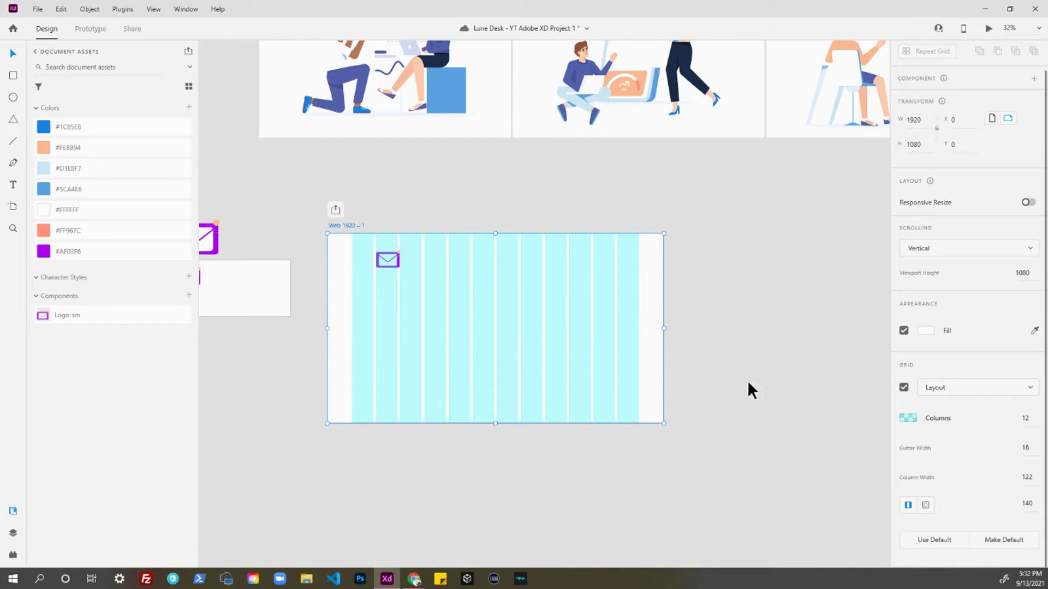
- Switch the Web 1920 – 1 artboard from the column layout grid to a square grid, and save the document
{"action": "left_click", "coordinate": [955, 389]}
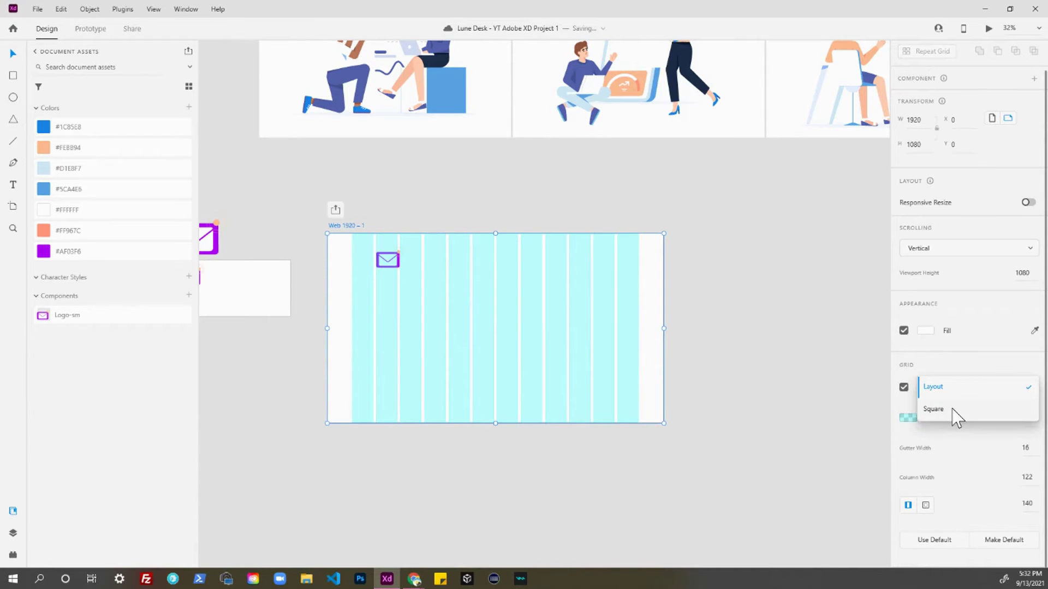
{"action": "left_click", "coordinate": [933, 409]}
{"action": "scroll", "coordinate": [391, 255], "scroll_direction": "up", "scroll_amount": 10}
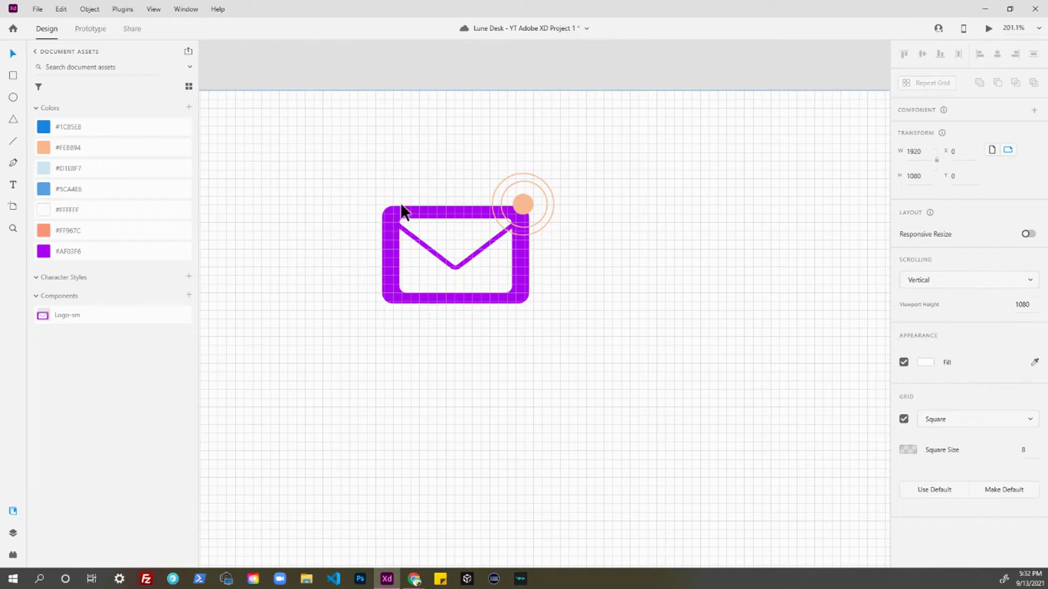
{"action": "key", "text": "ctrl+s"}
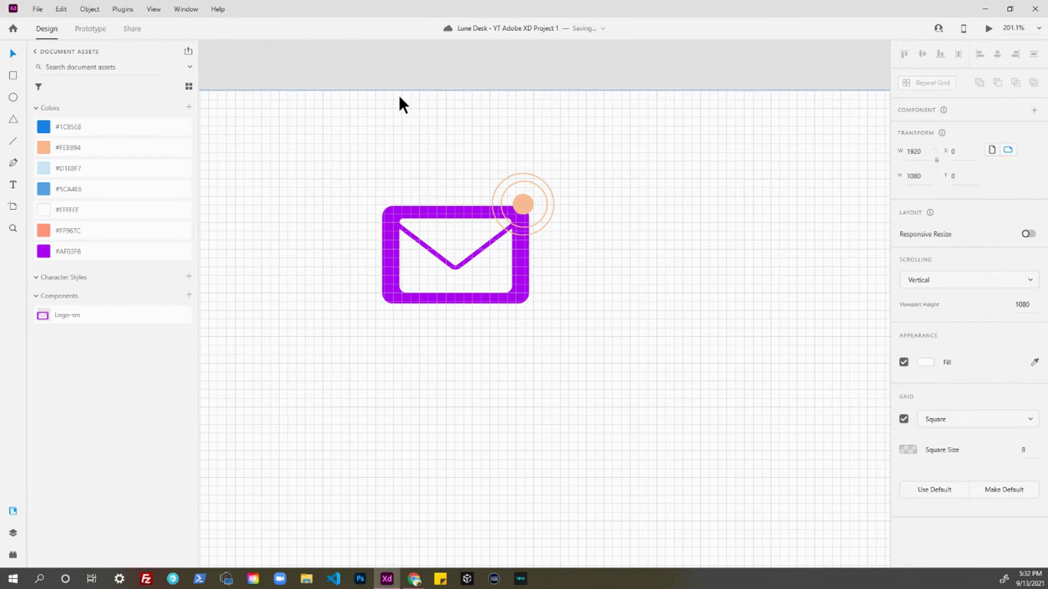
- Snap the envelope logo instance to the square grid at X 280, Y 72
{"action": "left_click", "coordinate": [402, 107]}
{"action": "left_click", "coordinate": [421, 215]}
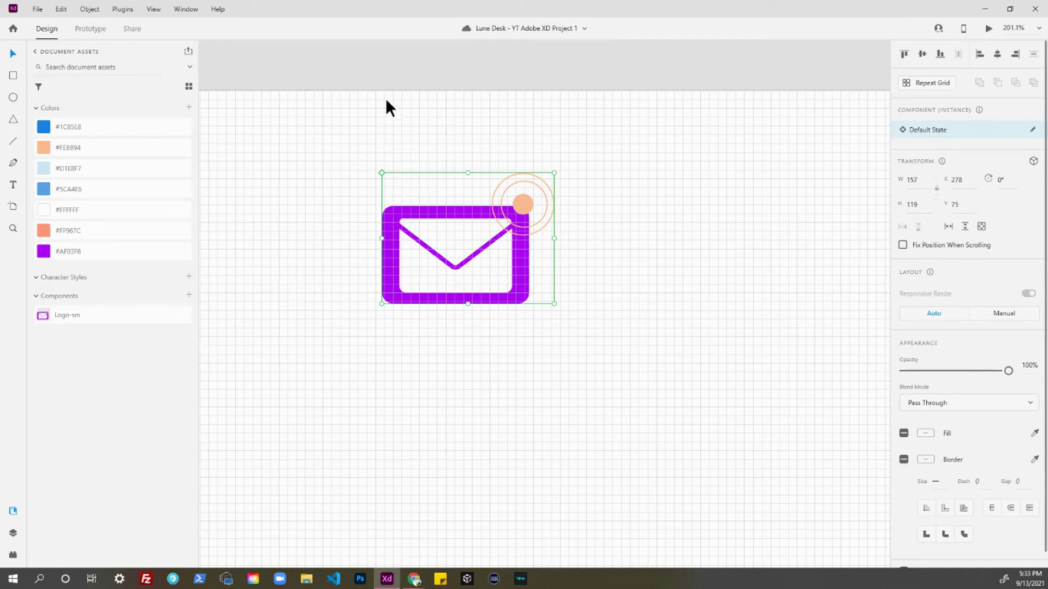
{"action": "mouse_move", "coordinate": [409, 241]}
{"action": "left_mouse_down"}
{"action": "mouse_move", "coordinate": [411, 148]}
{"action": "mouse_move", "coordinate": [418, 228]}
{"action": "mouse_move", "coordinate": [403, 282]}
{"action": "mouse_move", "coordinate": [426, 245]}
{"action": "mouse_move", "coordinate": [408, 240]}
{"action": "left_mouse_up"}
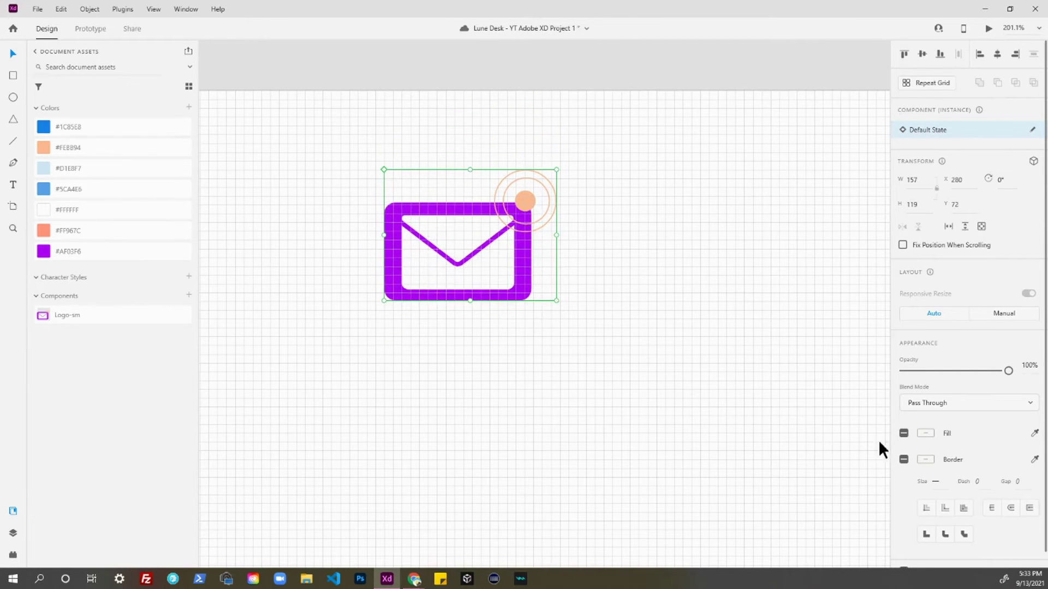
- Bring back the column layout grid on the web artboard, and hide it again after checking the logo
{"action": "scroll", "coordinate": [879, 439], "scroll_direction": "down", "scroll_amount": 1}
{"action": "scroll", "coordinate": [575, 344], "scroll_direction": "down", "scroll_amount": 5}
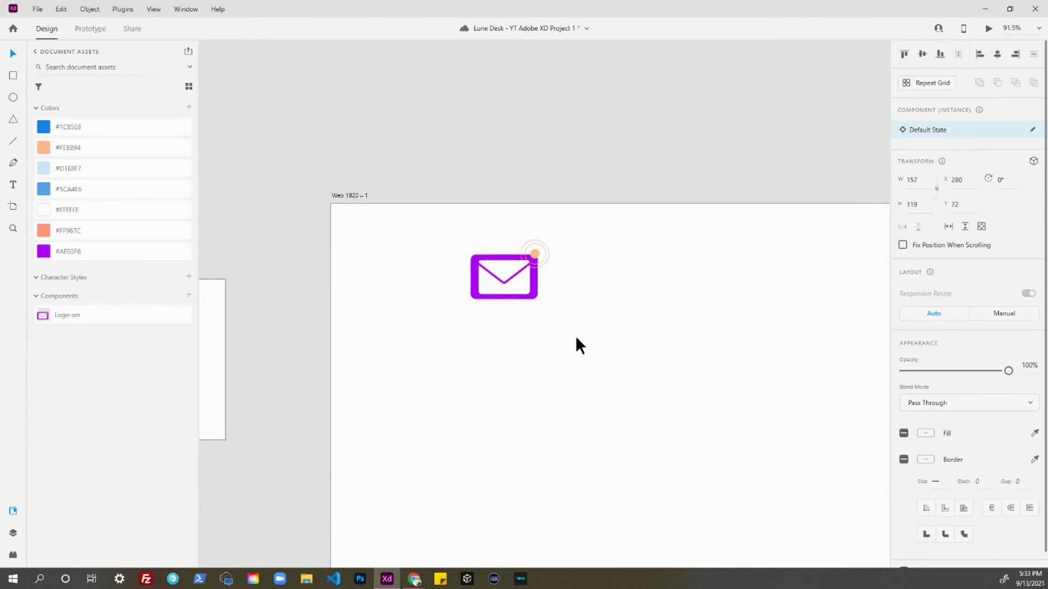
{"action": "left_click_drag", "start_coordinate": [655, 397], "coordinate": [574, 330]}
{"action": "scroll", "coordinate": [575, 330], "scroll_direction": "down", "scroll_amount": 5}
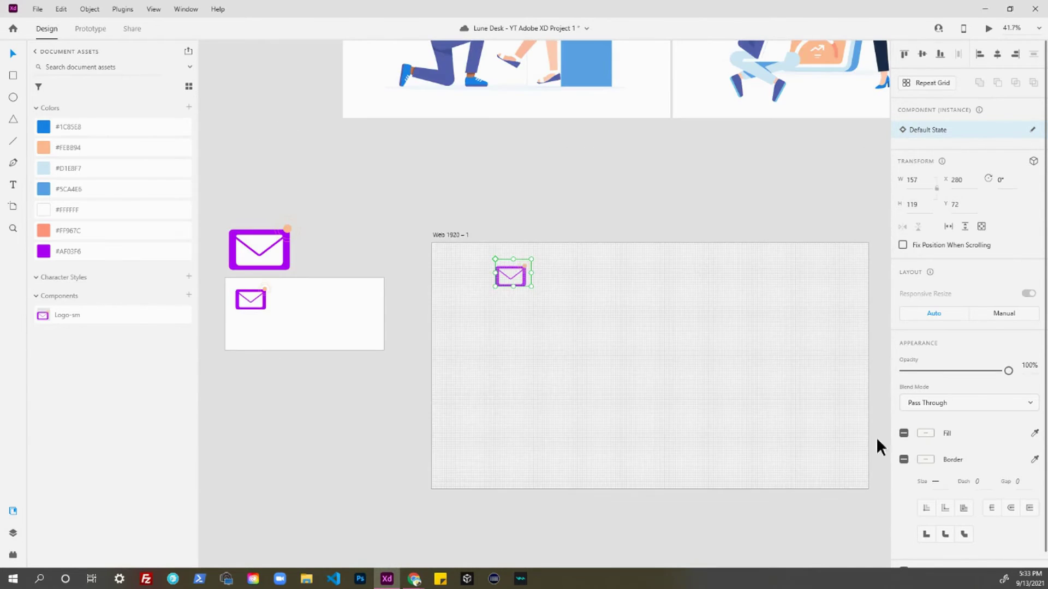
{"action": "key", "text": "ctrl+shift+apostrophe"}
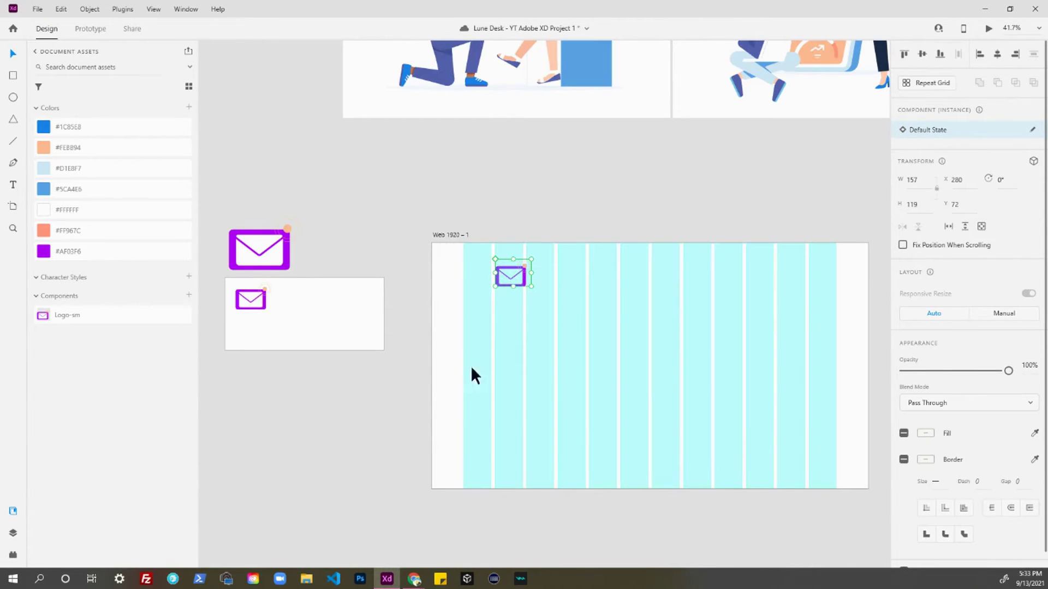
{"action": "scroll", "coordinate": [533, 329], "scroll_direction": "up", "scroll_amount": 8}
{"action": "scroll", "coordinate": [433, 254], "scroll_direction": "down", "scroll_amount": 8}
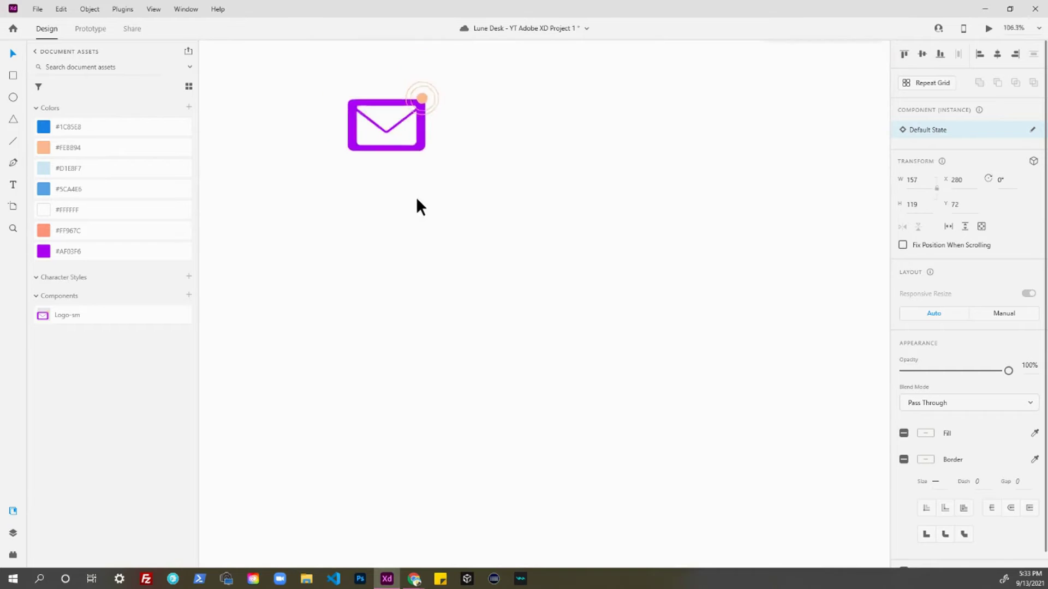
{"action": "left_click_drag", "start_coordinate": [496, 170], "coordinate": [499, 225]}
{"action": "scroll", "coordinate": [477, 210], "scroll_direction": "down", "scroll_amount": 4}
{"action": "key", "text": "ctrl+shift+apostrophe"}
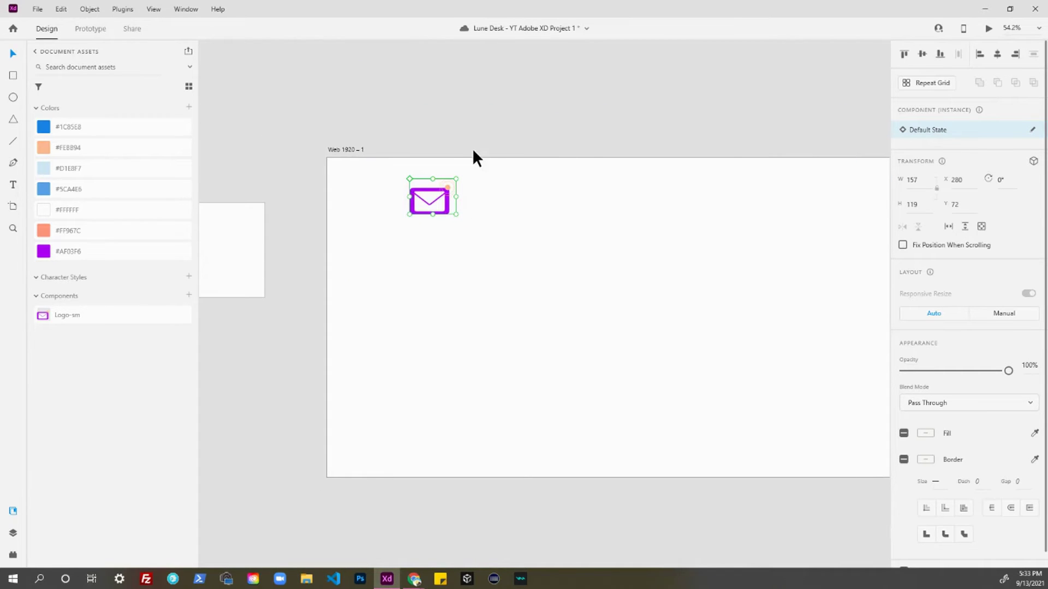
- Try a horizontal guide from the top edge of the Web 1920 – 1 artboard, placed above the envelope logo
{"action": "scroll", "coordinate": [465, 147], "scroll_direction": "up", "scroll_amount": 2}
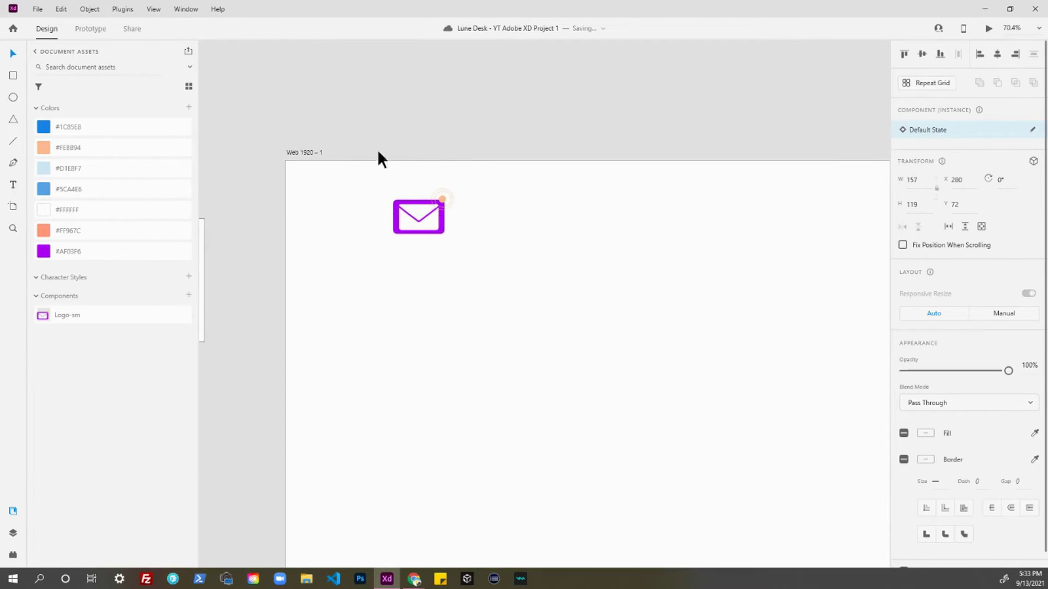
{"action": "left_click", "coordinate": [319, 152]}
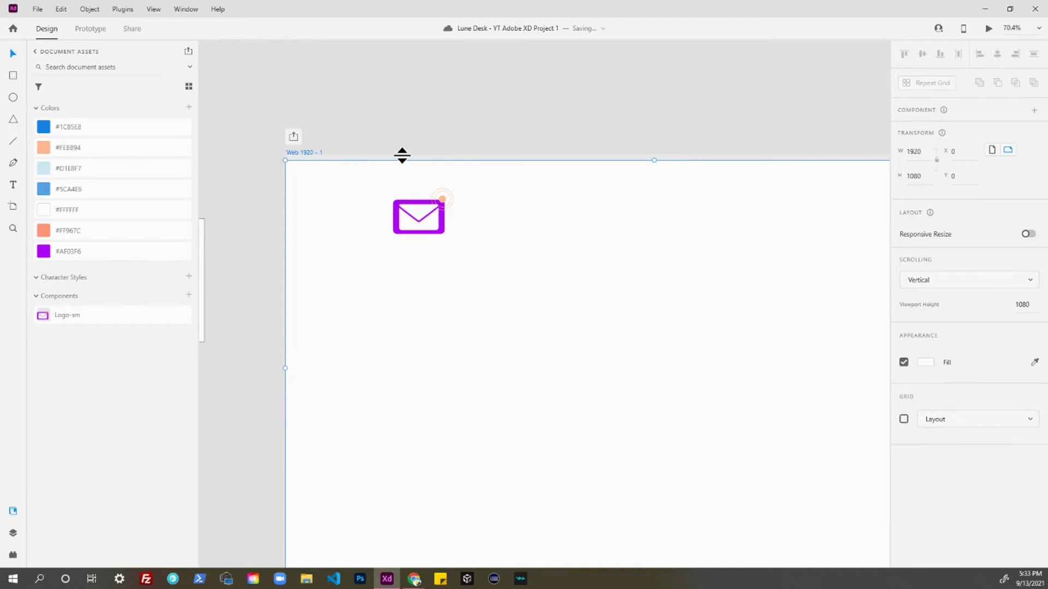
{"action": "scroll", "coordinate": [394, 154], "scroll_direction": "up", "scroll_amount": 4}
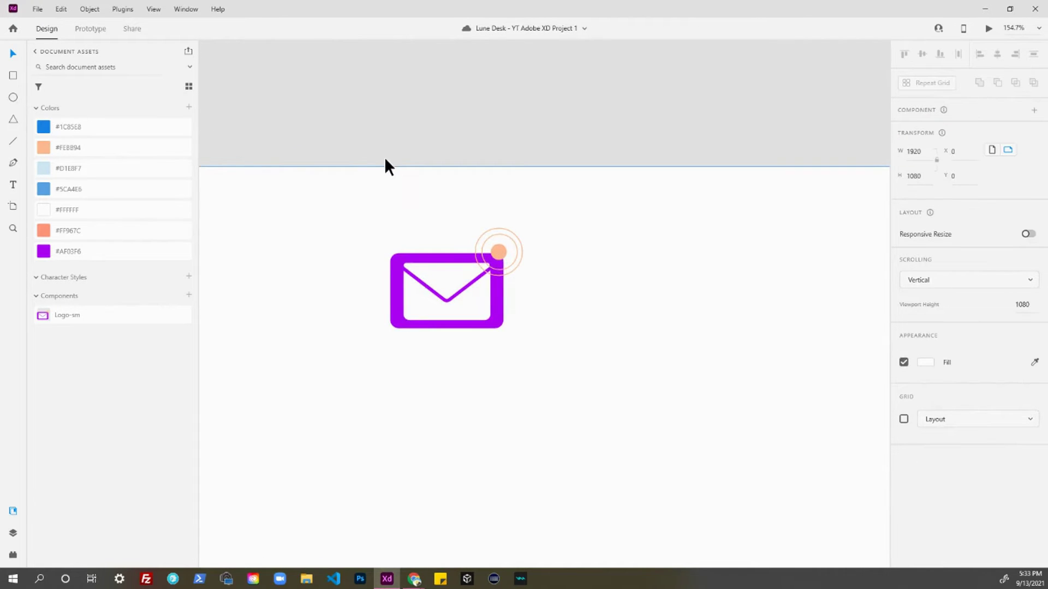
{"action": "scroll", "coordinate": [385, 166], "scroll_direction": "up", "scroll_amount": 1}
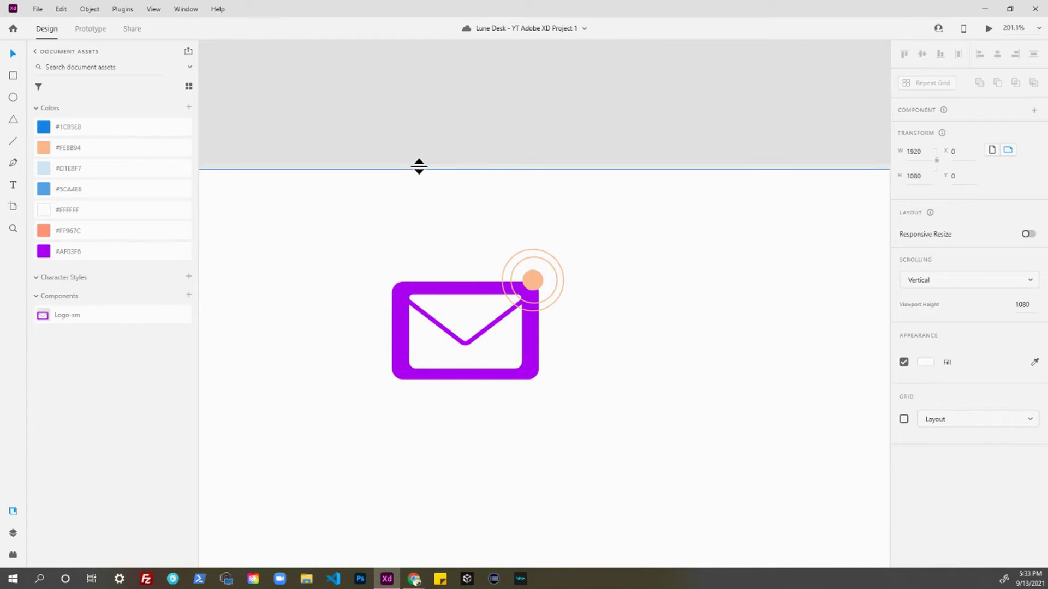
{"action": "left_click_drag", "start_coordinate": [417, 164], "coordinate": [411, 215]}
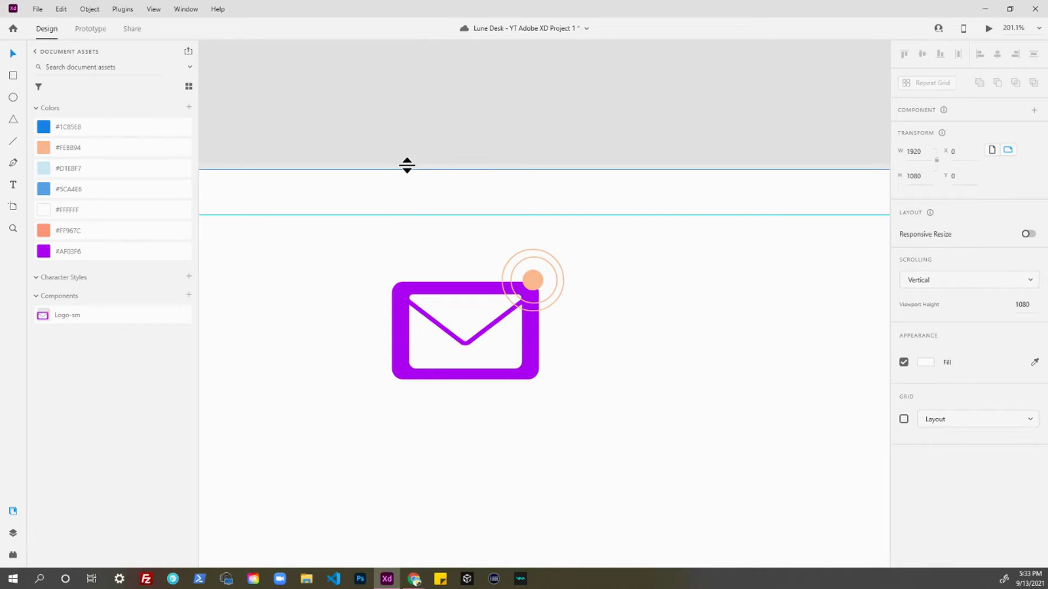
- Move the horizontal guide down to the bottom edge of the envelope logo at Y 191
{"action": "scroll", "coordinate": [406, 164], "scroll_direction": "down", "scroll_amount": 2}
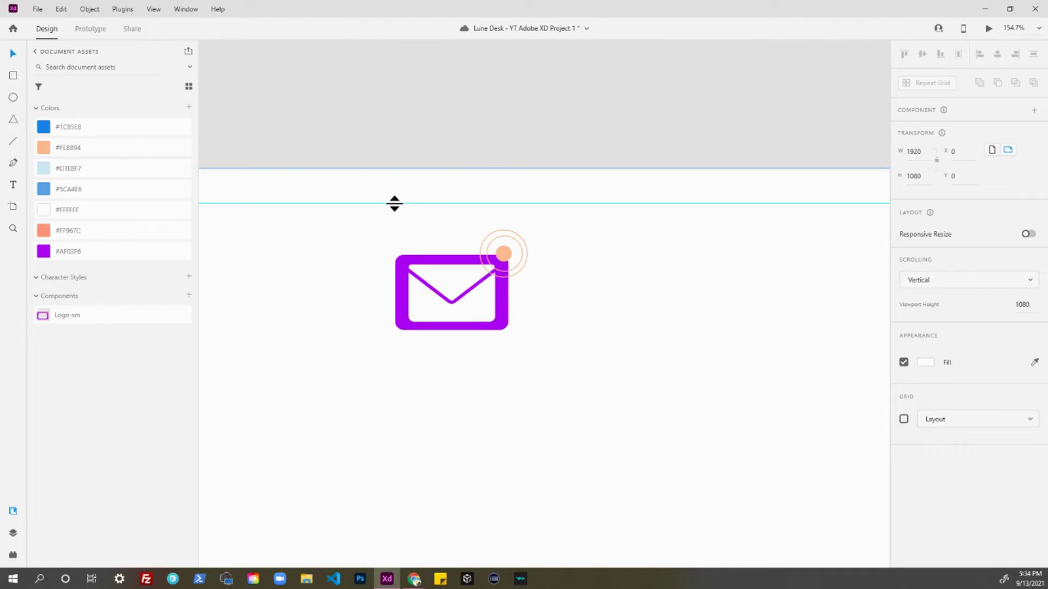
{"action": "left_click_drag", "start_coordinate": [394, 203], "coordinate": [376, 330]}
{"action": "scroll", "coordinate": [343, 250], "scroll_direction": "down", "scroll_amount": 3}
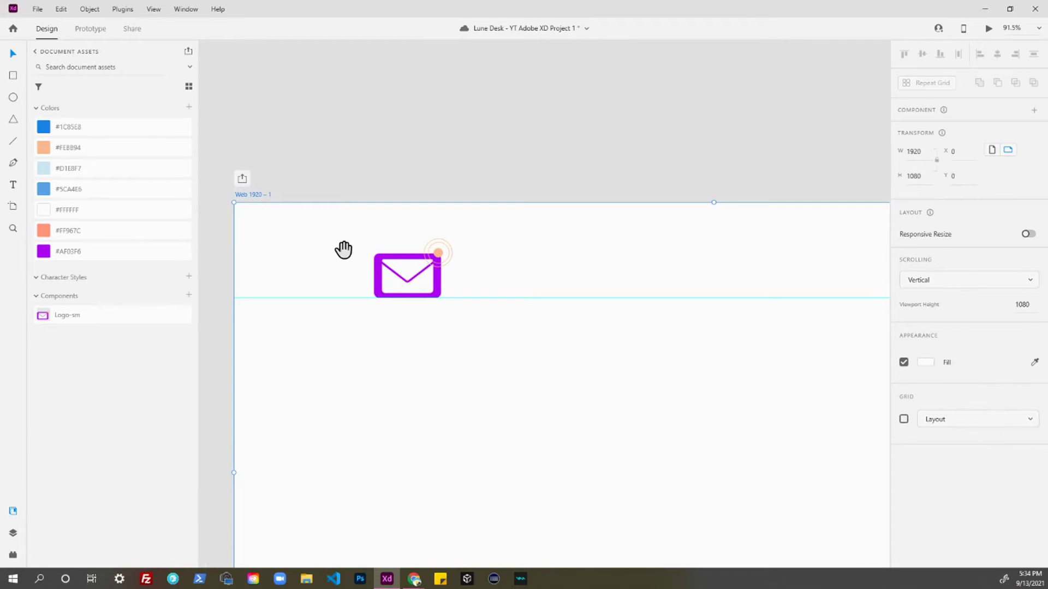
{"action": "scroll", "coordinate": [366, 298], "scroll_direction": "up", "scroll_amount": 5}
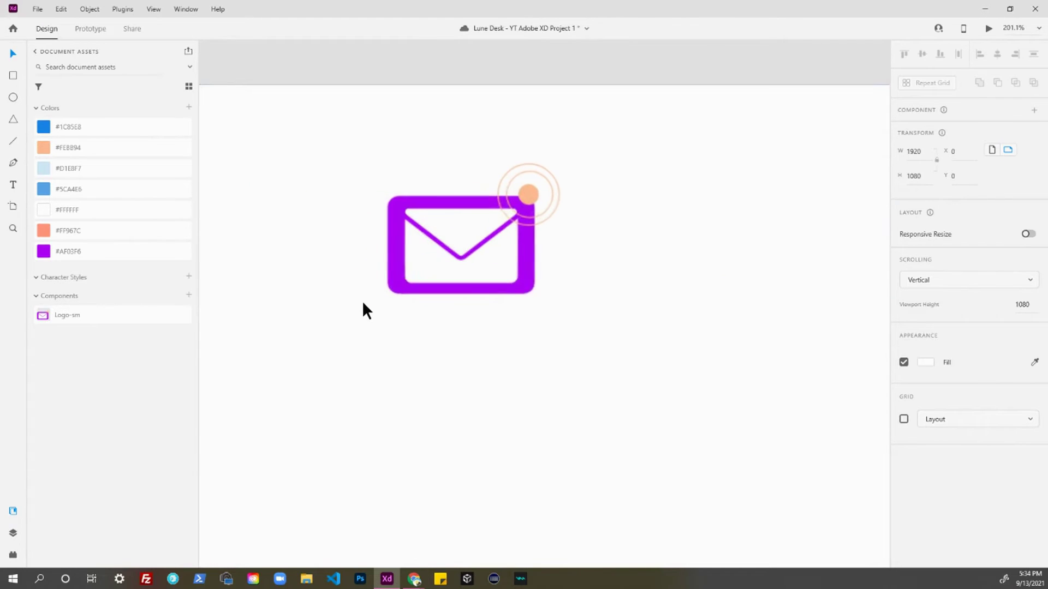
{"action": "left_click_drag", "start_coordinate": [365, 298], "coordinate": [365, 295]}
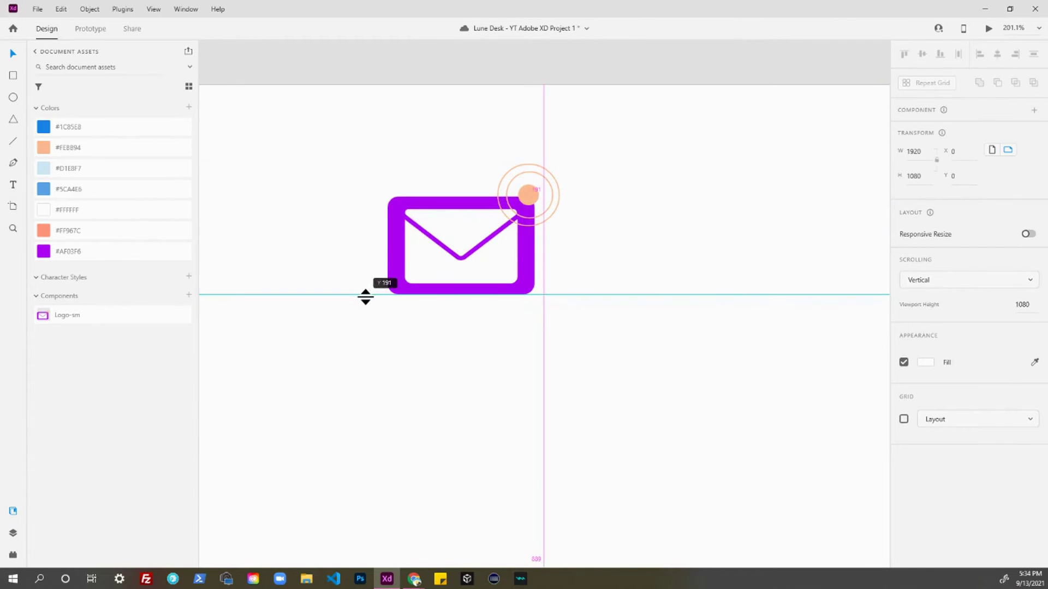
- Add a second horizontal guide above the logo, and snap the logo instance beneath it at X 276, Y 49
{"action": "left_click_drag", "start_coordinate": [393, 84], "coordinate": [393, 139]}
{"action": "left_click", "coordinate": [416, 199]}
{"action": "left_click_drag", "start_coordinate": [416, 203], "coordinate": [410, 177]}
{"action": "scroll", "coordinate": [407, 230], "scroll_direction": "down", "scroll_amount": 3}
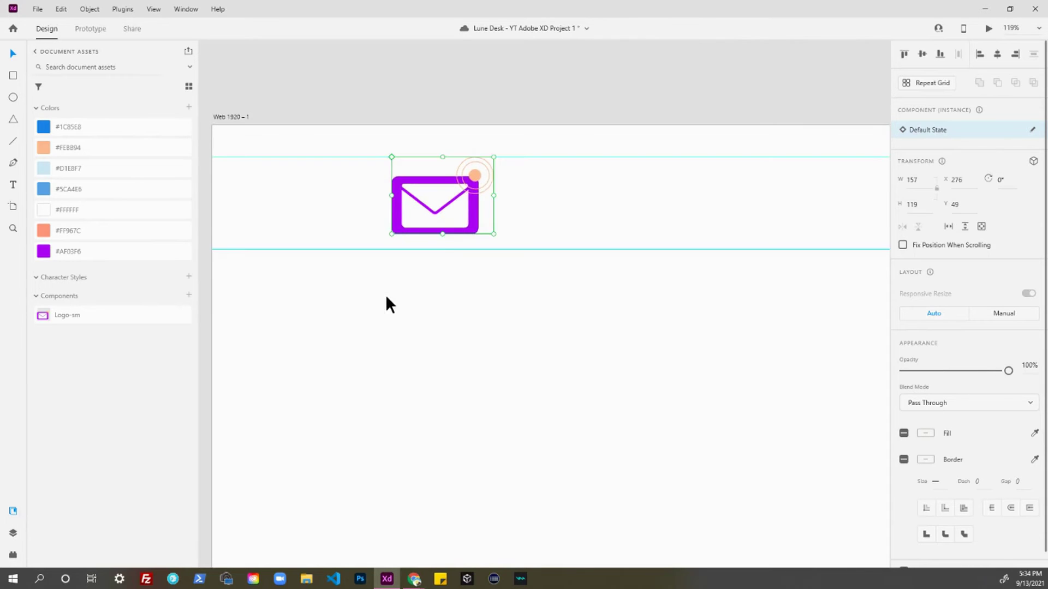
- Add two vertical guides on the artboard around the logo, and move the logo between them to X 241, Y 49
{"action": "scroll", "coordinate": [386, 295], "scroll_direction": "down", "scroll_amount": 3}
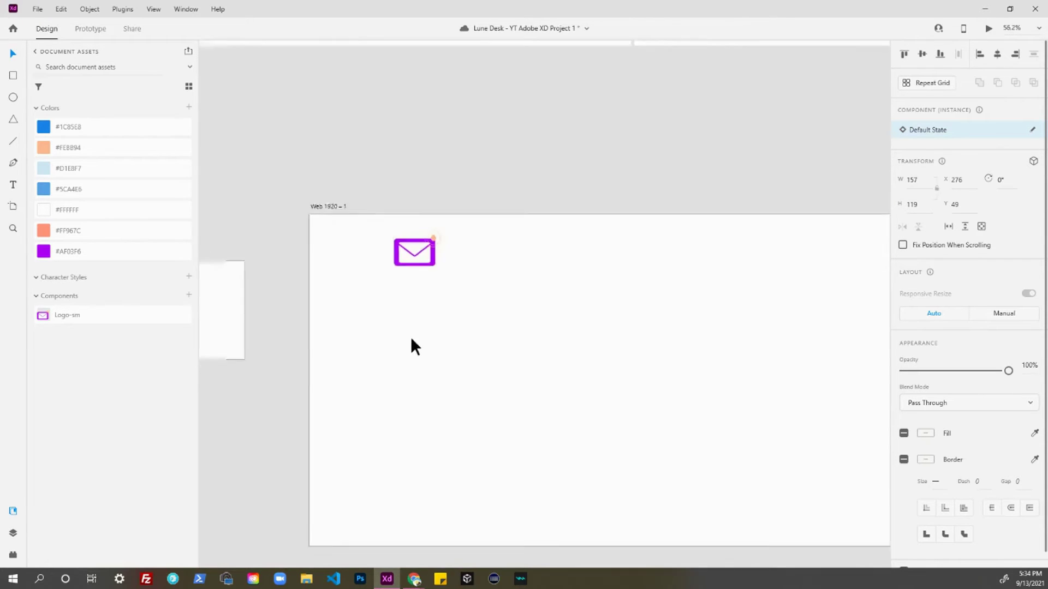
{"action": "scroll", "coordinate": [411, 337], "scroll_direction": "down", "scroll_amount": 3}
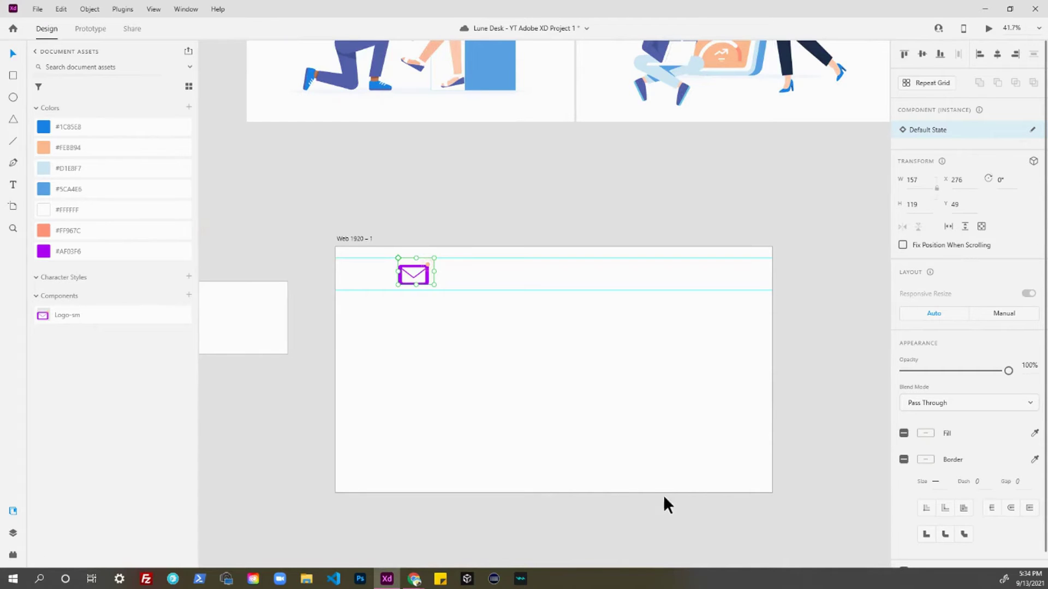
{"action": "scroll", "coordinate": [336, 296], "scroll_direction": "up", "scroll_amount": 3}
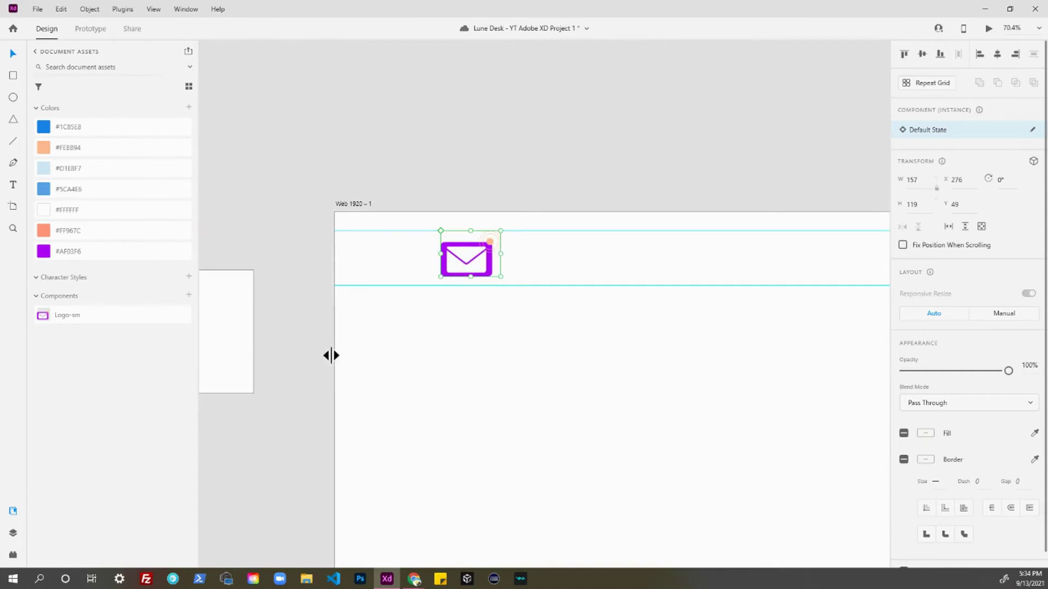
{"action": "scroll", "coordinate": [408, 368], "scroll_direction": "up", "scroll_amount": 2}
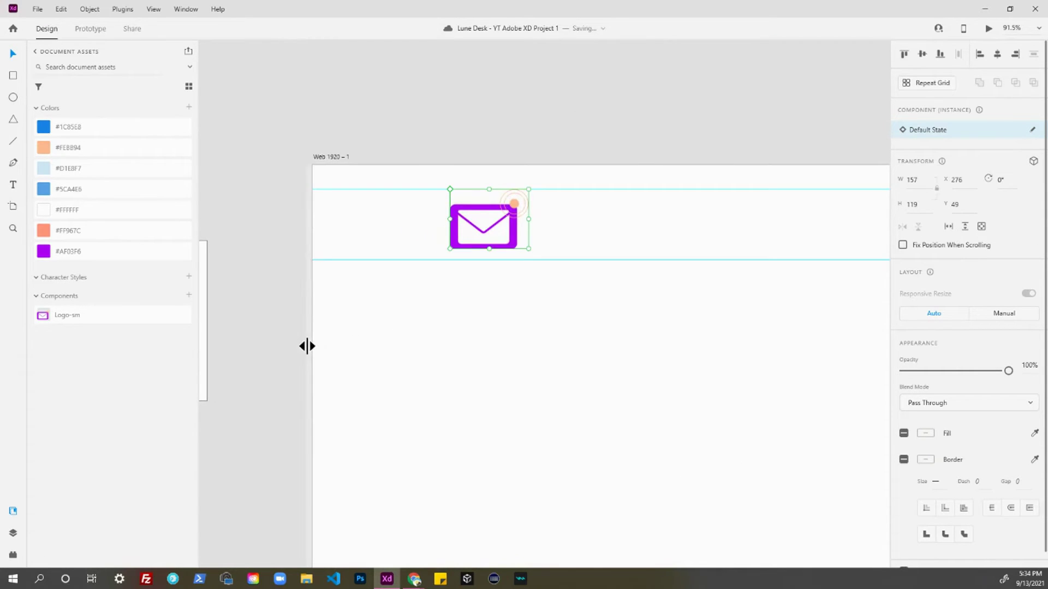
{"action": "left_click_drag", "start_coordinate": [304, 346], "coordinate": [424, 352]}
{"action": "left_click_drag", "start_coordinate": [308, 368], "coordinate": [576, 362]}
{"action": "mouse_move", "coordinate": [497, 246]}
{"action": "left_mouse_down"}
{"action": "mouse_move", "coordinate": [500, 306]}
{"action": "mouse_move", "coordinate": [463, 345]}
{"action": "mouse_move", "coordinate": [644, 342]}
{"action": "mouse_move", "coordinate": [627, 343]}
{"action": "mouse_move", "coordinate": [480, 232]}
{"action": "mouse_move", "coordinate": [483, 243]}
{"action": "left_mouse_up"}
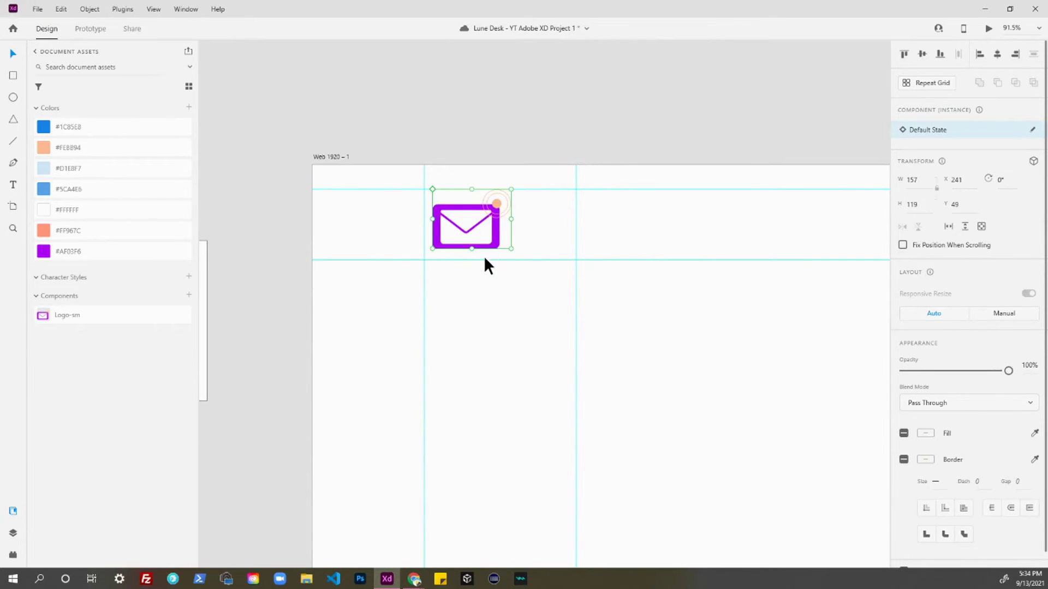
- Undo the added guides and the logo moves made with them
{"action": "left_click_drag", "start_coordinate": [489, 287], "coordinate": [489, 287]}
{"action": "left_click", "coordinate": [489, 287]}
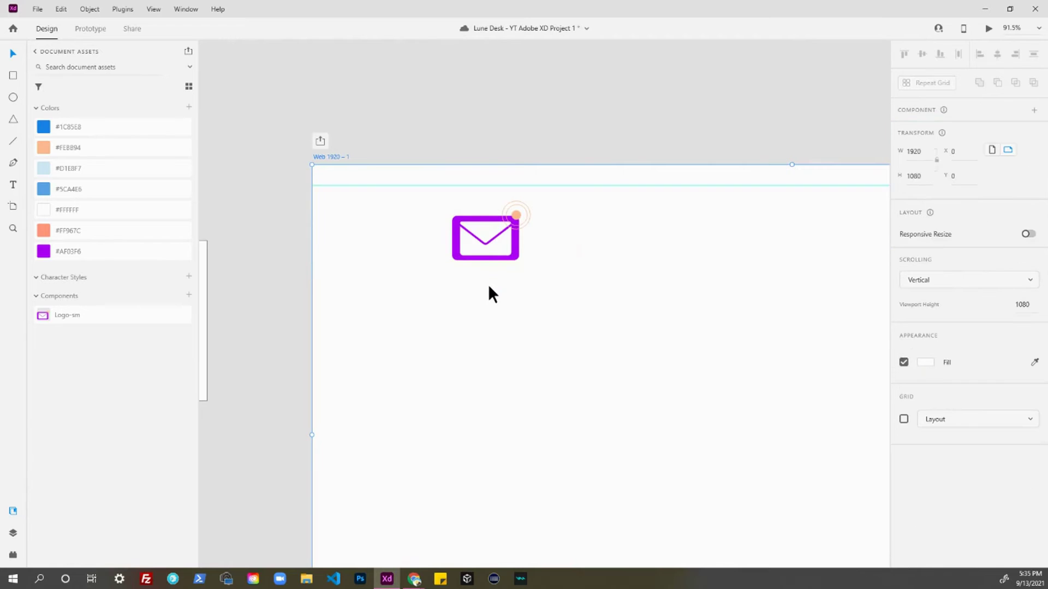
{"action": "left_click", "coordinate": [469, 307]}
- Show the column layout grid, align the logo with the second column at X 278, Y 57, and hide the grid
{"action": "scroll", "coordinate": [480, 308], "scroll_direction": "down", "scroll_amount": 3}
{"action": "left_click_drag", "start_coordinate": [527, 327], "coordinate": [477, 323]}
{"action": "key", "text": "ctrl+shift+apostrophe"}
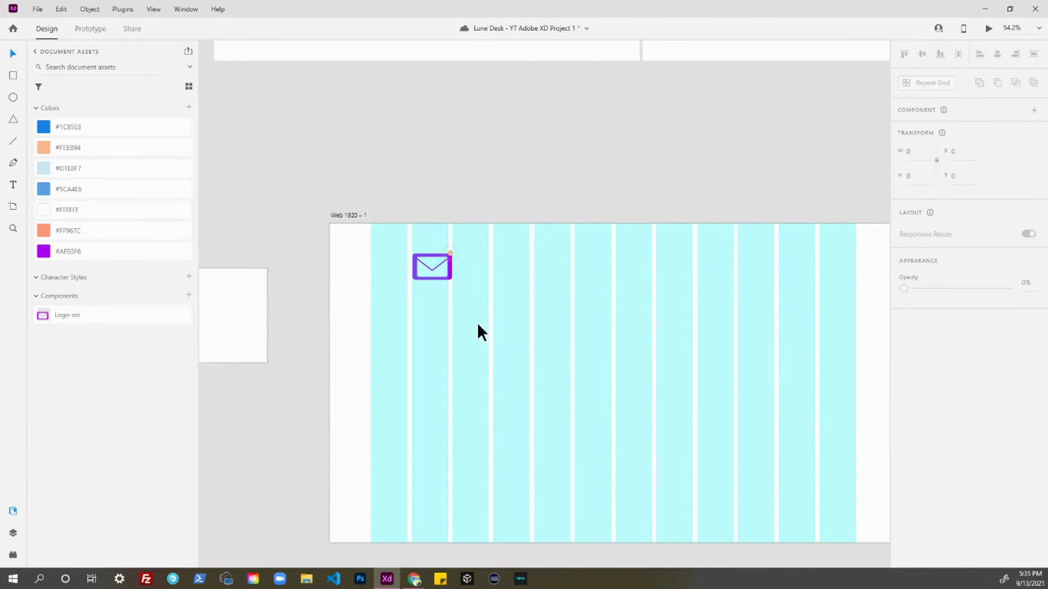
{"action": "mouse_move", "coordinate": [434, 263]}
{"action": "left_mouse_down"}
{"action": "mouse_move", "coordinate": [420, 264]}
{"action": "mouse_move", "coordinate": [438, 266]}
{"action": "left_mouse_up"}
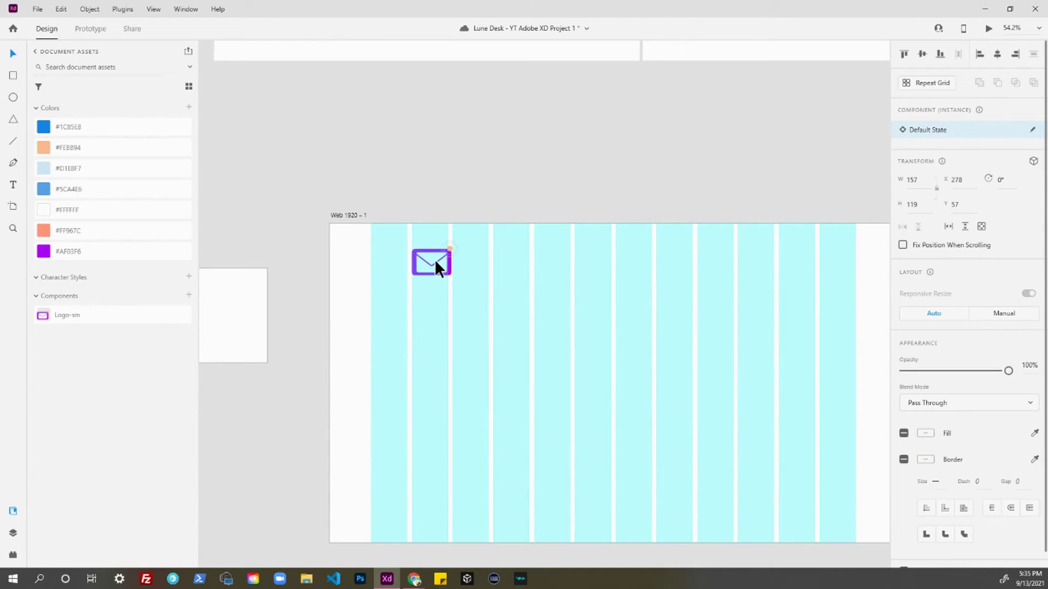
{"action": "key", "text": "ctrl+shift+apostrophe"}
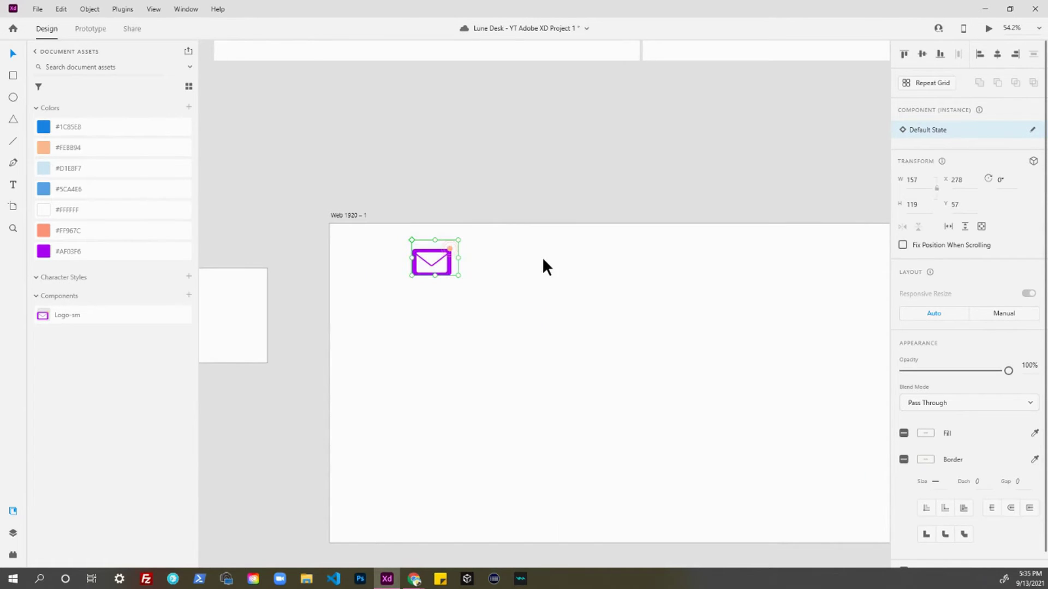
- Place a horizontal guide across the web artboard slightly below the envelope logo
{"action": "left_click_drag", "start_coordinate": [550, 221], "coordinate": [553, 276]}
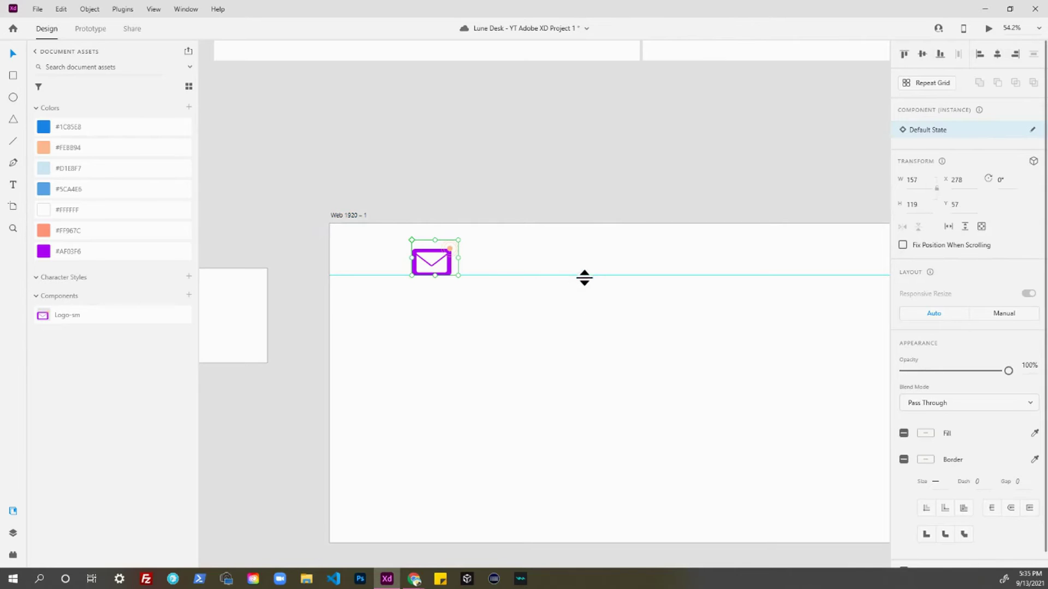
{"action": "scroll", "coordinate": [584, 279], "scroll_direction": "up", "scroll_amount": 3}
{"action": "left_click_drag", "start_coordinate": [447, 275], "coordinate": [443, 285]}
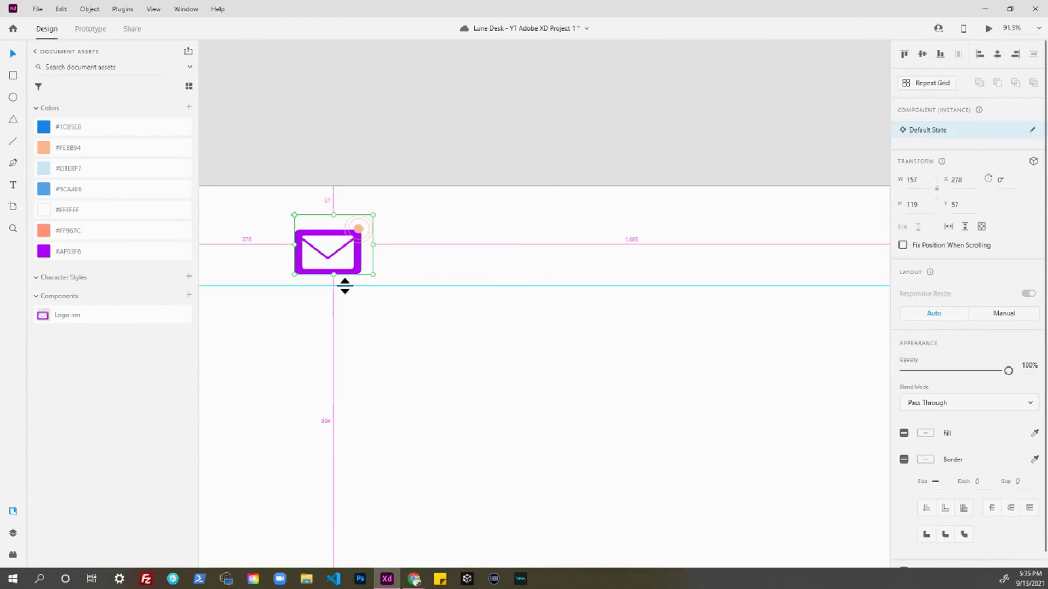
{"action": "left_click", "coordinate": [470, 250]}
- Draw a rectangle about 304 × 127 on the web artboard below the guide
{"action": "scroll", "coordinate": [470, 250], "scroll_direction": "down", "scroll_amount": 2}
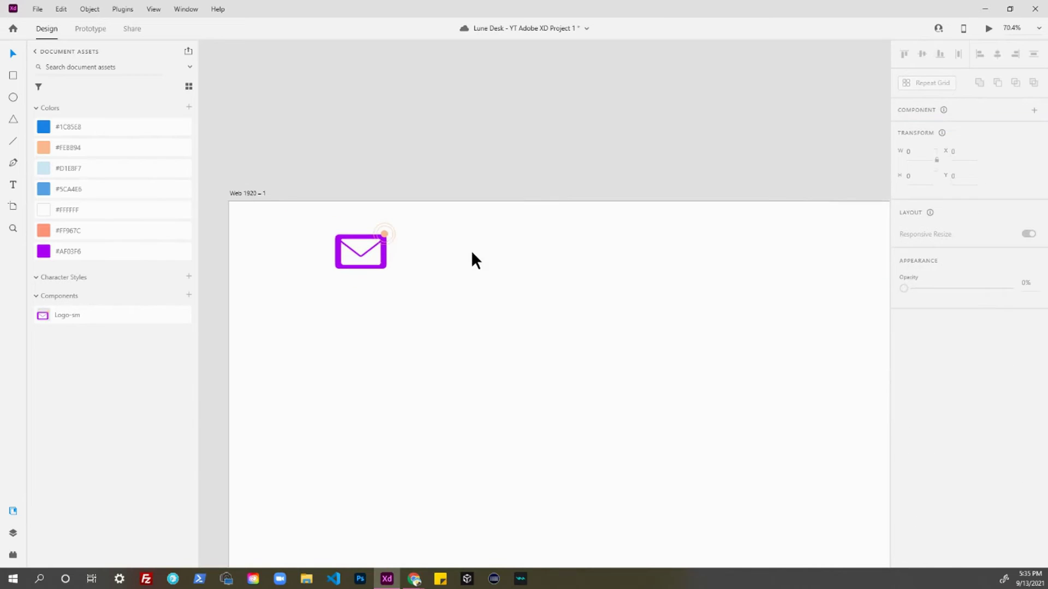
{"action": "key", "text": "r"}
{"action": "left_click_drag", "start_coordinate": [389, 312], "coordinate": [506, 361]}
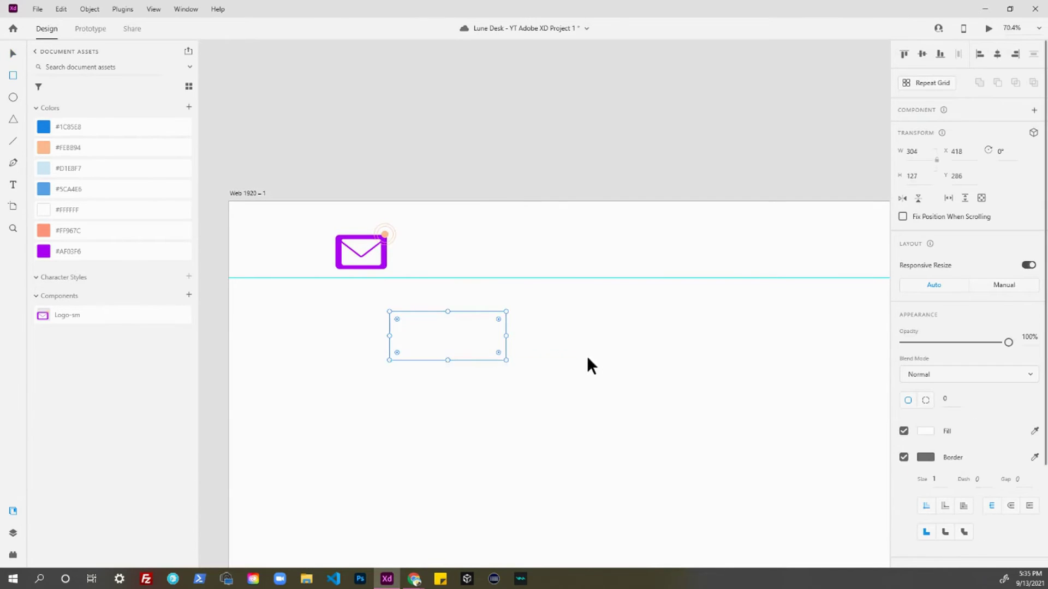
{"action": "key", "text": "Escape"}
- Move the rectangle to the web artboard's top-left corner and stretch it to 1920 × 198, spanning the artboard down to the guide
{"action": "left_click_drag", "start_coordinate": [431, 312], "coordinate": [453, 241]}
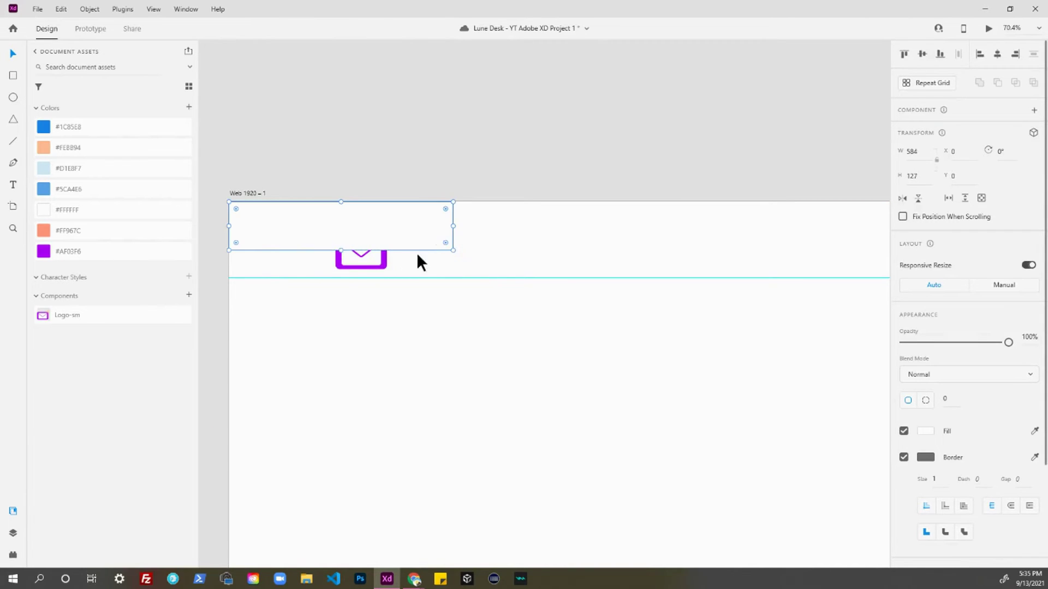
{"action": "left_click_drag", "start_coordinate": [339, 251], "coordinate": [341, 277]}
{"action": "scroll", "coordinate": [525, 322], "scroll_direction": "down", "scroll_amount": 2}
{"action": "left_click_drag", "start_coordinate": [540, 329], "coordinate": [431, 337]}
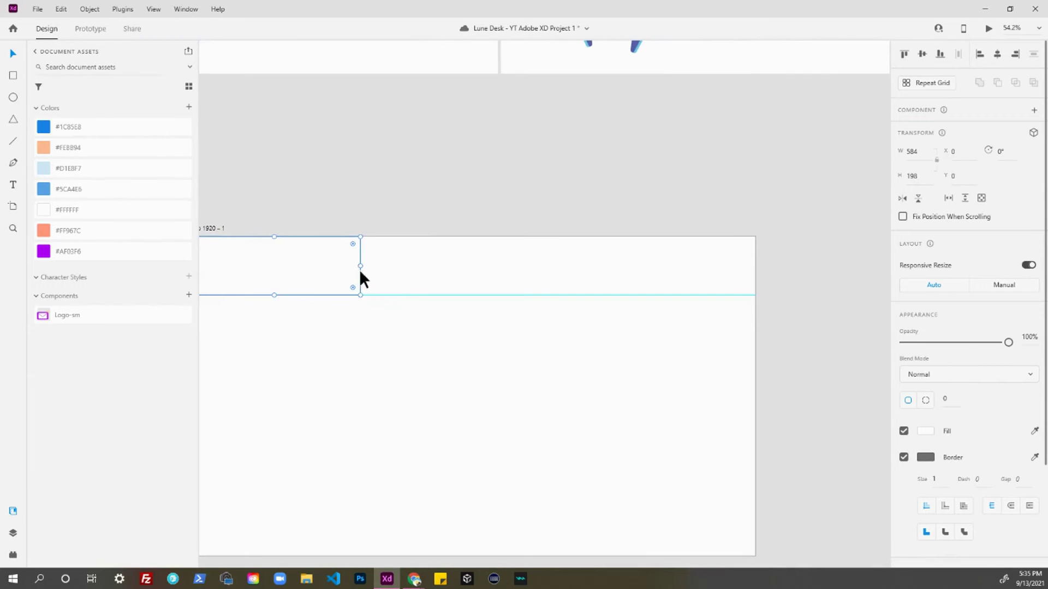
{"action": "left_click_drag", "start_coordinate": [359, 266], "coordinate": [753, 266]}
{"action": "left_click", "coordinate": [370, 166]}
{"action": "left_click_drag", "start_coordinate": [299, 273], "coordinate": [305, 274]}
{"action": "left_click_drag", "start_coordinate": [284, 326], "coordinate": [401, 376]}
{"action": "key", "text": "ctrl+z"}
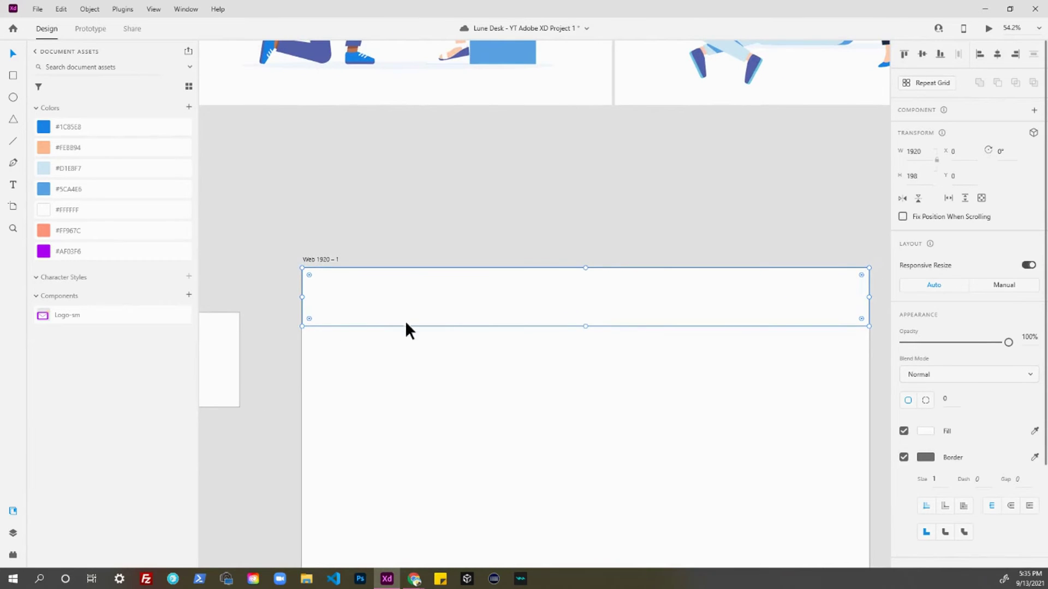
- Fill the header rectangle with the light blue document color #D1E8F7
{"action": "left_click", "coordinate": [424, 240]}
{"action": "left_click", "coordinate": [394, 283]}
{"action": "left_click_drag", "start_coordinate": [50, 170], "coordinate": [438, 321]}
{"action": "left_click", "coordinate": [438, 321]}
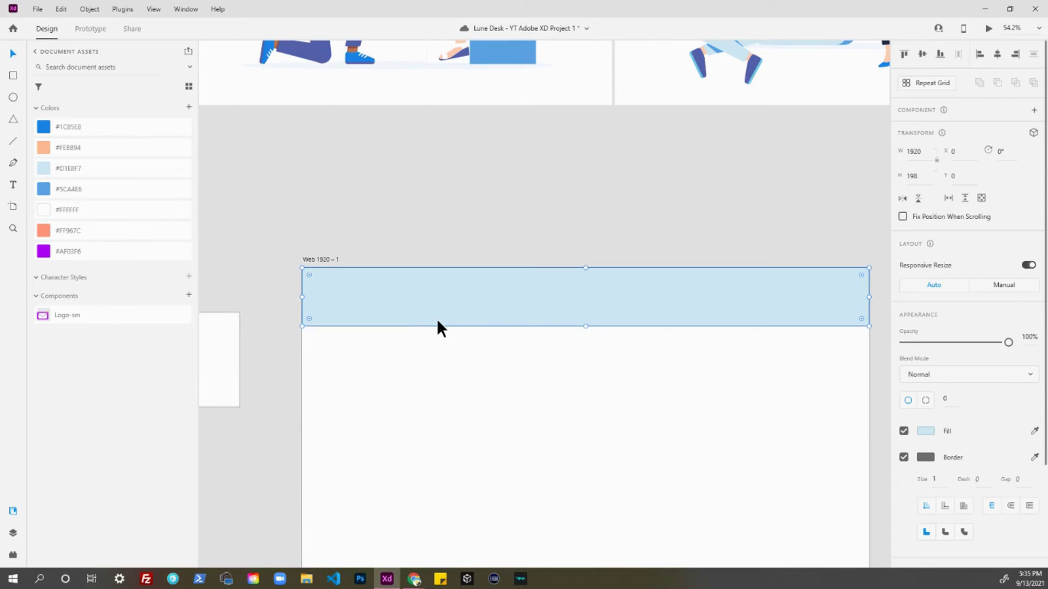
- Send the header rectangle behind the envelope logo and show the artboard's layer order
{"action": "key", "text": "ctrl+v"}
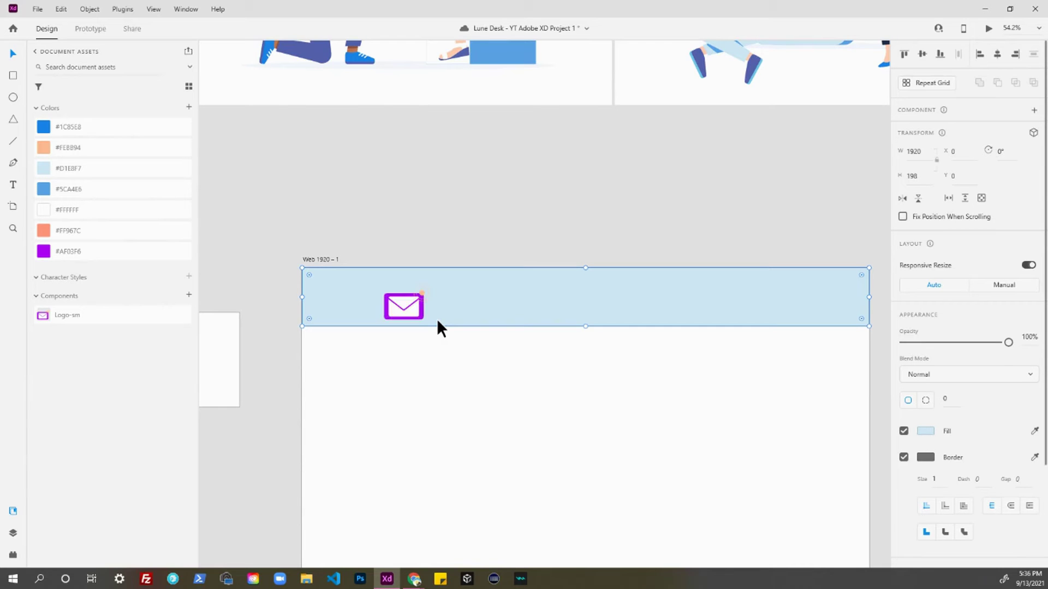
{"action": "key", "text": "ctrl+y"}
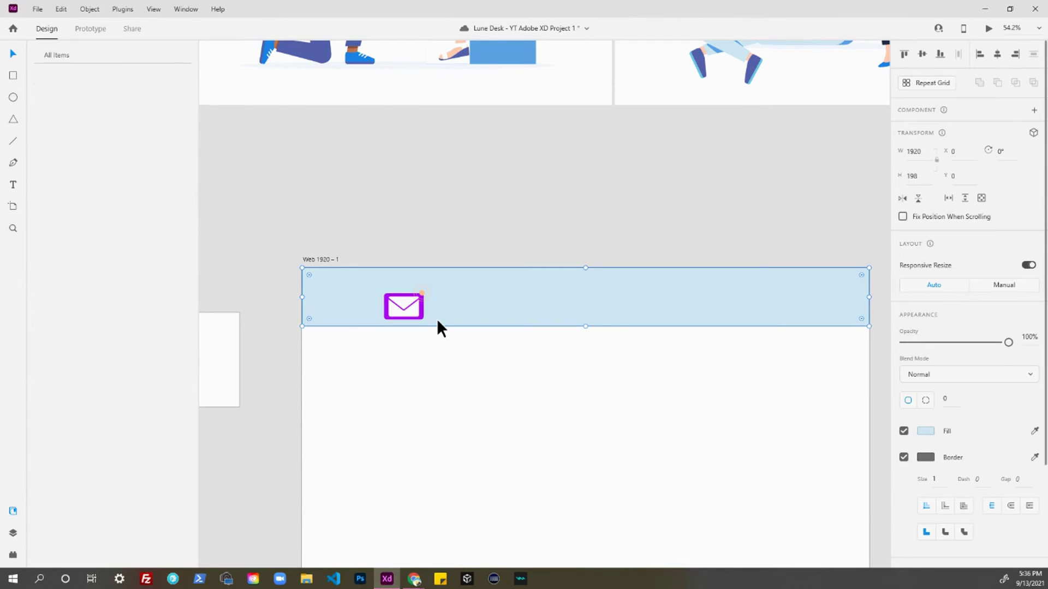
{"action": "key", "text": "ctrl+shift+]"}
{"action": "key", "text": "ctrl+shift+["}
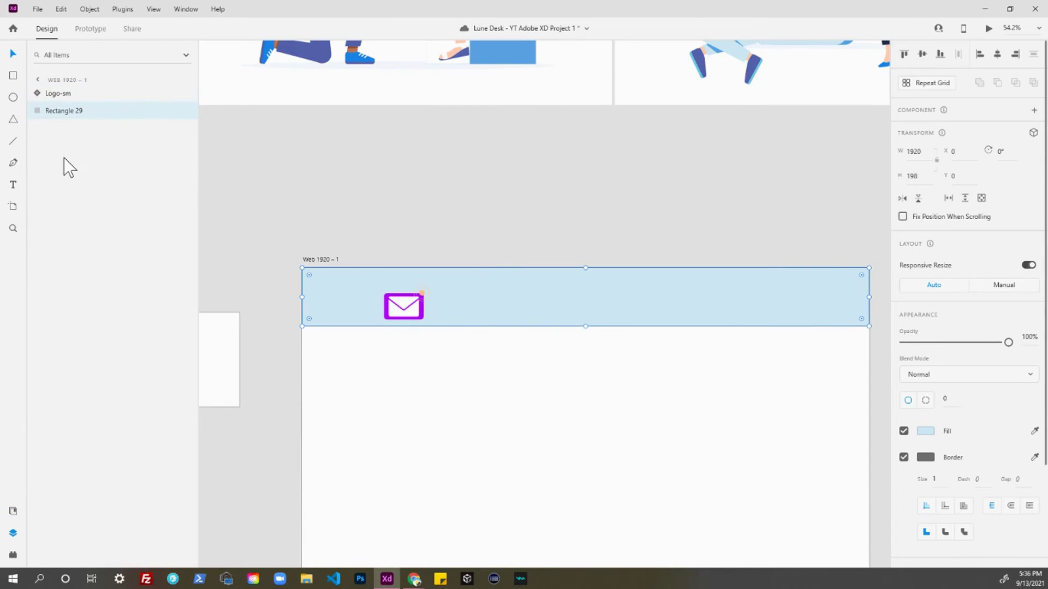
{"action": "key", "text": "ctrl+shift+]"}
{"action": "key", "text": "ctrl+shift+["}
{"action": "left_click", "coordinate": [463, 353]}
{"action": "scroll", "coordinate": [441, 339], "scroll_direction": "up", "scroll_amount": 2}
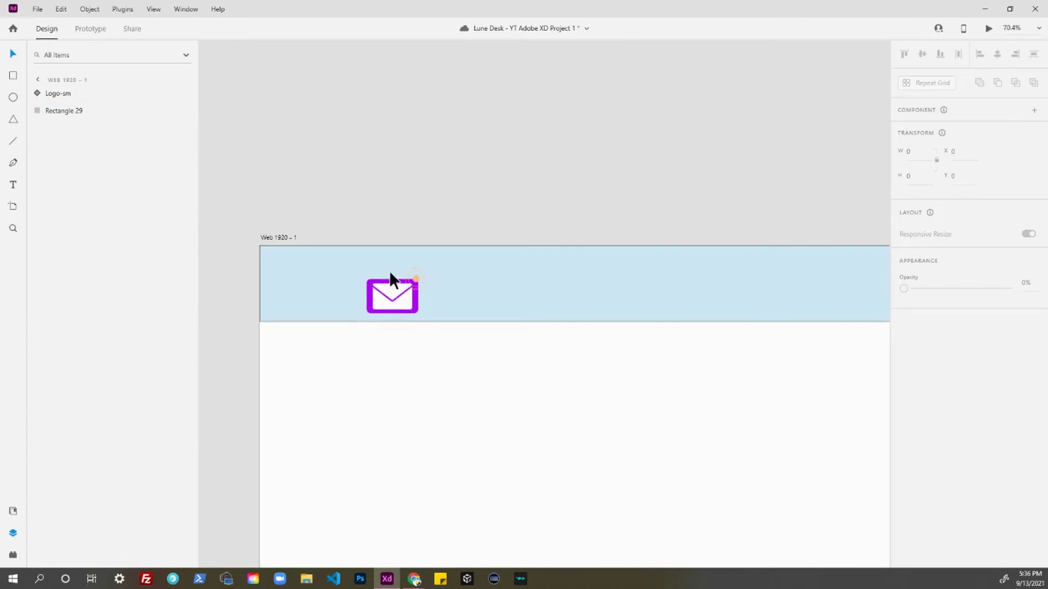
{"action": "scroll", "coordinate": [404, 294], "scroll_direction": "down", "scroll_amount": 2}
{"action": "left_click", "coordinate": [444, 304]}
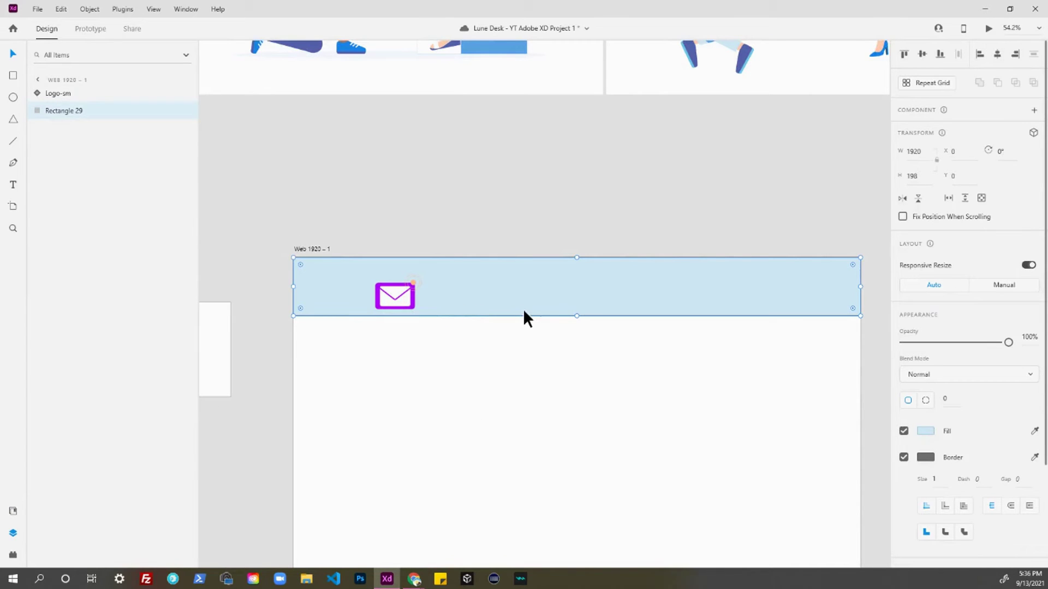
{"action": "left_click", "coordinate": [479, 327]}
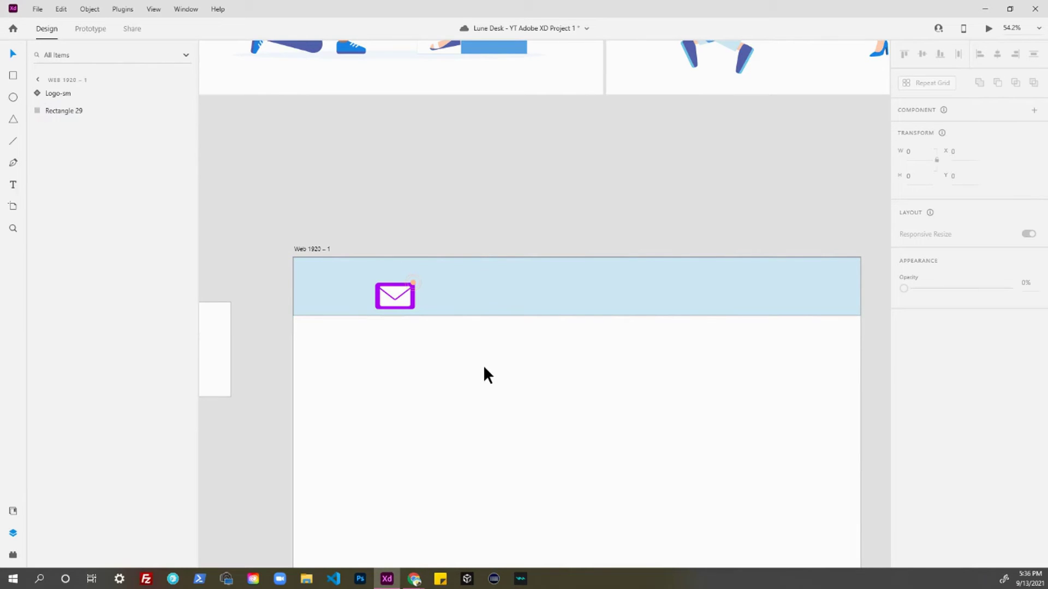
{"action": "scroll", "coordinate": [442, 303], "scroll_direction": "up", "scroll_amount": 2}
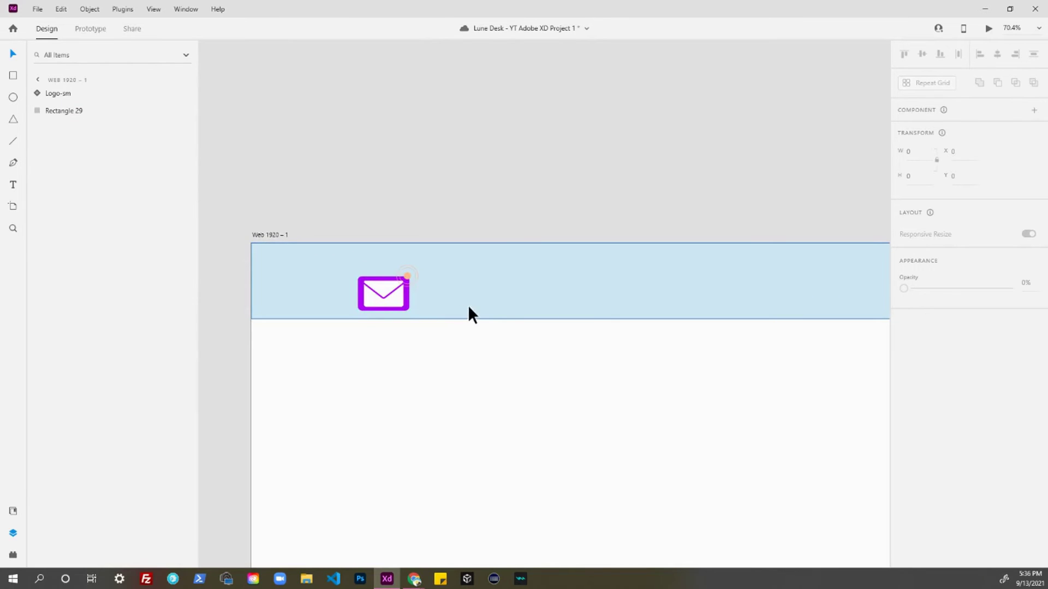
{"action": "key", "text": "space"}
{"action": "left_click_drag", "start_coordinate": [477, 358], "coordinate": [400, 421]}
{"action": "scroll", "coordinate": [348, 404], "scroll_direction": "down", "scroll_amount": 2}
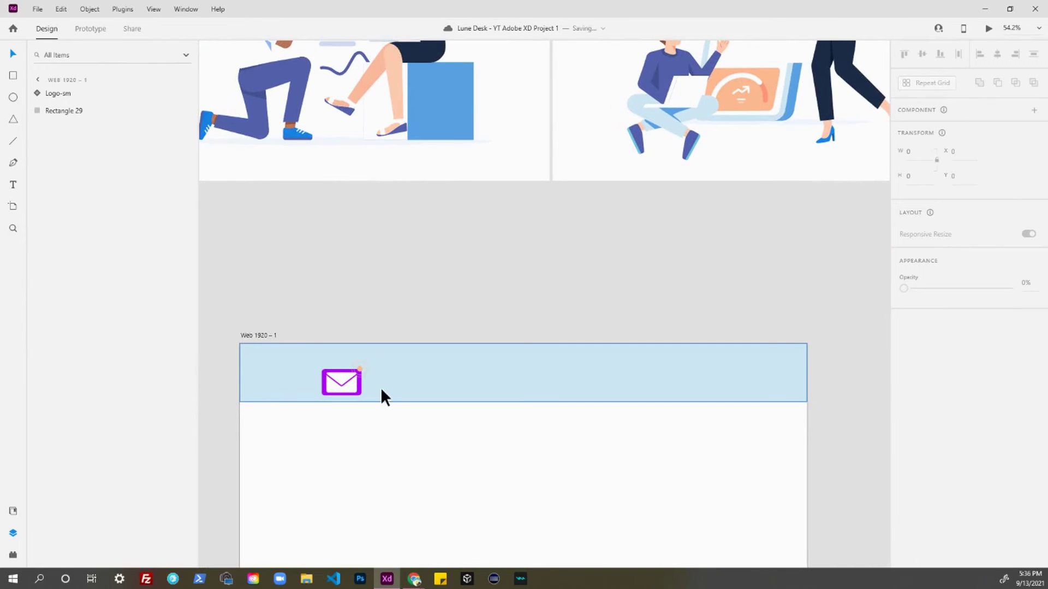
{"action": "key", "text": "space"}
{"action": "left_click_drag", "start_coordinate": [416, 407], "coordinate": [388, 333]}
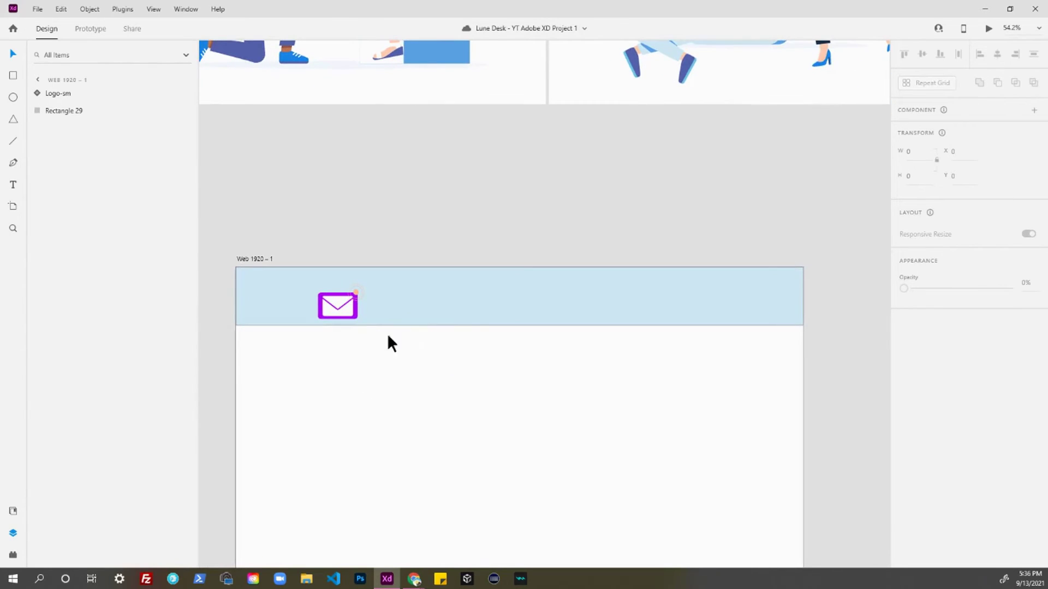
- Turn off the header rectangle's border and shift its light blue fill to a slightly lighter shade
{"action": "left_click", "coordinate": [371, 323]}
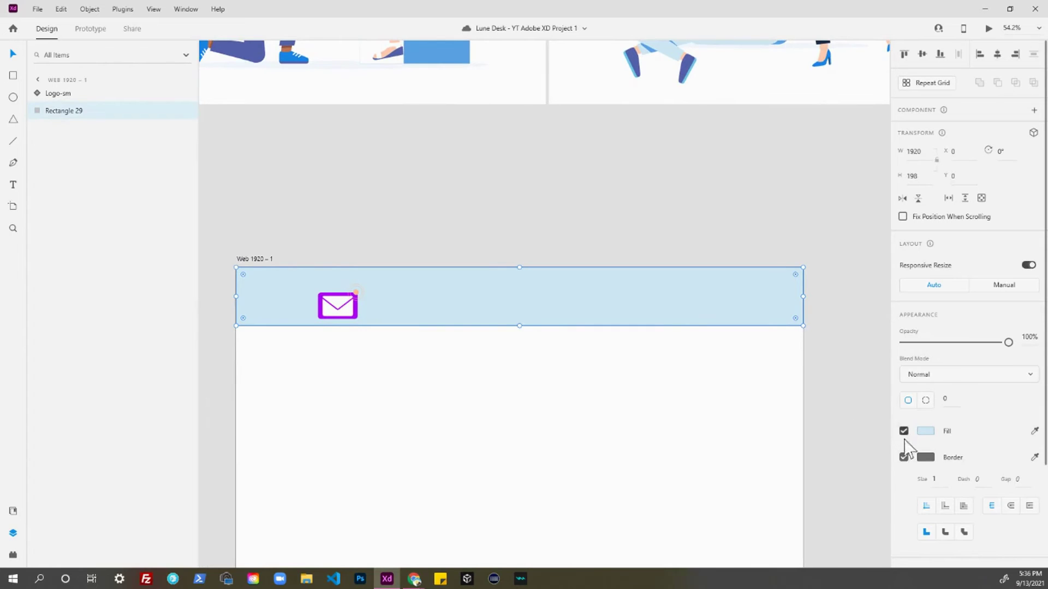
{"action": "left_click", "coordinate": [903, 457]}
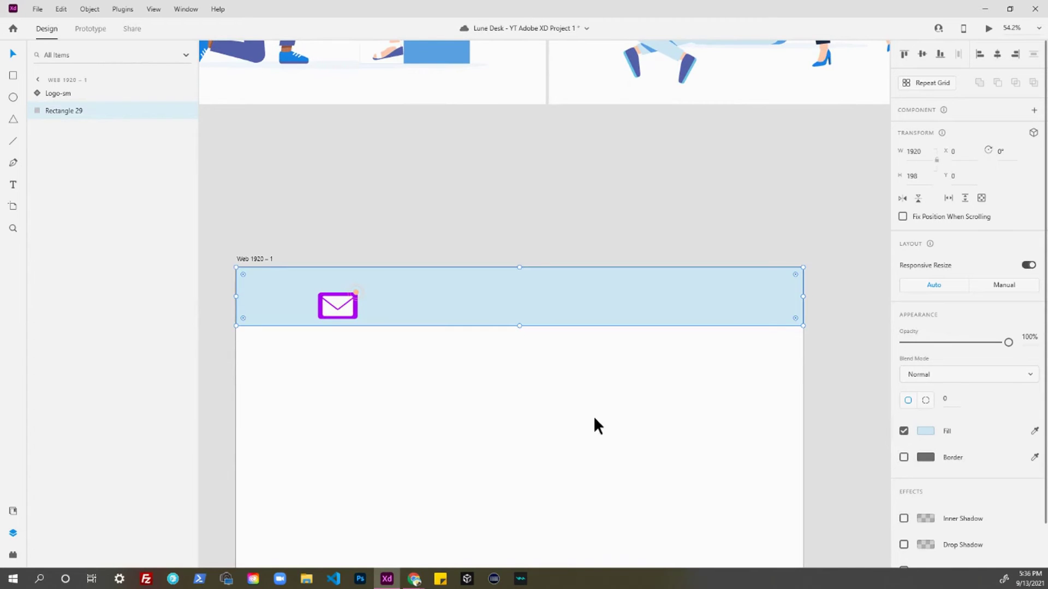
{"action": "left_click", "coordinate": [926, 432]}
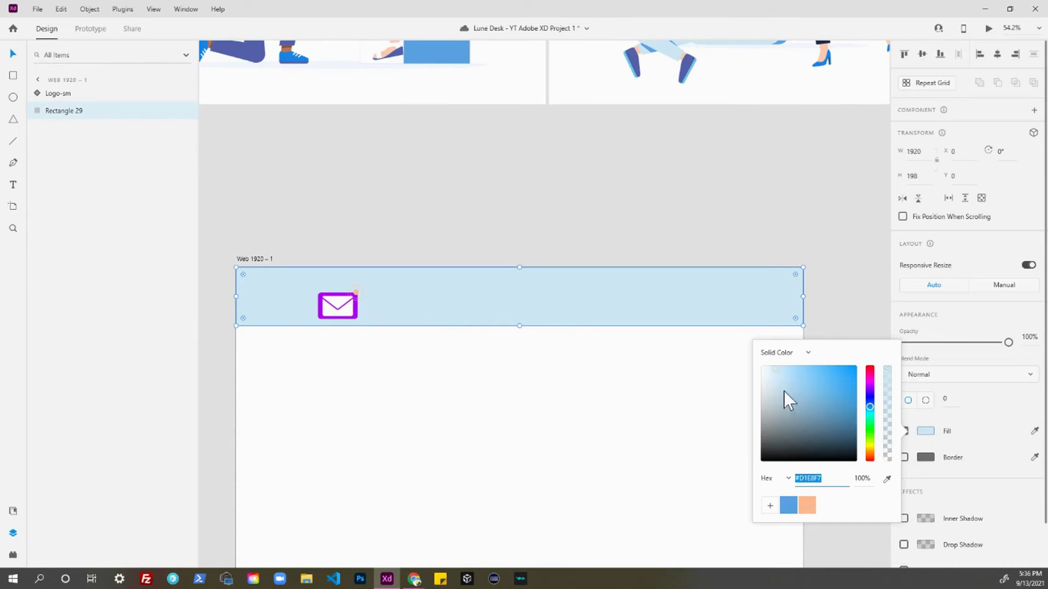
{"action": "left_click_drag", "start_coordinate": [775, 369], "coordinate": [775, 370]}
{"action": "key", "text": "ctrl+shift+y"}
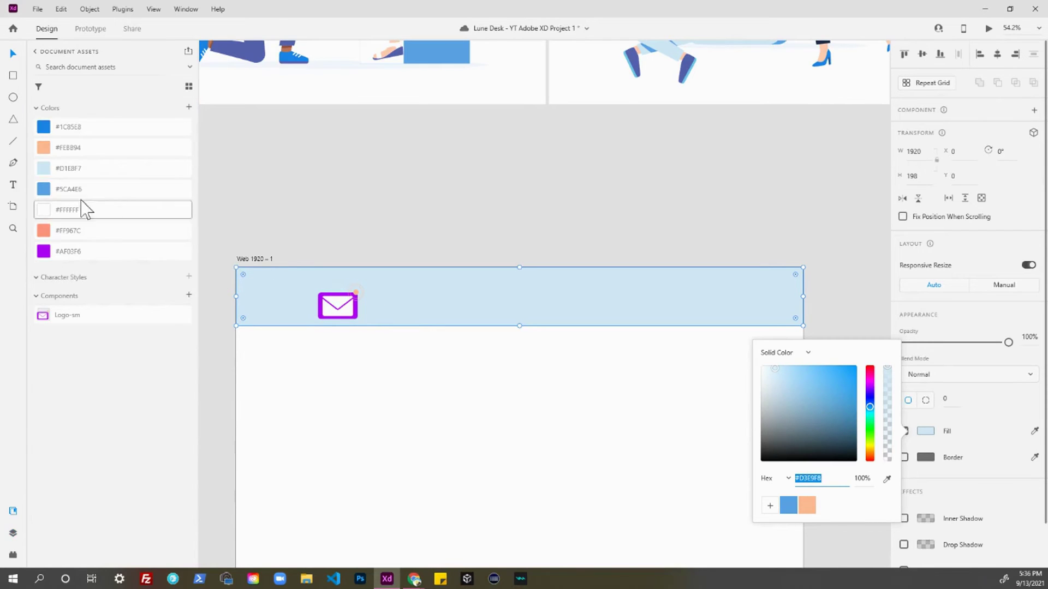
{"action": "left_click", "coordinate": [463, 355]}
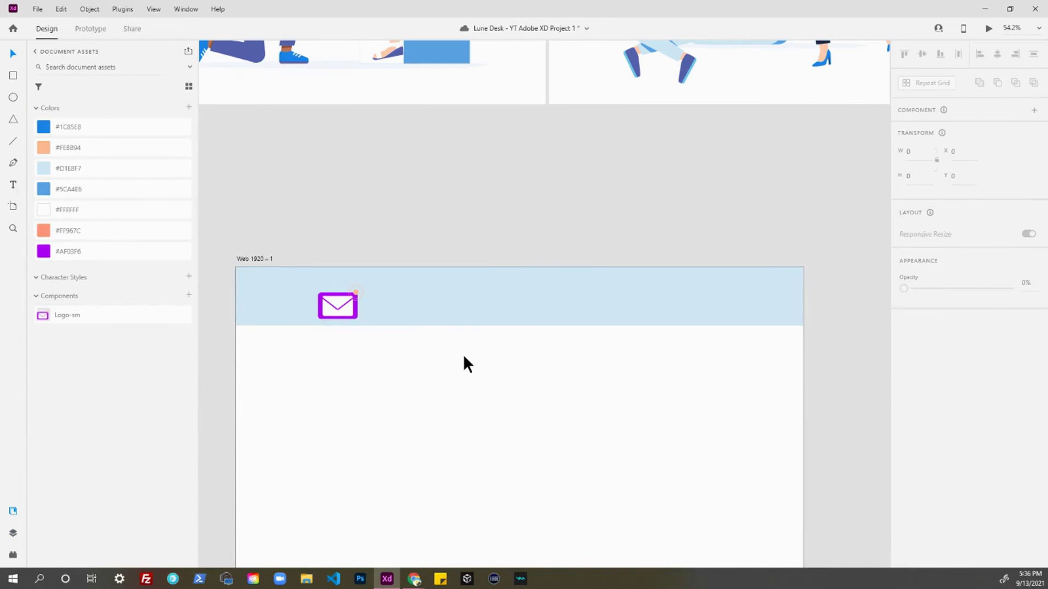
- Add the text "Lune Desk" beside the envelope logo in the header and enlarge it to font size 44
{"action": "key", "text": "t"}
{"action": "left_click", "coordinate": [380, 309]}
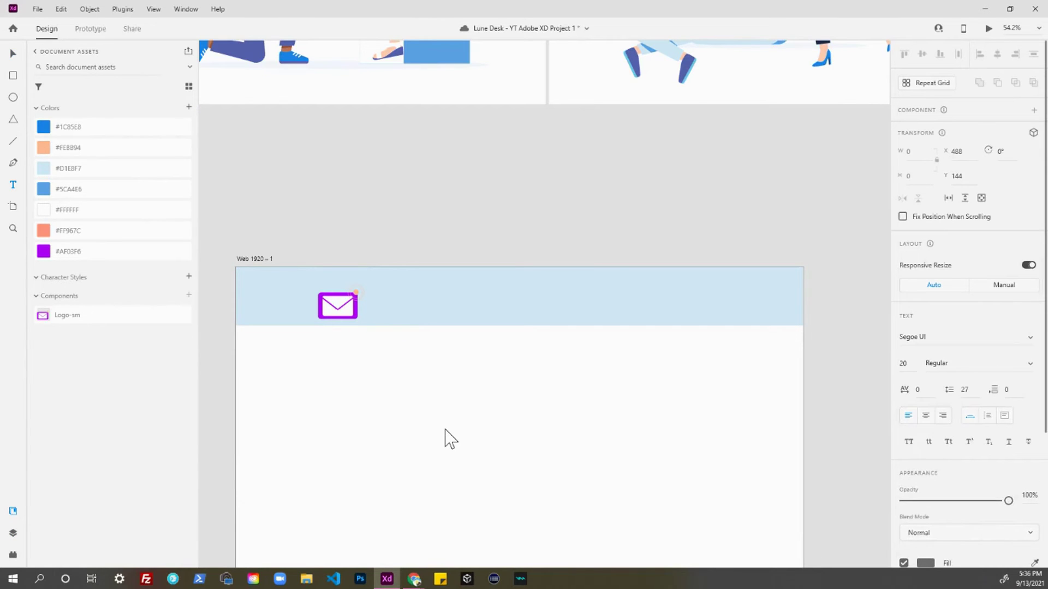
{"action": "type", "text": "Lune Desk"}
{"action": "key", "text": "Escape"}
{"action": "scroll", "coordinate": [386, 330], "scroll_direction": "up", "scroll_amount": 2}
{"action": "left_click_drag", "start_coordinate": [396, 304], "coordinate": [395, 321]}
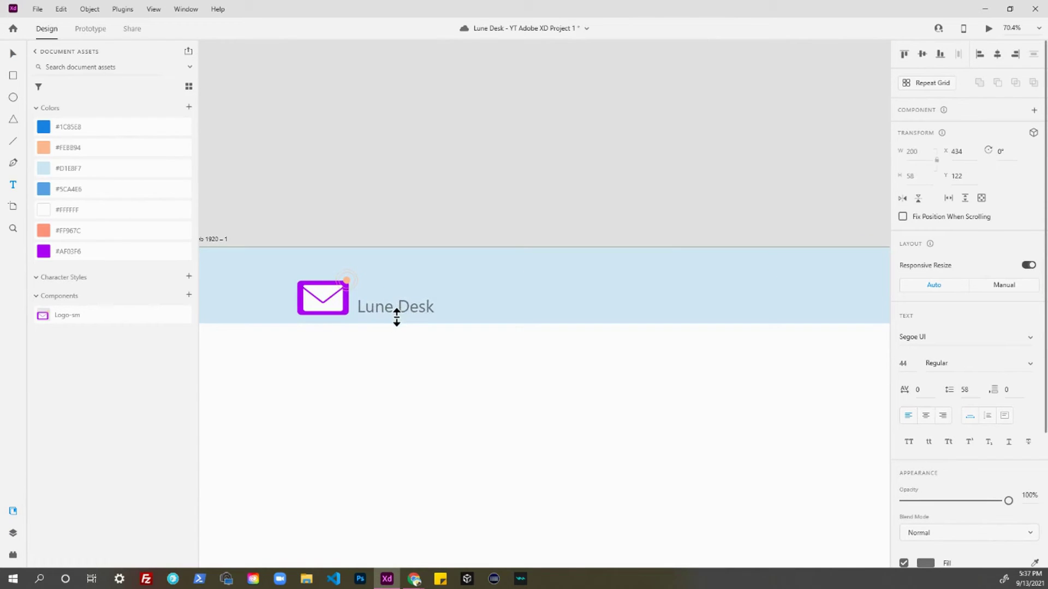
{"action": "left_click", "coordinate": [380, 375]}
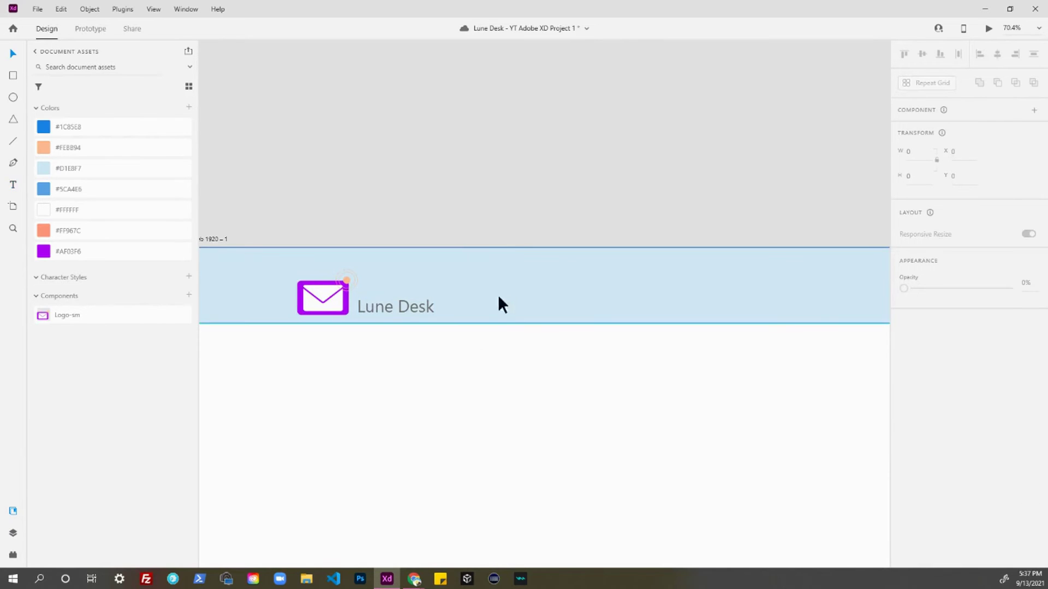
- Place a horizontal guide at the envelope logo's bottom edge and align the "Lune Desk" text to it at X 435, Y 118
{"action": "left_click_drag", "start_coordinate": [484, 245], "coordinate": [484, 315]}
{"action": "left_click", "coordinate": [403, 375]}
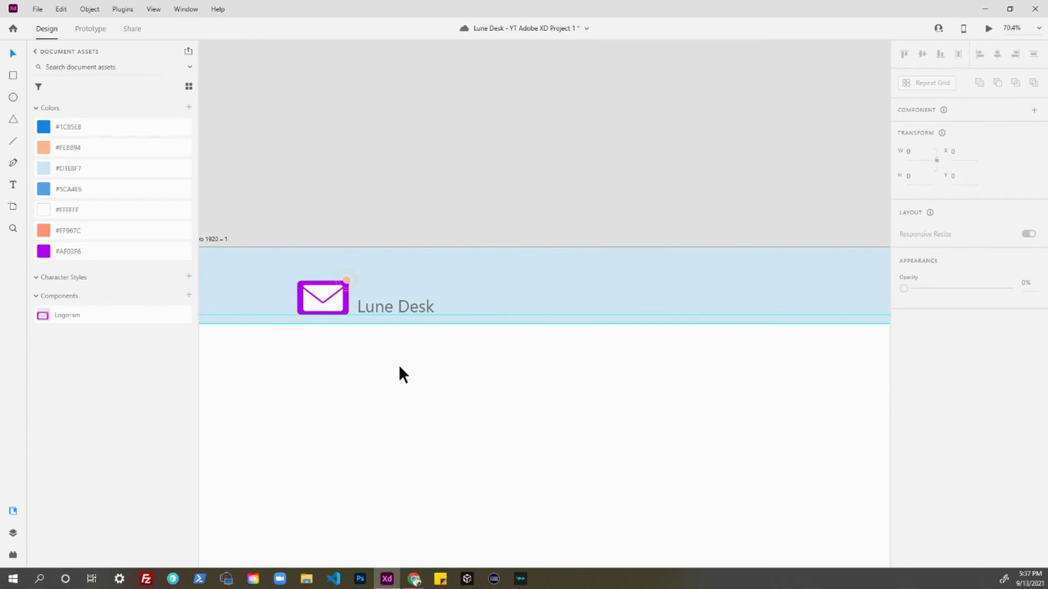
{"action": "left_click", "coordinate": [387, 310]}
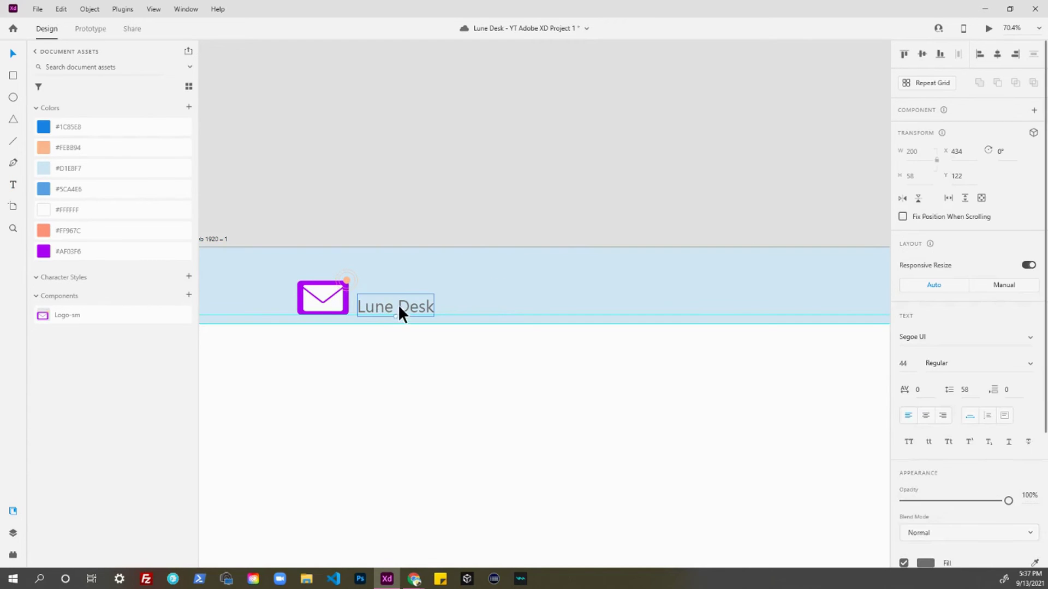
{"action": "scroll", "coordinate": [378, 349], "scroll_direction": "up", "scroll_amount": 2}
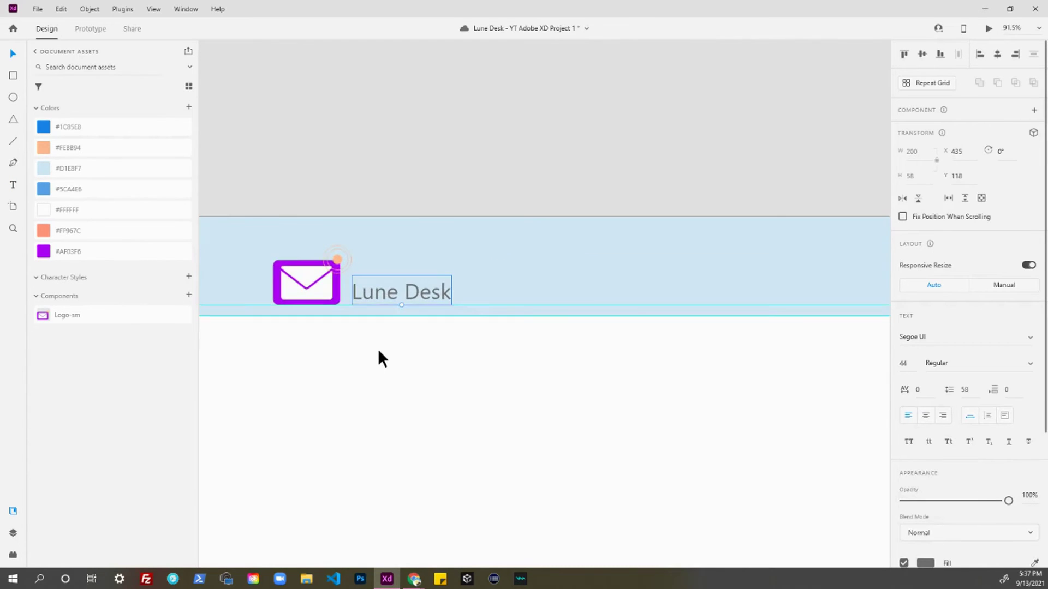
{"action": "scroll", "coordinate": [455, 299], "scroll_direction": "up", "scroll_amount": 2}
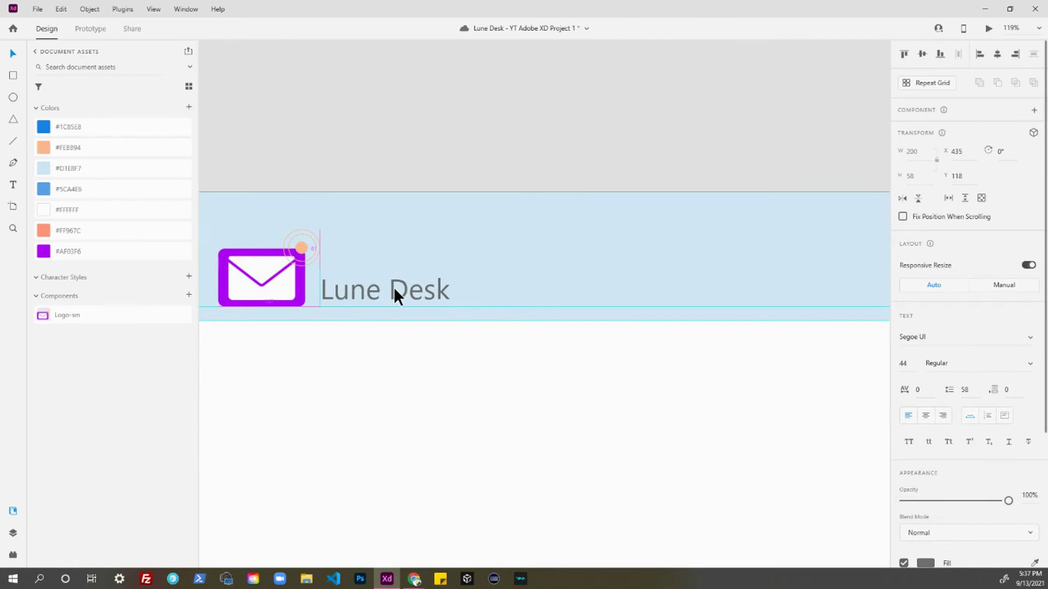
{"action": "mouse_move", "coordinate": [366, 284]}
{"action": "left_mouse_down"}
{"action": "mouse_move", "coordinate": [385, 282]}
{"action": "mouse_move", "coordinate": [366, 283]}
{"action": "left_mouse_up"}
{"action": "scroll", "coordinate": [310, 374], "scroll_direction": "down", "scroll_amount": 1}
{"action": "scroll", "coordinate": [338, 387], "scroll_direction": "down", "scroll_amount": 3}
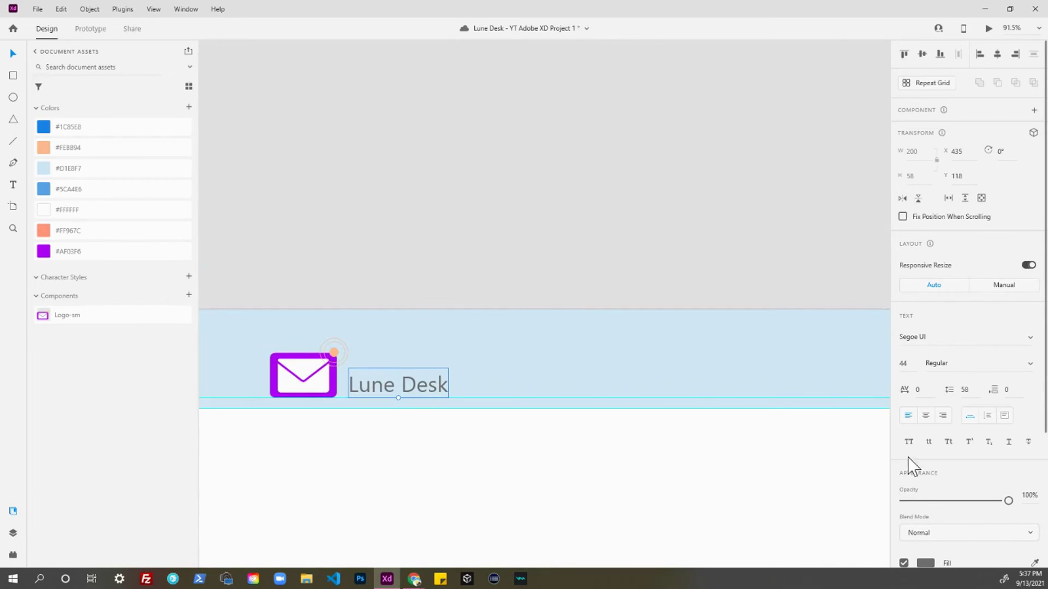
- Try different fonts on the "Lune Desk" text and set it to Muthiara -Demo Version-
{"action": "left_click", "coordinate": [970, 337]}
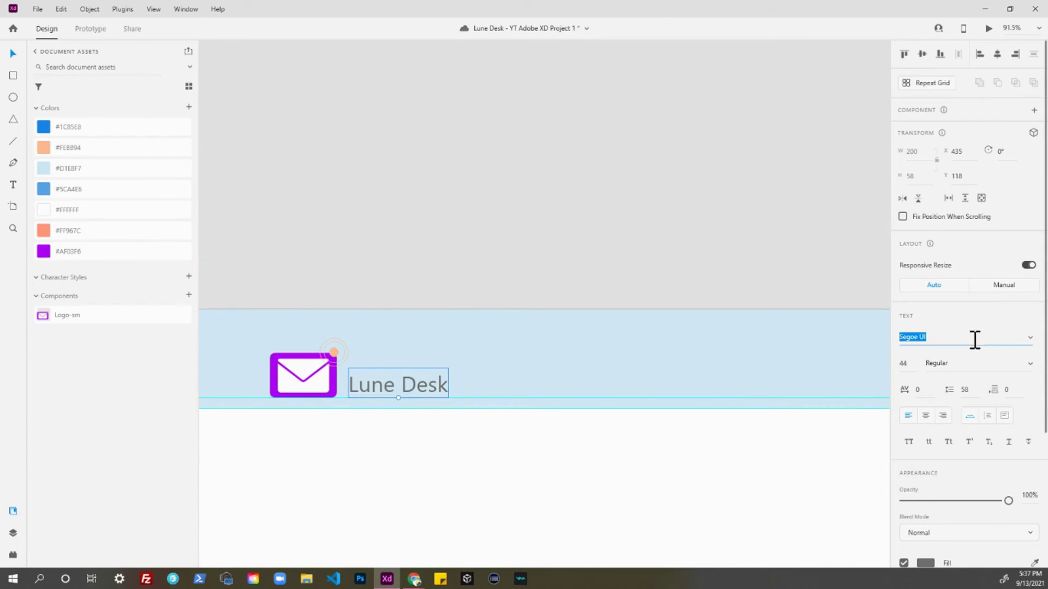
{"action": "key", "text": "Up"}
{"action": "key", "text": "Up"}
{"action": "key", "text": "Up"}
{"action": "key", "text": "Up"}
{"action": "key", "text": "Up"}
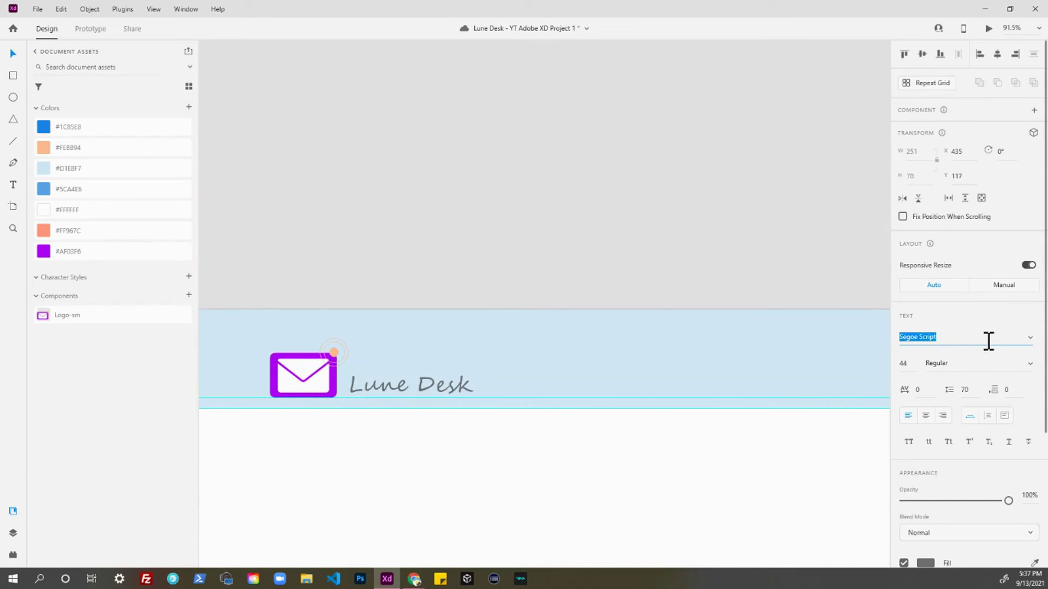
{"action": "key", "text": "Down"}
{"action": "key", "text": "Up"}
{"action": "key", "text": "Up"}
{"action": "key", "text": "Up"}
{"action": "key", "text": "Up"}
{"action": "key", "text": "Up"}
{"action": "key", "text": "Up"}
{"action": "key", "text": "Up"}
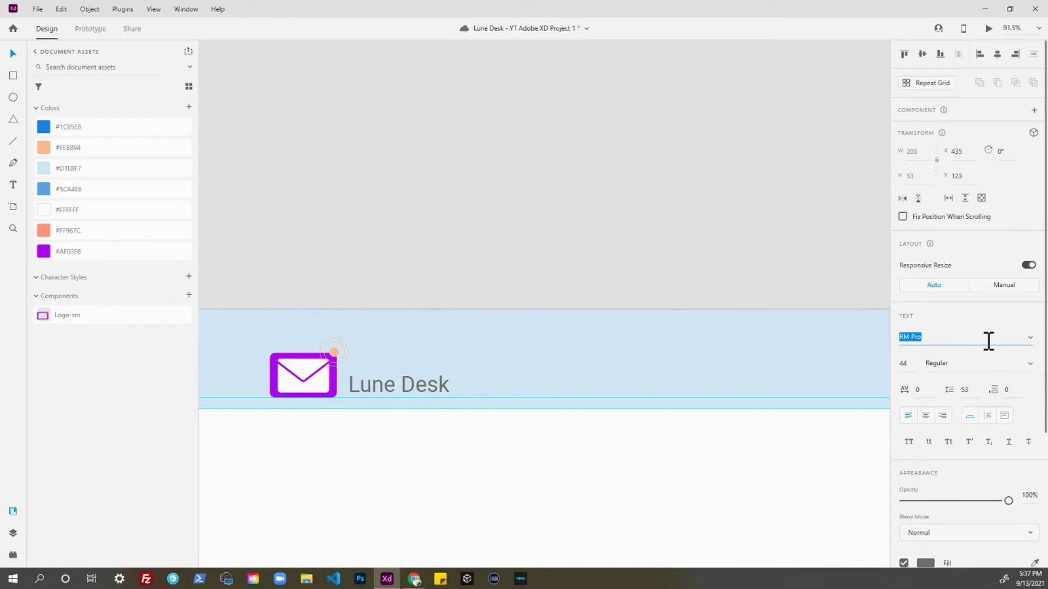
{"action": "key", "text": "Up"}
{"action": "key", "text": "Up"}
{"action": "key", "text": "Up"}
{"action": "key", "text": "Up"}
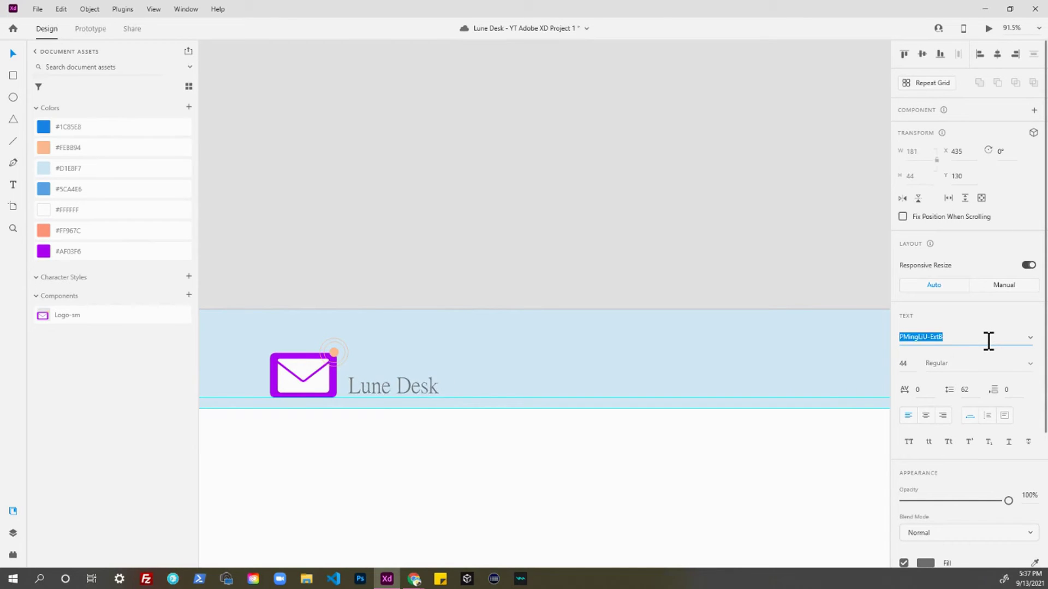
{"action": "key", "text": "Up"}
{"action": "key", "text": "Up"}
{"action": "key", "text": "Up"}
{"action": "key", "text": "Up"}
{"action": "key", "text": "Up"}
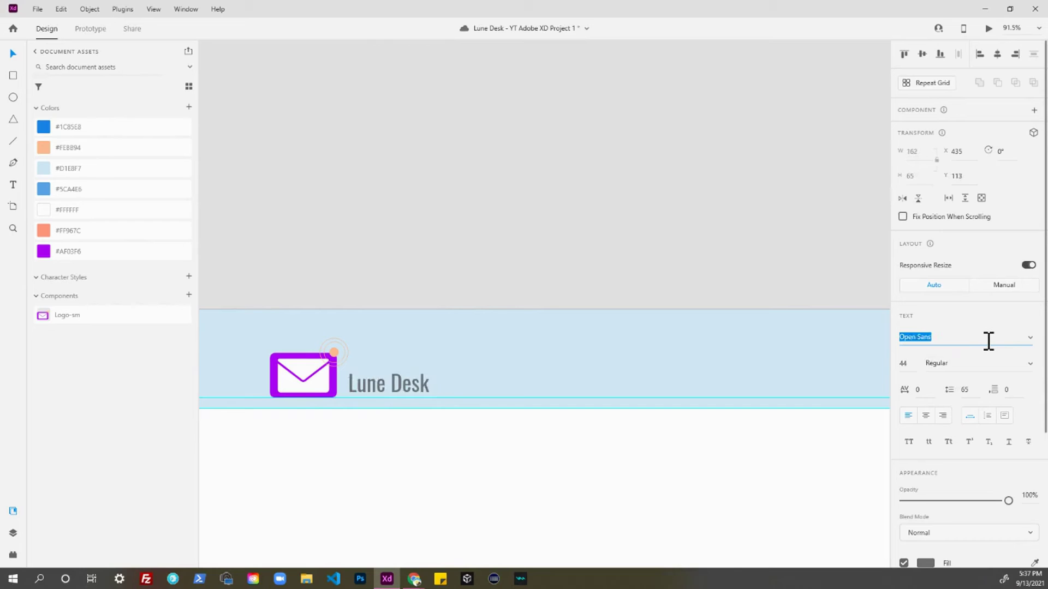
{"action": "key", "text": "Up"}
{"action": "key", "text": "Up"}
{"action": "key", "text": "Up"}
{"action": "key", "text": "Up"}
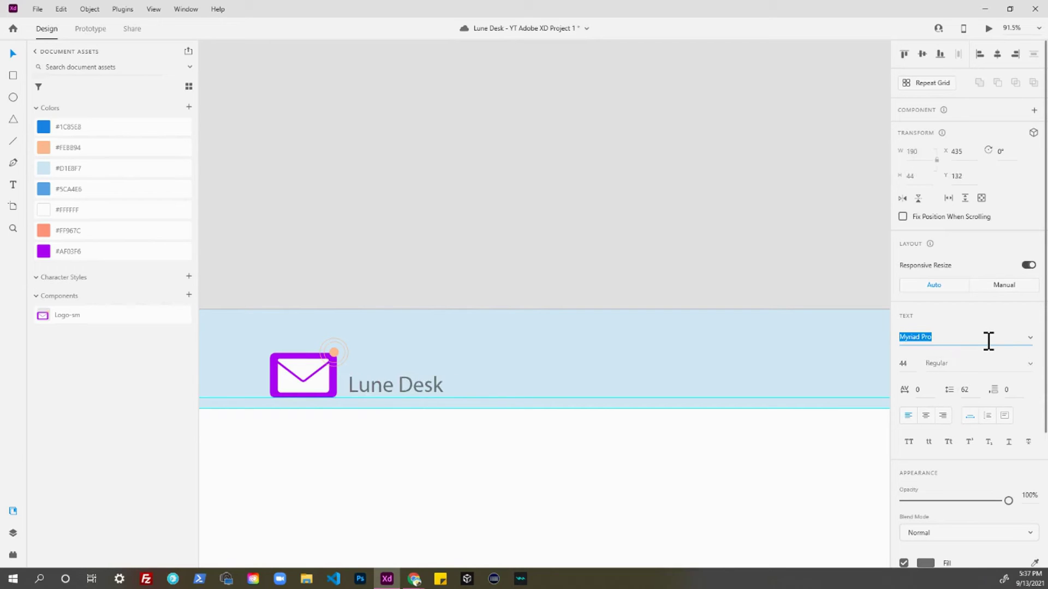
{"action": "key", "text": "Up"}
{"action": "key", "text": "Up"}
{"action": "key", "text": "Up"}
{"action": "key", "text": "Up"}
{"action": "key", "text": "Down"}
{"action": "key", "text": "Down"}
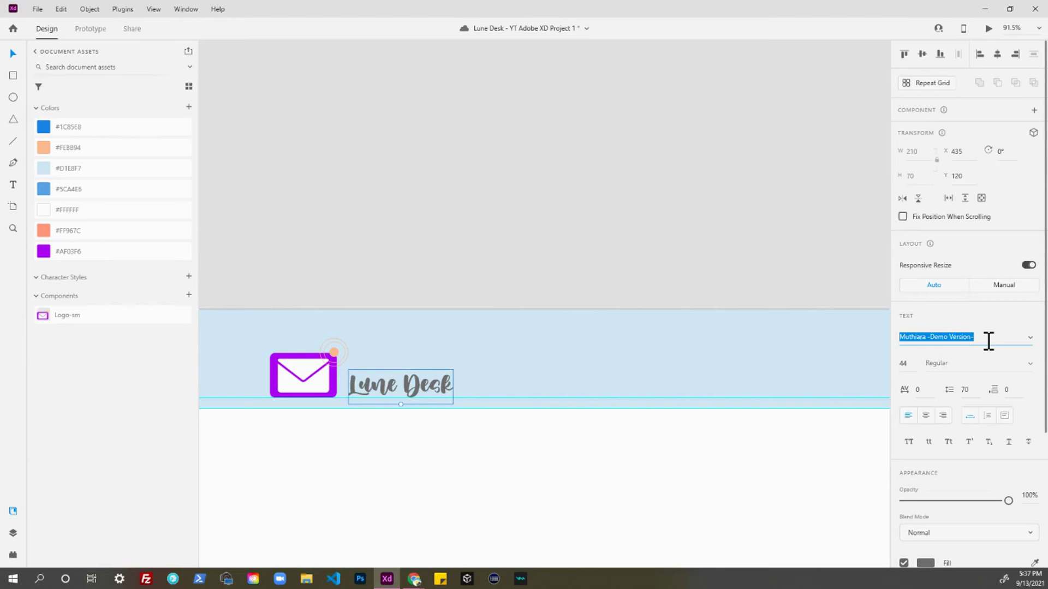
{"action": "left_click", "coordinate": [385, 481]}
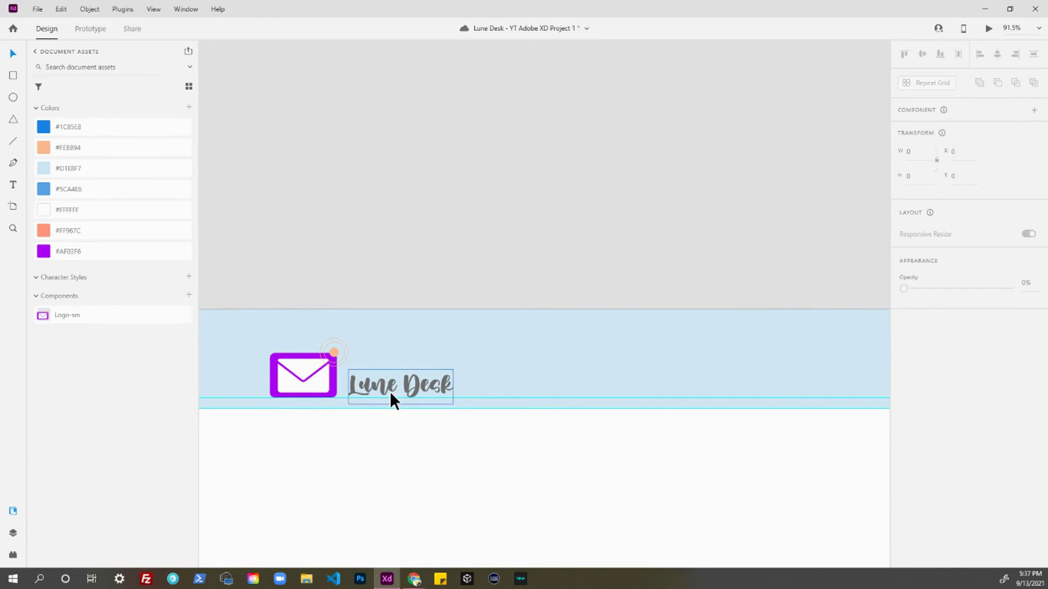
{"action": "scroll", "coordinate": [390, 392], "scroll_direction": "down", "scroll_amount": 2}
{"action": "scroll", "coordinate": [413, 440], "scroll_direction": "down", "scroll_amount": 2}
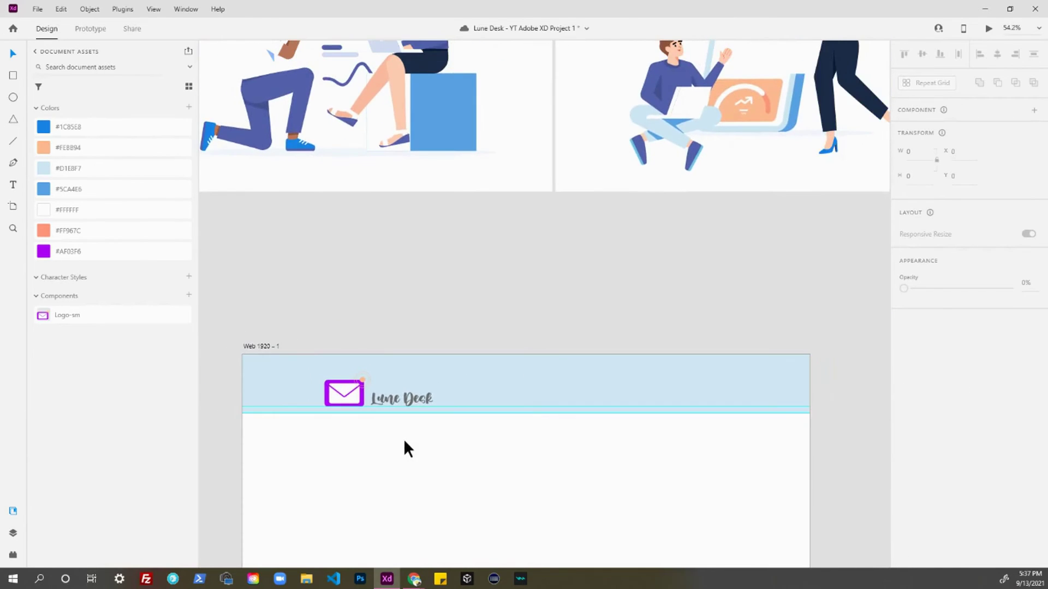
- Examine the "Lune Desk" brand-name text beside the envelope logo at different magnifications
{"action": "scroll", "coordinate": [452, 442], "scroll_direction": "up", "scroll_amount": 2}
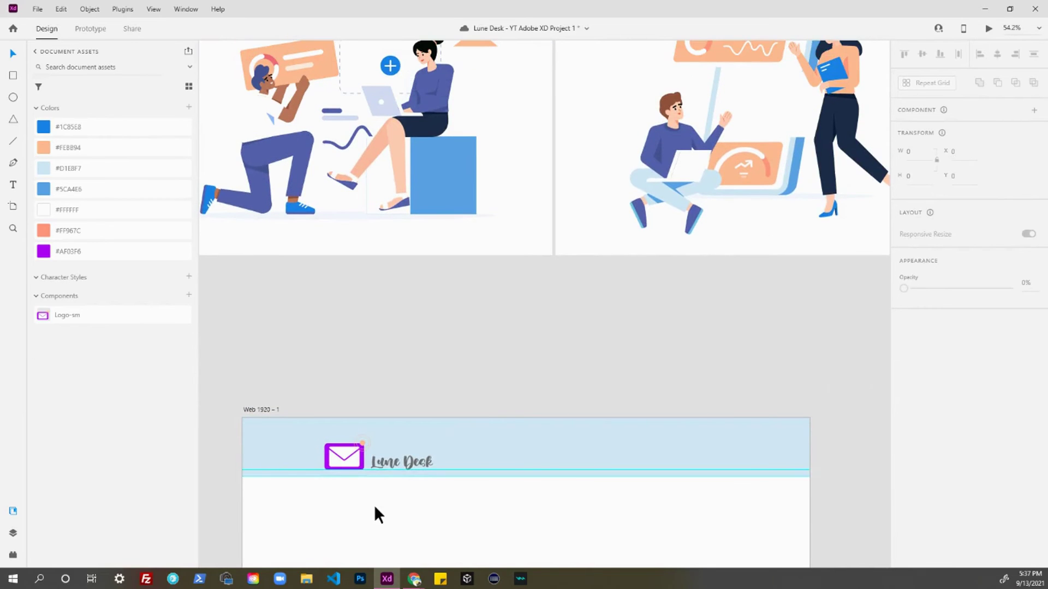
{"action": "scroll", "coordinate": [382, 510], "scroll_direction": "up", "scroll_amount": 1}
{"action": "scroll", "coordinate": [429, 530], "scroll_direction": "up", "scroll_amount": 2}
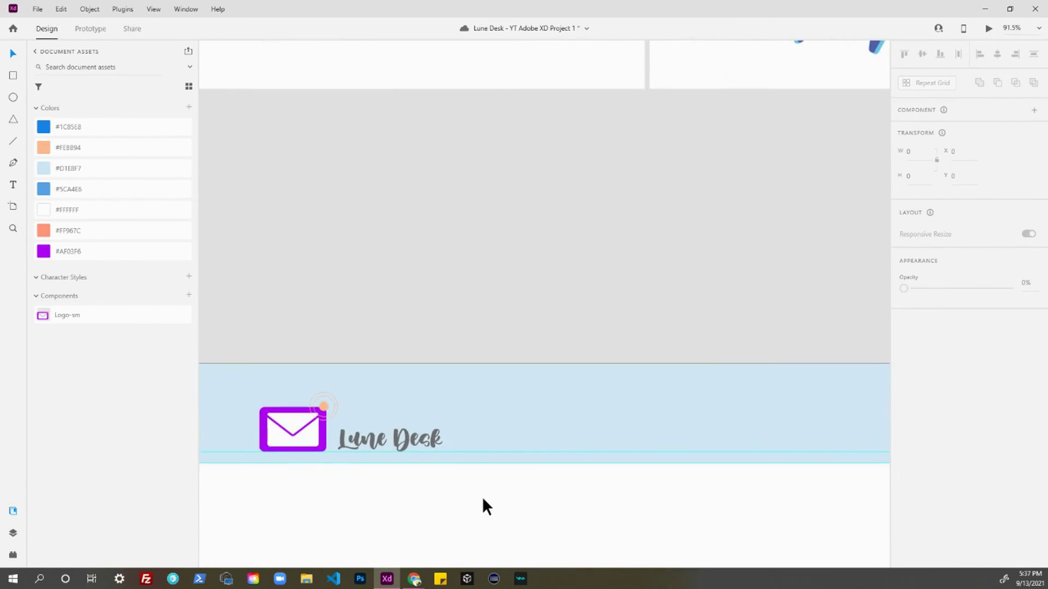
{"action": "scroll", "coordinate": [483, 498], "scroll_direction": "down", "scroll_amount": 2}
{"action": "left_click_drag", "start_coordinate": [504, 516], "coordinate": [473, 494]}
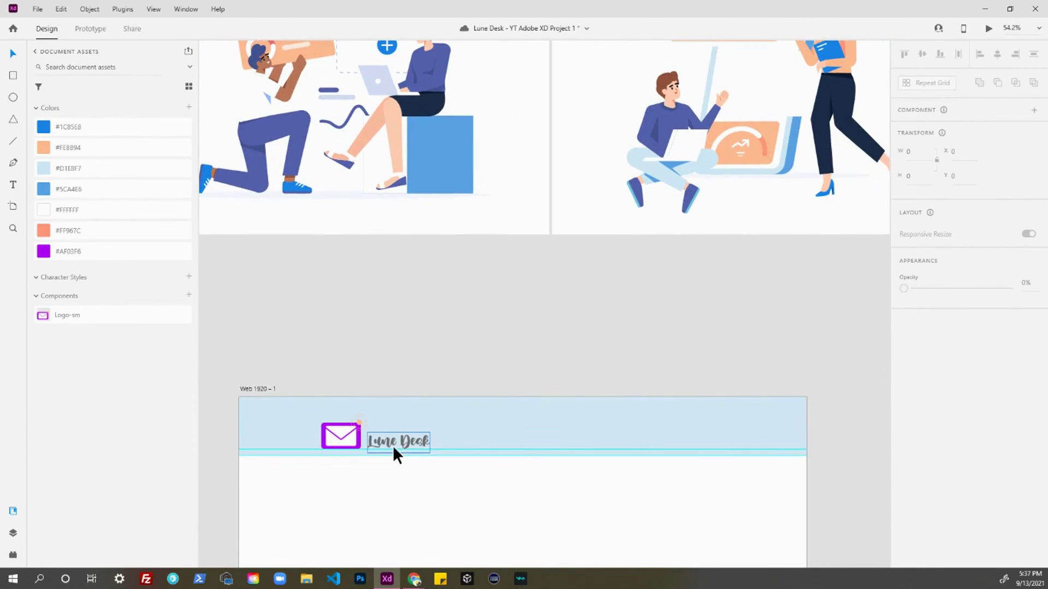
{"action": "left_click", "coordinate": [394, 447]}
{"action": "scroll", "coordinate": [382, 442], "scroll_direction": "up", "scroll_amount": 2}
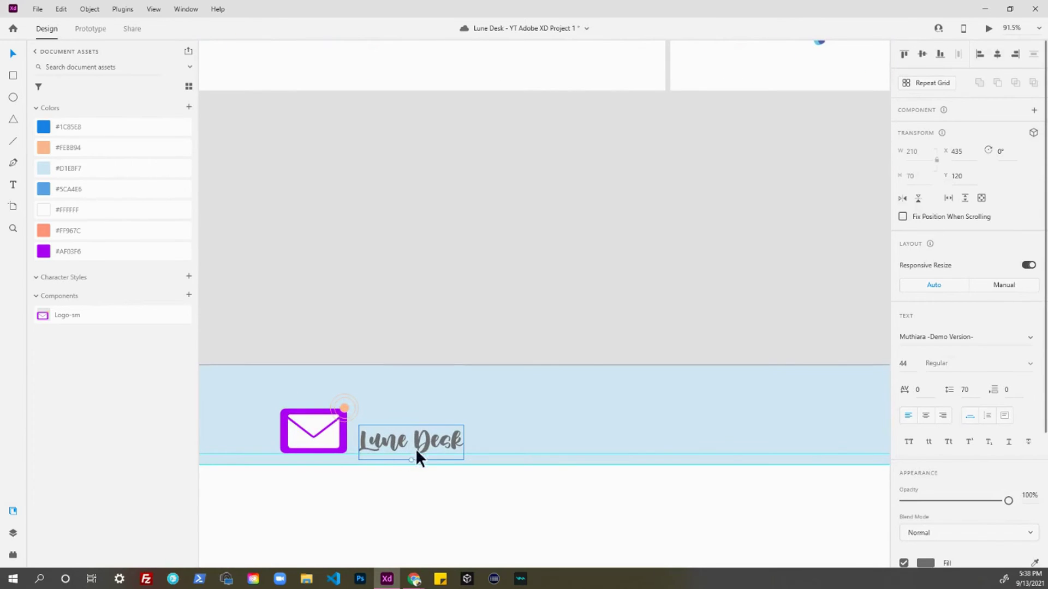
{"action": "left_click", "coordinate": [528, 416]}
{"action": "scroll", "coordinate": [511, 502], "scroll_direction": "down", "scroll_amount": 2}
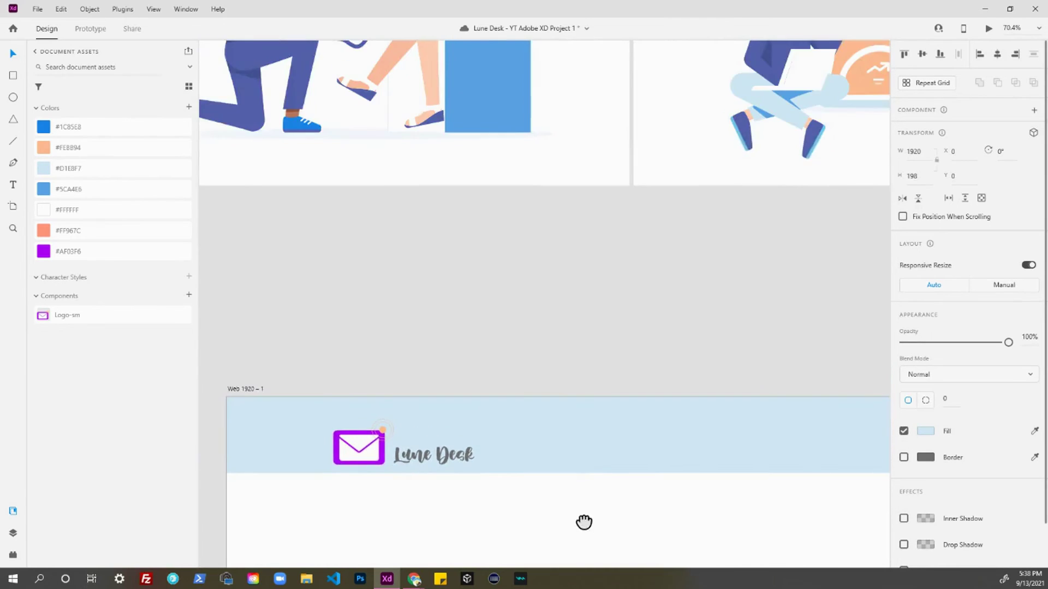
- Add the text "Home" in the header to the right of the brand name, at about X 998, Y 100
{"action": "left_click_drag", "start_coordinate": [480, 470], "coordinate": [431, 449]}
{"action": "key", "text": "t"}
{"action": "left_click", "coordinate": [452, 434]}
{"action": "type", "text": "Home"}
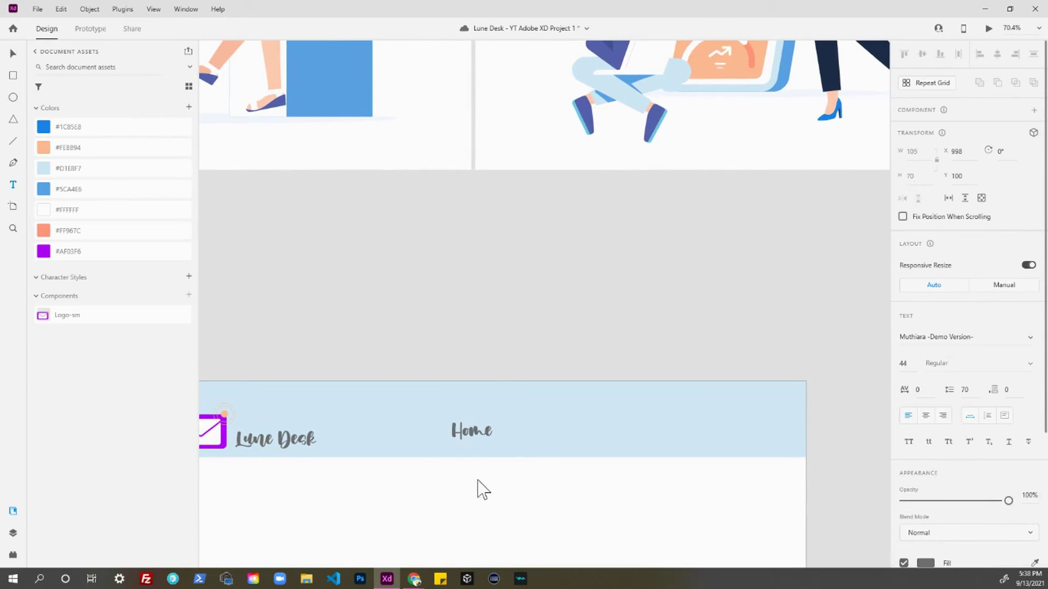
{"action": "key", "text": "Escape"}
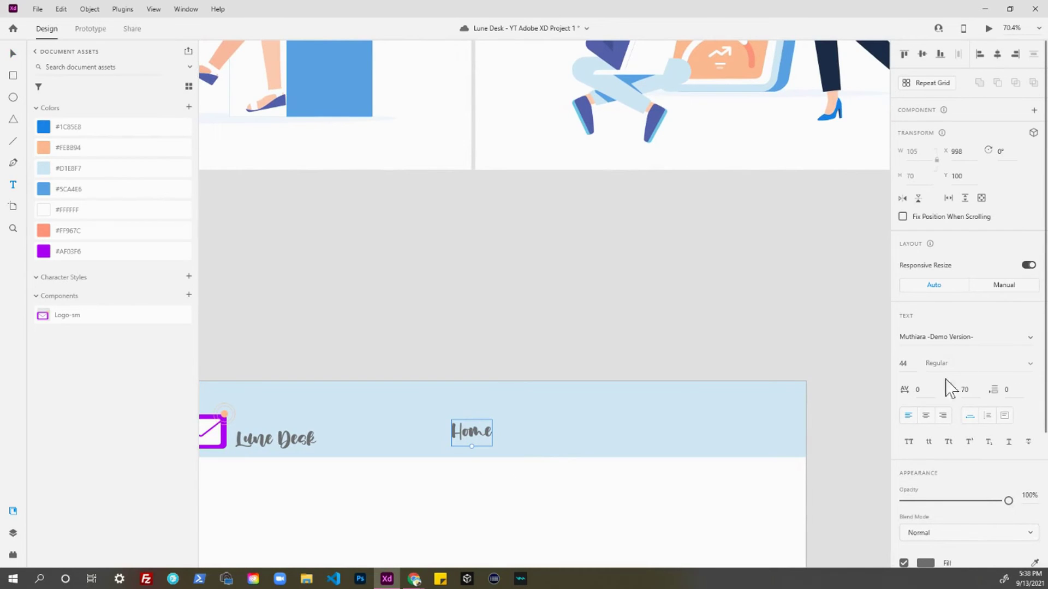
- Set the font of the "Home" text to Open Sans
{"action": "left_click", "coordinate": [952, 336]}
{"action": "type", "text": "Open Sans"}
{"action": "key", "text": "Return"}
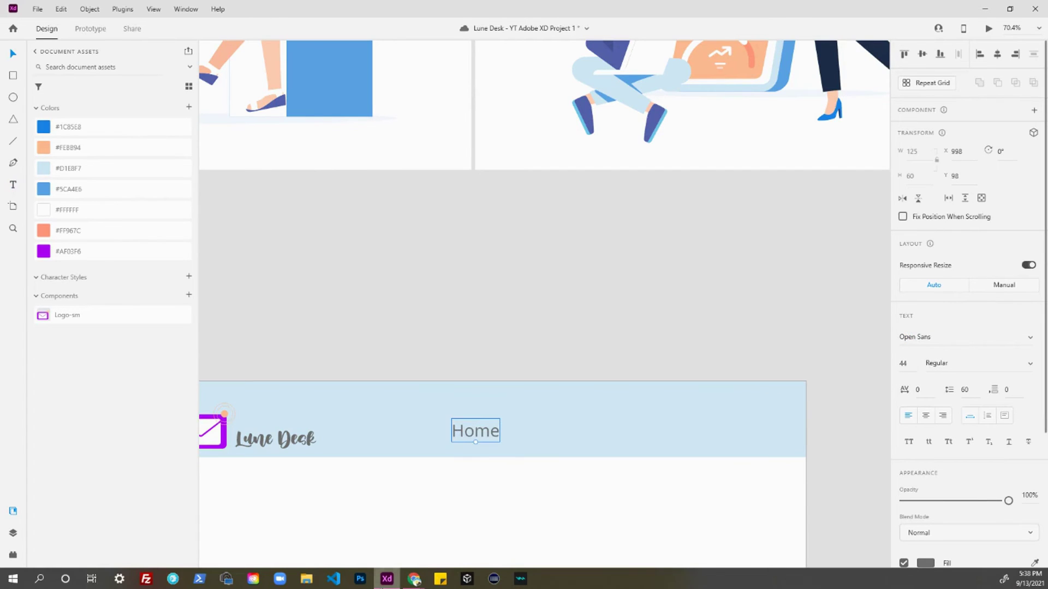
{"action": "left_click", "coordinate": [467, 491]}
{"action": "left_click", "coordinate": [942, 340]}
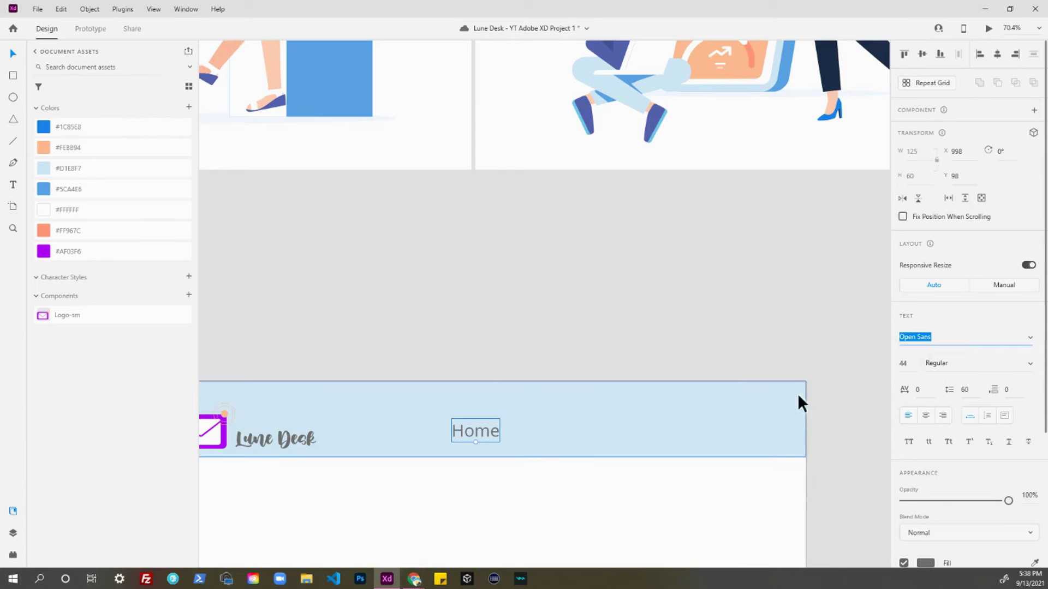
{"action": "left_click", "coordinate": [498, 476]}
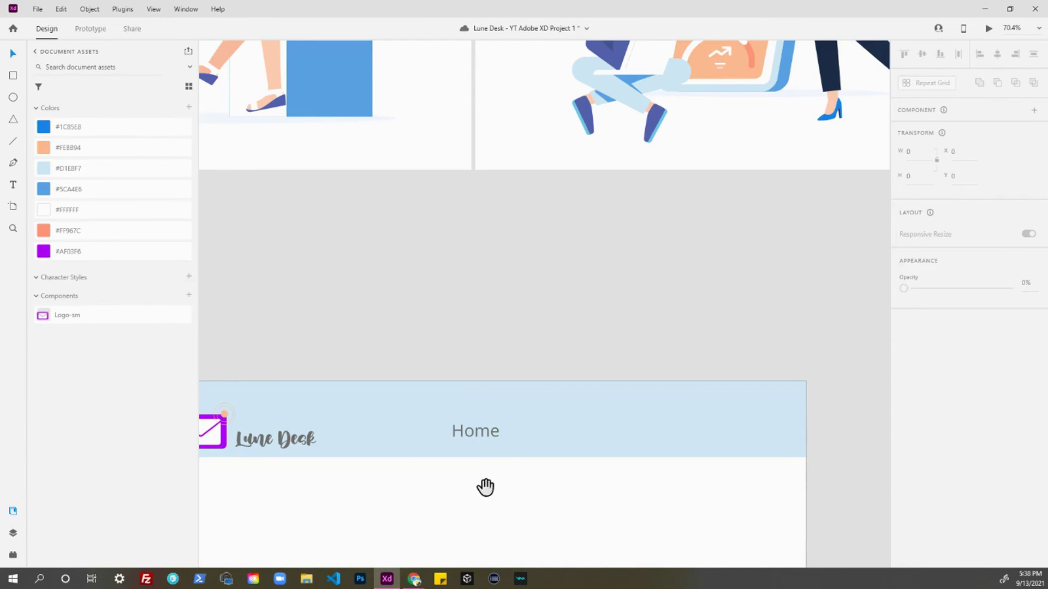
- Move the "Home" text to X 960, Y 117, near the level of the brand name
{"action": "left_click", "coordinate": [488, 435]}
{"action": "left_click_drag", "start_coordinate": [503, 507], "coordinate": [526, 461]}
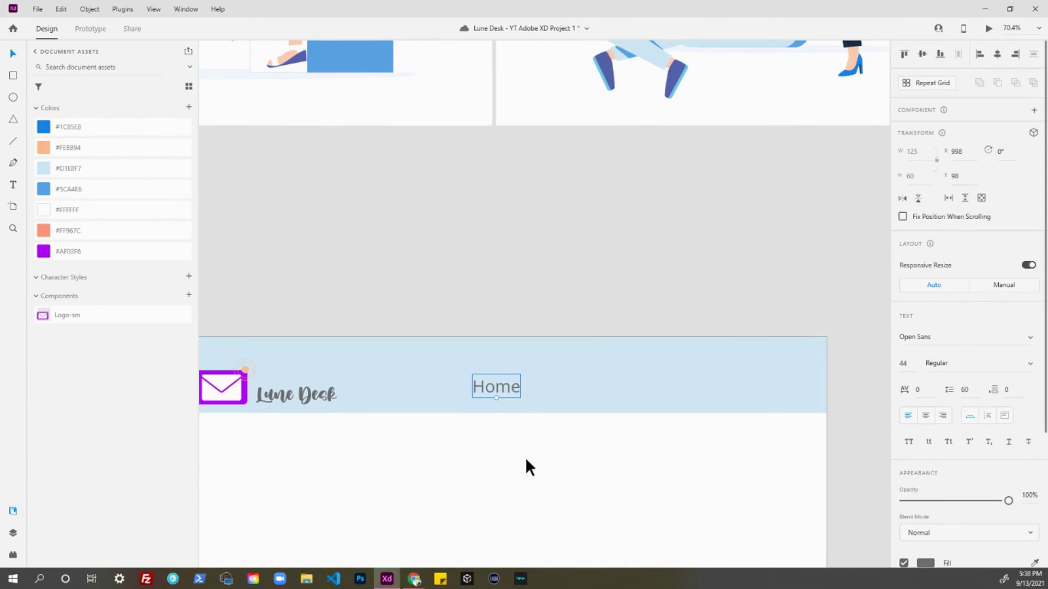
{"action": "left_click_drag", "start_coordinate": [501, 388], "coordinate": [489, 396]}
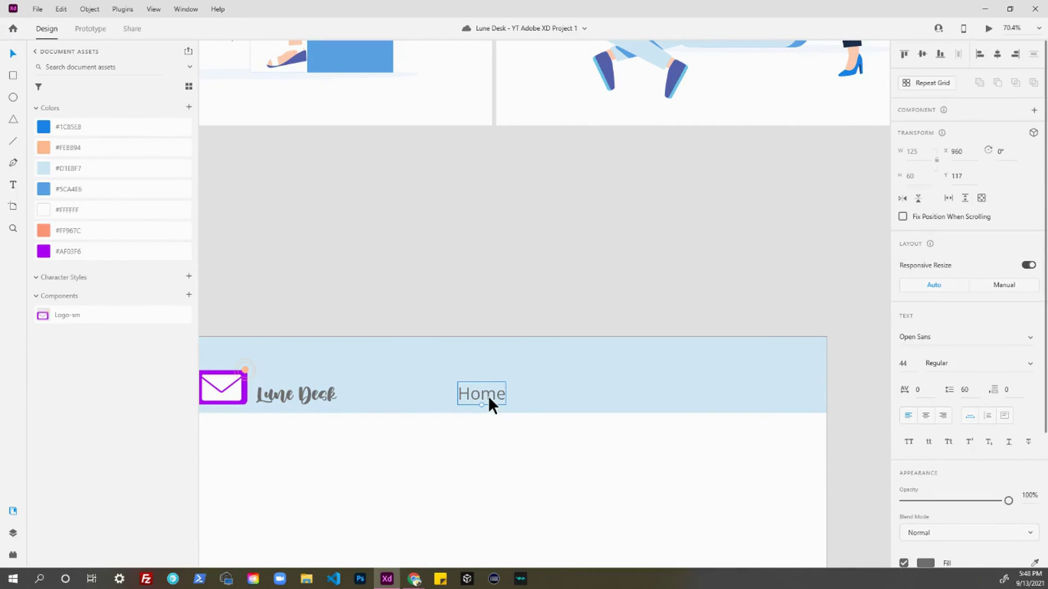
- Turn the "Home" text into a repeat grid
{"action": "scroll", "coordinate": [509, 445], "scroll_direction": "down", "scroll_amount": 6}
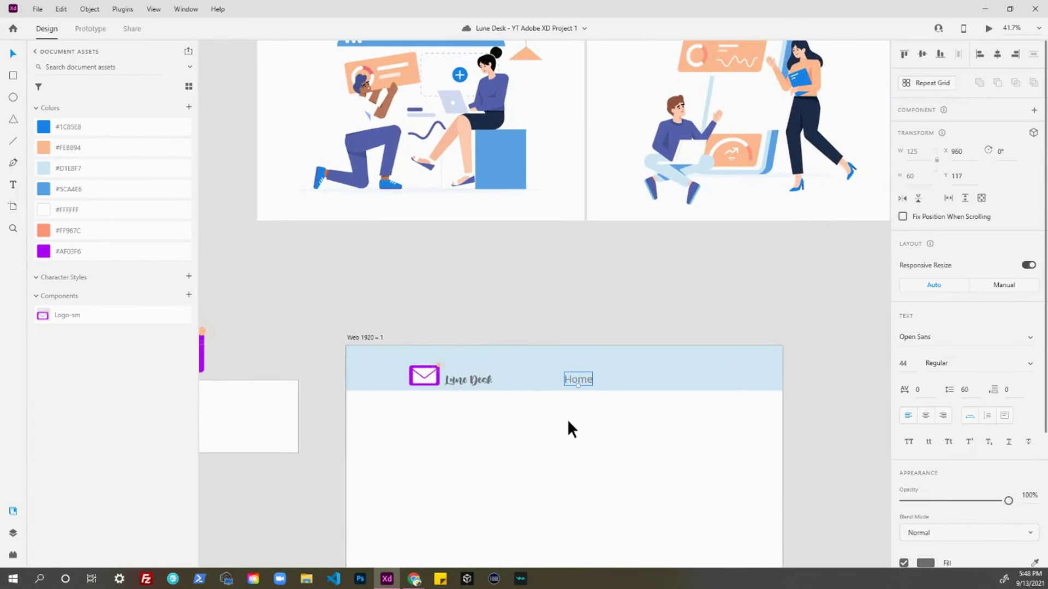
{"action": "scroll", "coordinate": [568, 419], "scroll_direction": "up", "scroll_amount": 6}
{"action": "left_click_drag", "start_coordinate": [571, 420], "coordinate": [496, 406]}
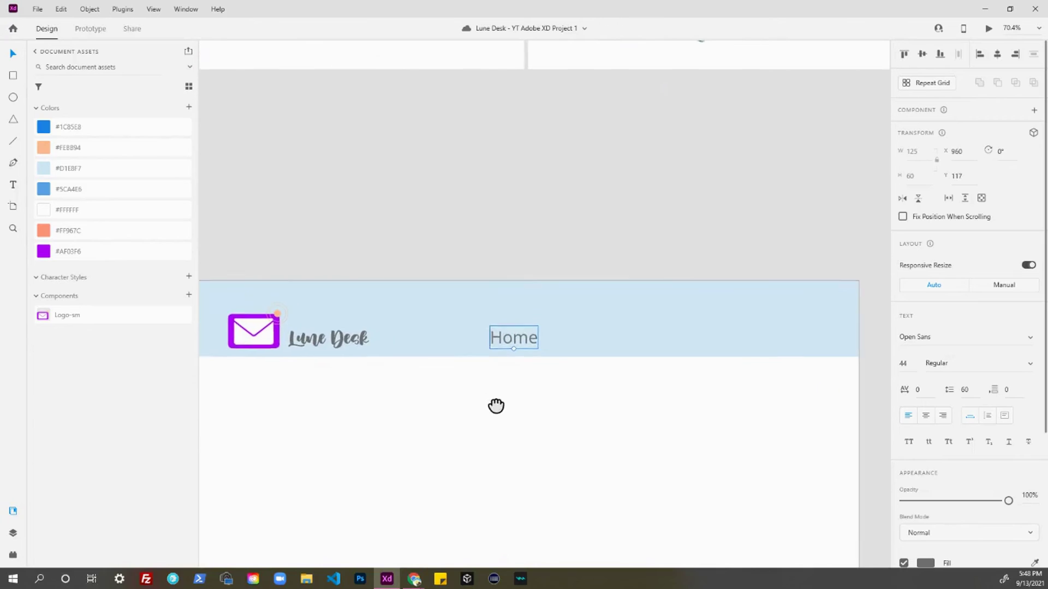
{"action": "scroll", "coordinate": [422, 380], "scroll_direction": "down", "scroll_amount": 6}
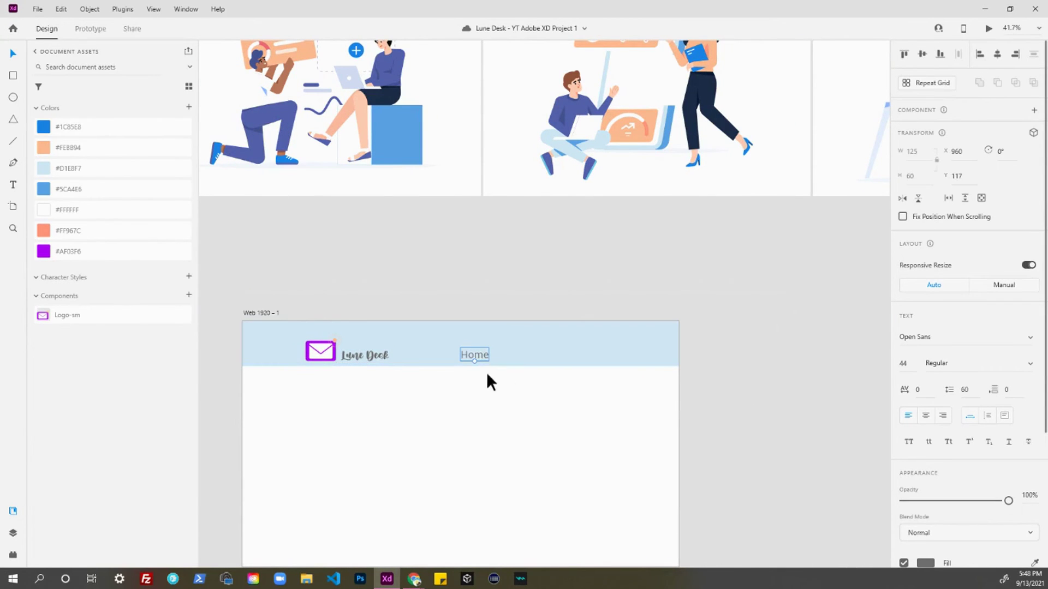
{"action": "scroll", "coordinate": [475, 363], "scroll_direction": "up", "scroll_amount": 8}
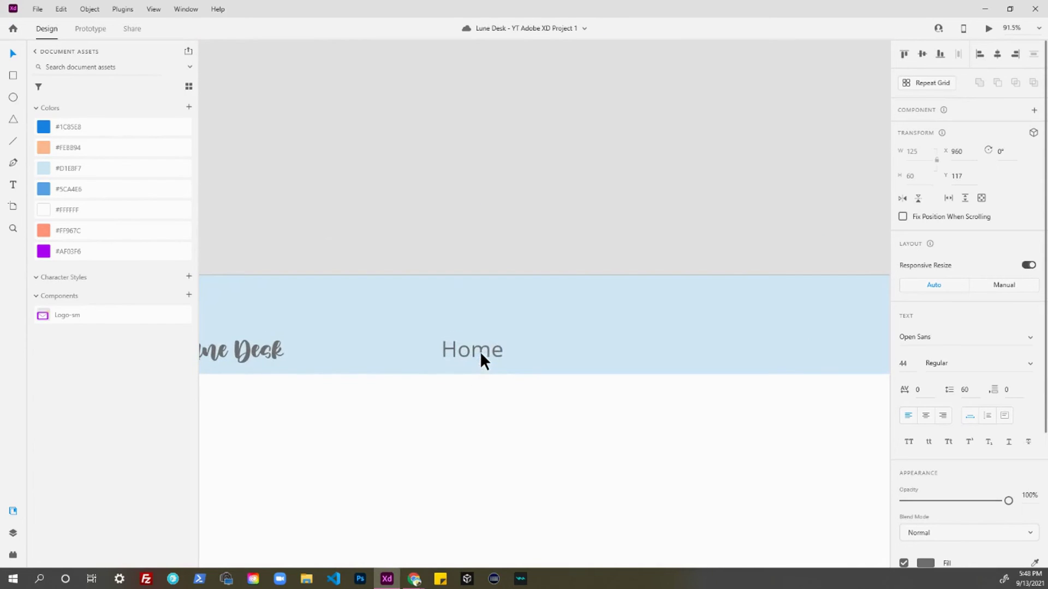
{"action": "left_click", "coordinate": [440, 420]}
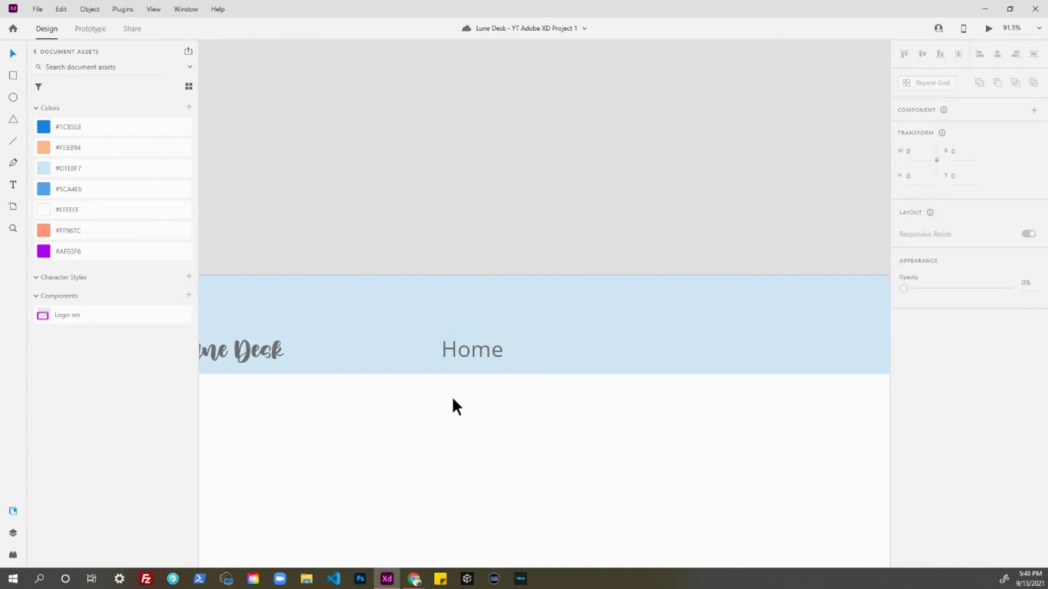
{"action": "left_click", "coordinate": [480, 348]}
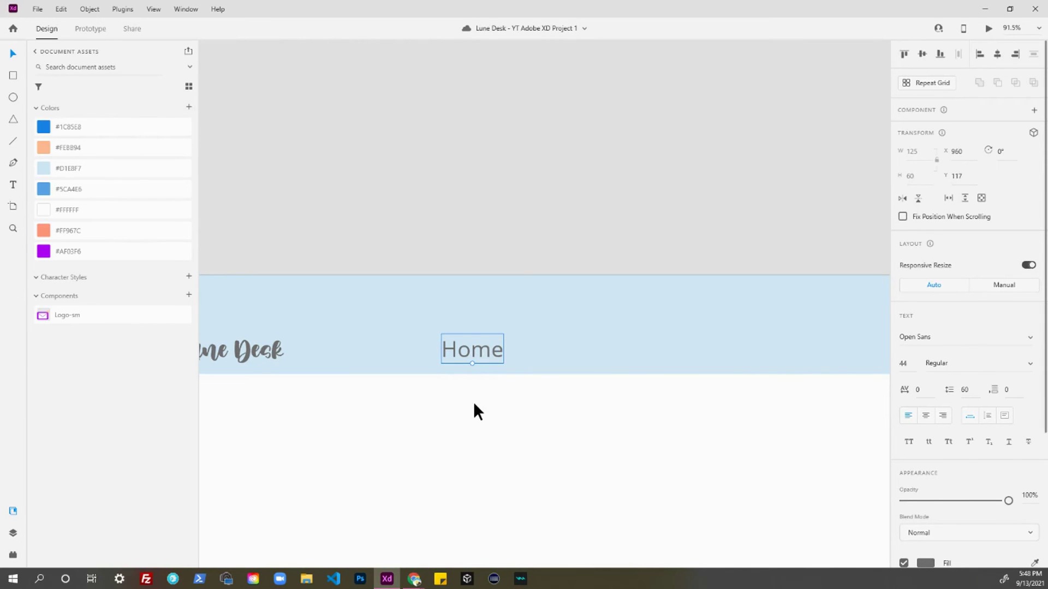
{"action": "key", "text": "ctrl+r"}
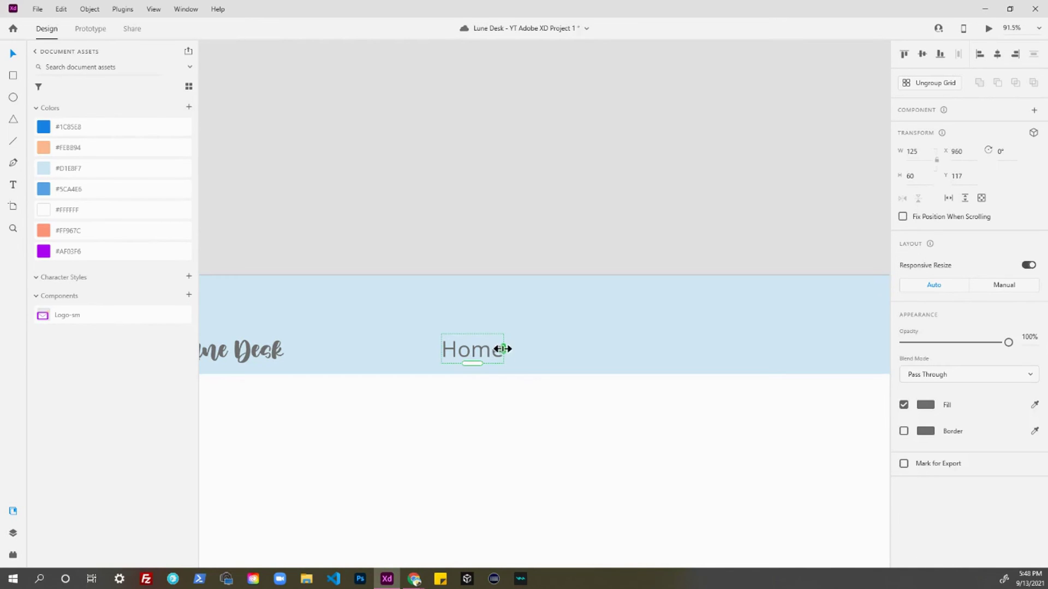
- Extend the "Home" repeat grid horizontally to a width of 525 and ungroup it
{"action": "left_click_drag", "start_coordinate": [504, 349], "coordinate": [652, 350]}
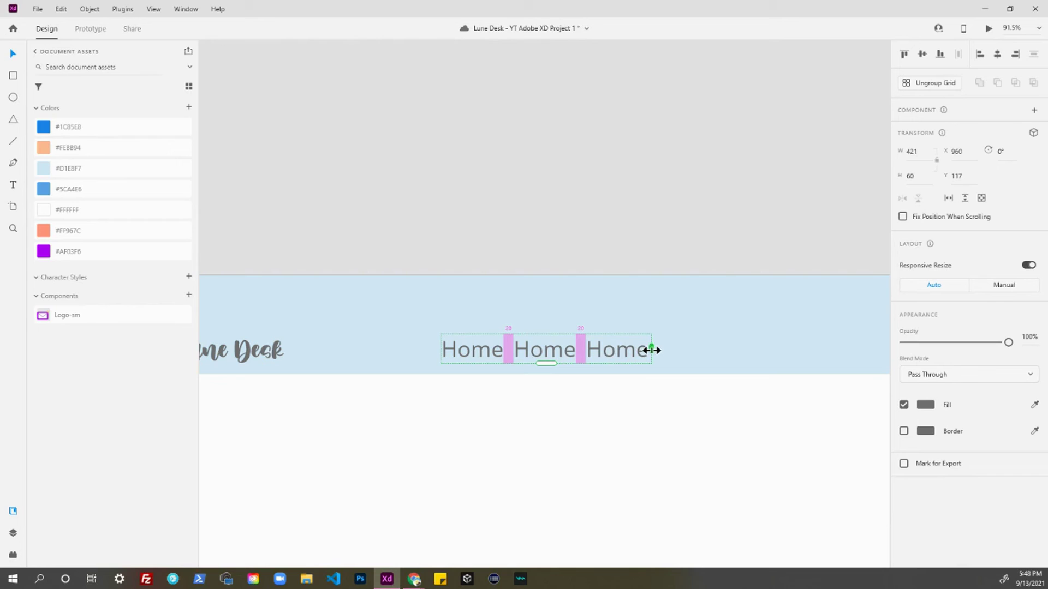
{"action": "left_click_drag", "start_coordinate": [652, 350], "coordinate": [704, 350]}
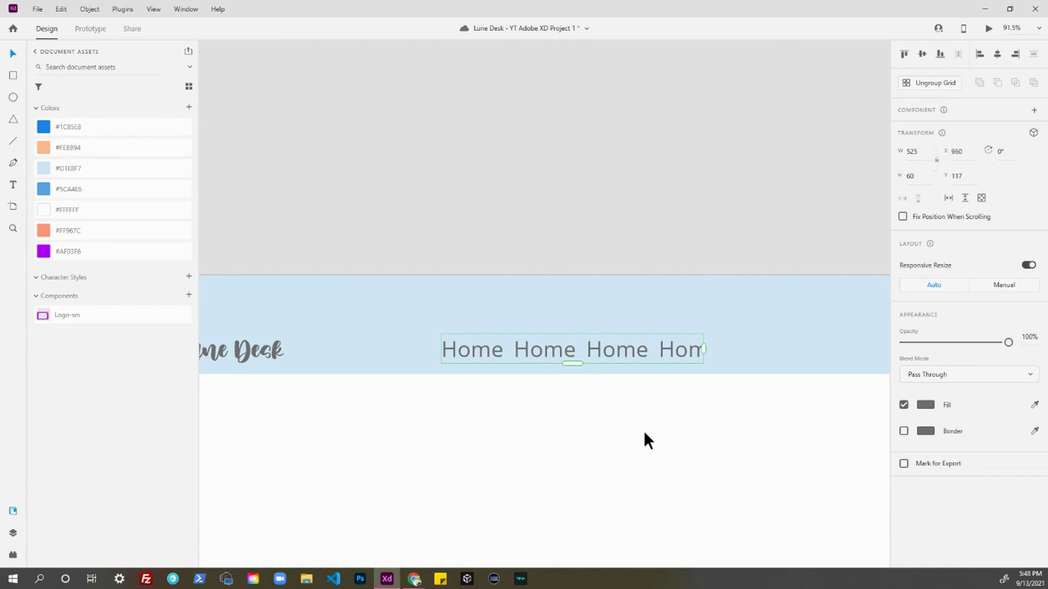
{"action": "key", "text": "ctrl+shift+g"}
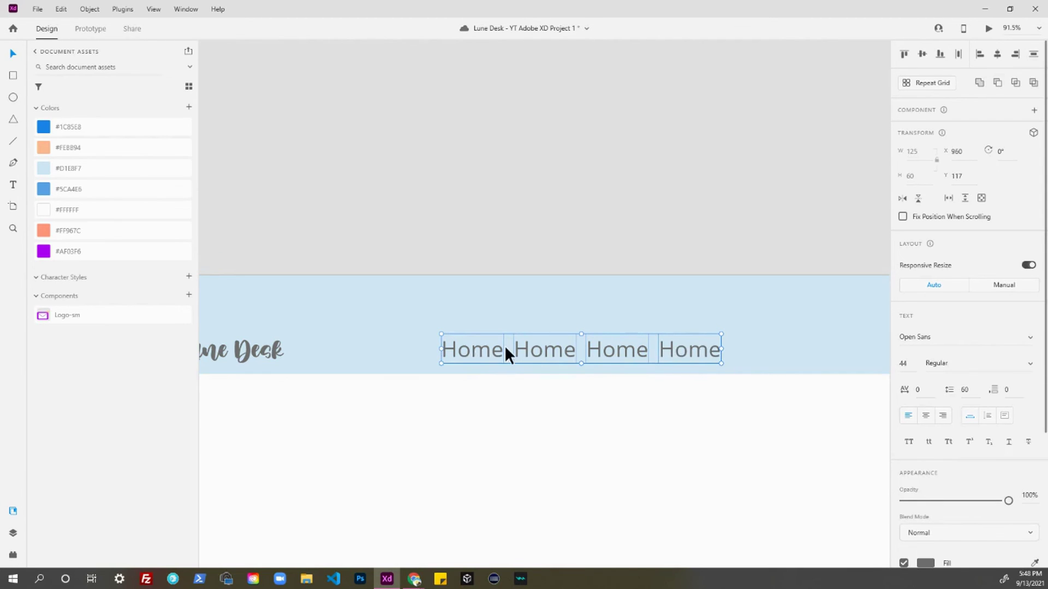
- Try to select the four separate "Home" texts together, then undo back to the repeat grid with a single "Home"
{"action": "left_click", "coordinate": [512, 429]}
{"action": "left_click", "coordinate": [471, 354]}
{"action": "left_click", "coordinate": [552, 350], "text": "shift"}
{"action": "left_click", "coordinate": [604, 345], "text": "shift"}
{"action": "left_click", "coordinate": [697, 358], "text": "shift"}
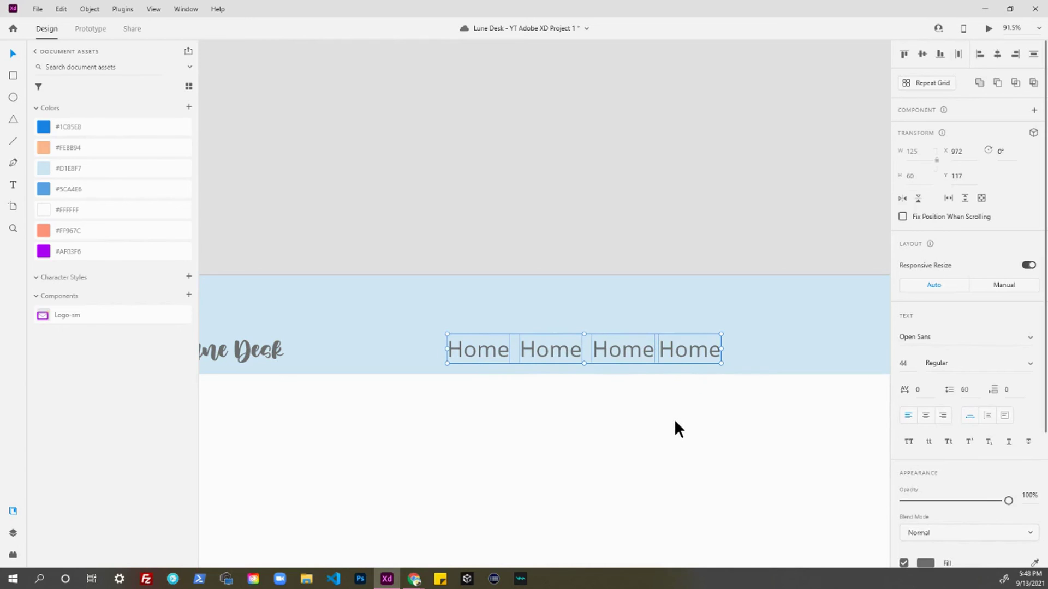
{"action": "key", "text": "ctrl+r"}
{"action": "key", "text": "ctrl+shift+g"}
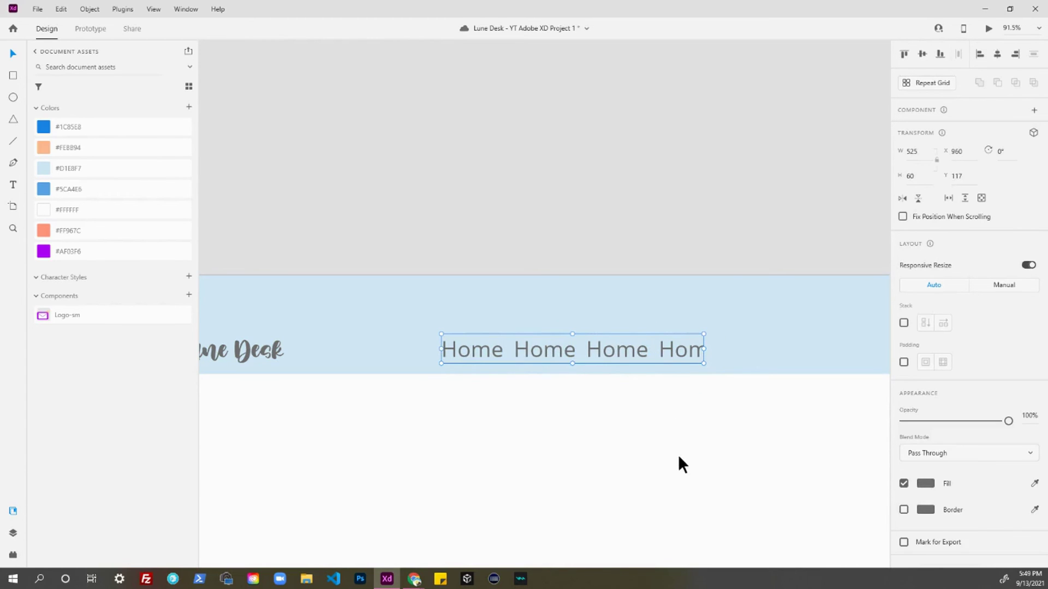
{"action": "key", "text": "ctrl+z"}
{"action": "key", "text": "ctrl+z"}
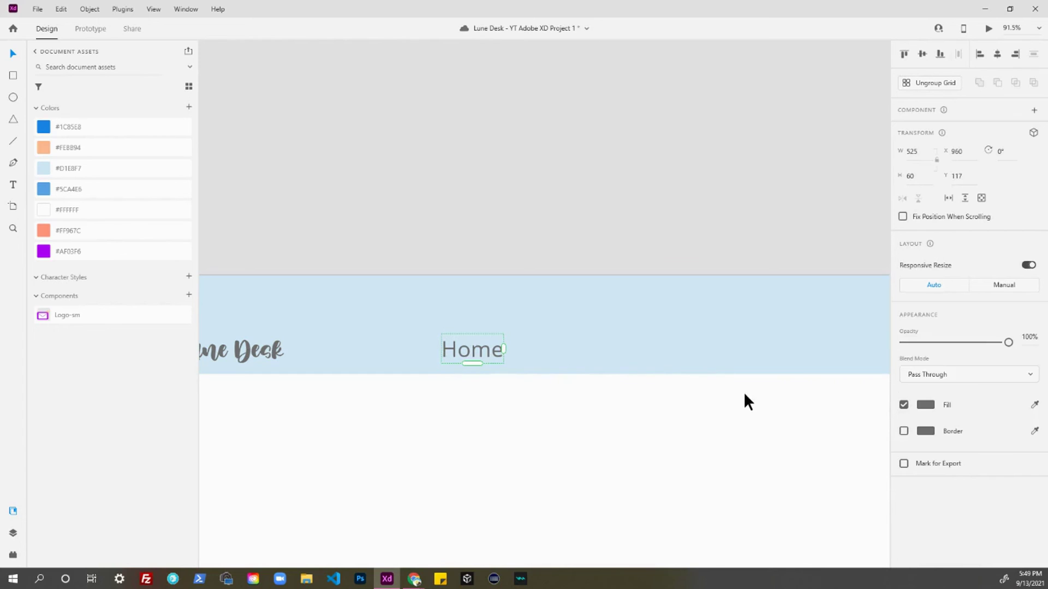
- Extend the repeat grid horizontally to four full "Home" items and ungroup it
{"action": "left_click_drag", "start_coordinate": [503, 348], "coordinate": [721, 350]}
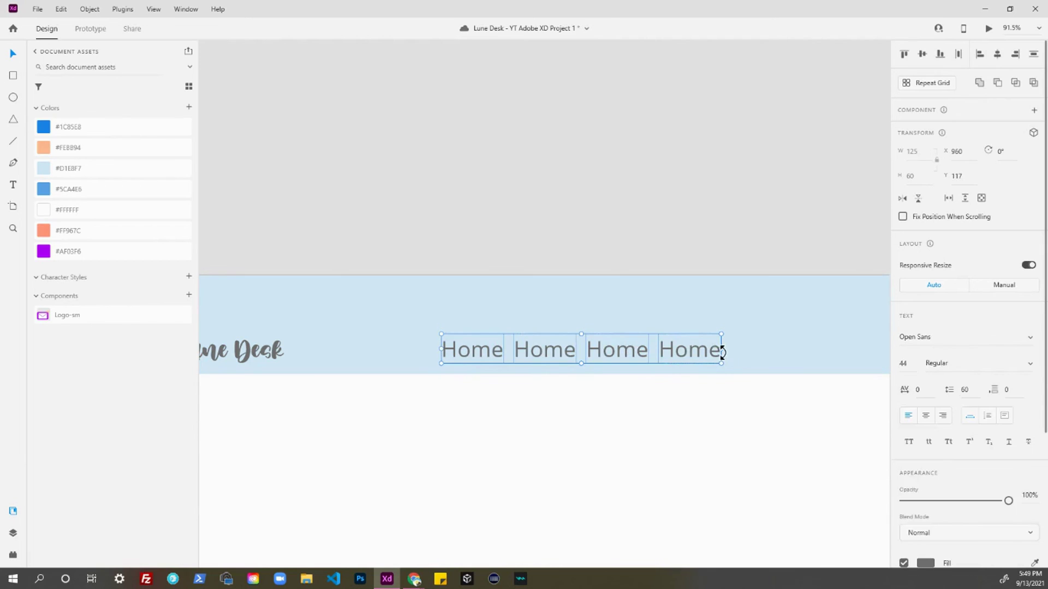
{"action": "left_click", "coordinate": [595, 417]}
- Combine the four separate "Home" texts into one regular group
{"action": "left_click", "coordinate": [492, 346]}
{"action": "left_click", "coordinate": [534, 346], "text": "shift"}
{"action": "left_click", "coordinate": [604, 346], "text": "shift"}
{"action": "left_click", "coordinate": [661, 350], "text": "shift"}
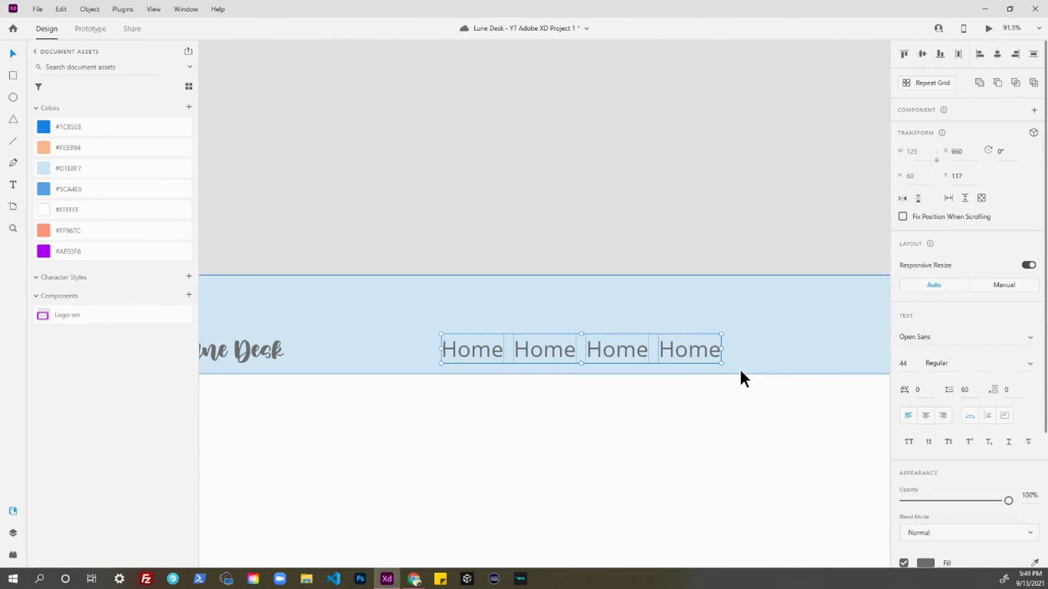
{"action": "key", "text": "ctrl+g"}
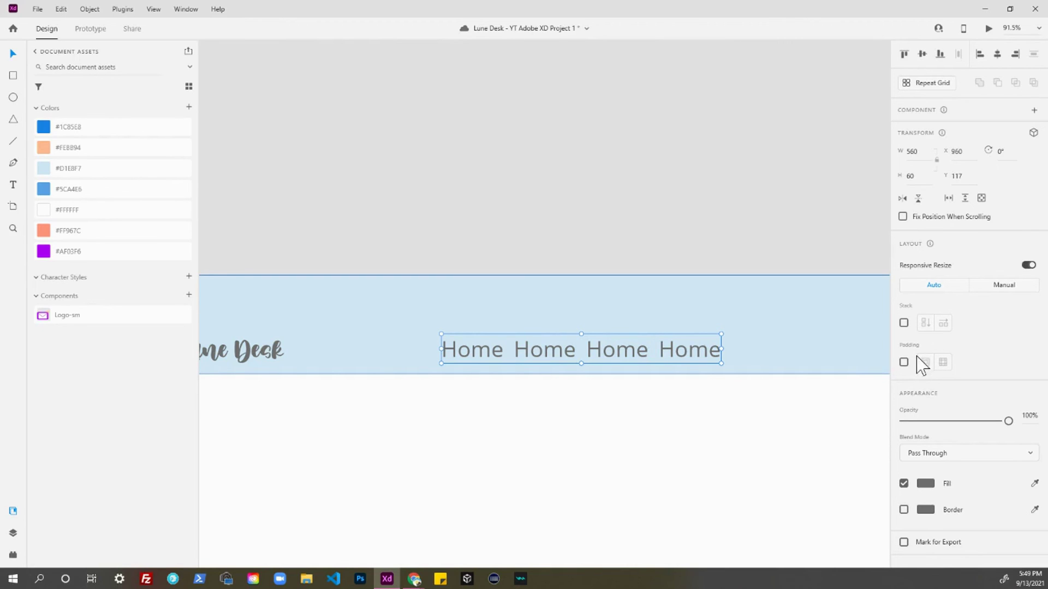
- Turn on Stack for the navigation group and make it a horizontal stack
{"action": "left_click", "coordinate": [904, 324]}
{"action": "left_click", "coordinate": [926, 324]}
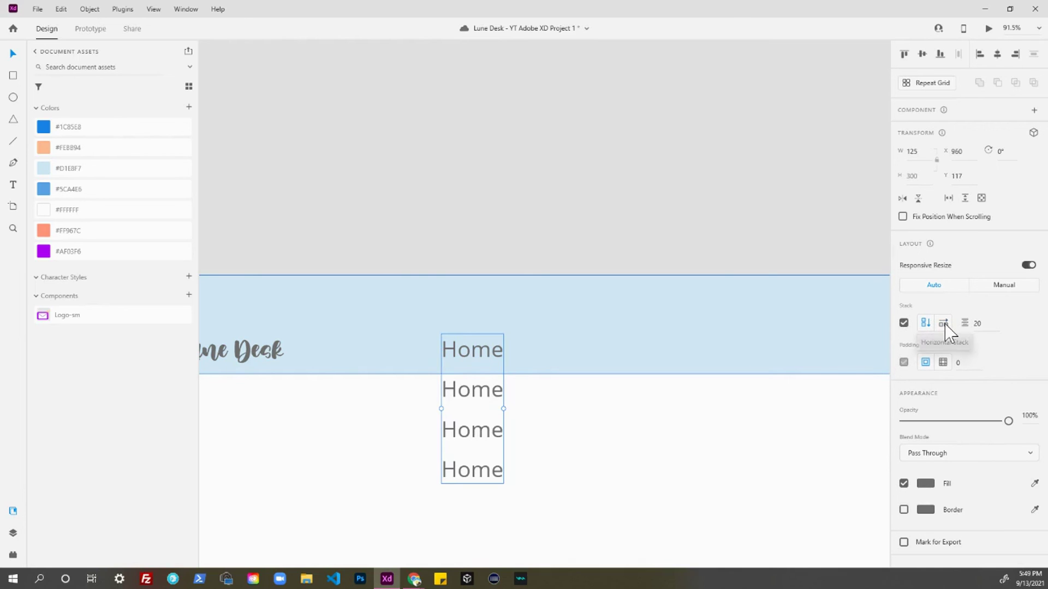
{"action": "left_click", "coordinate": [945, 325]}
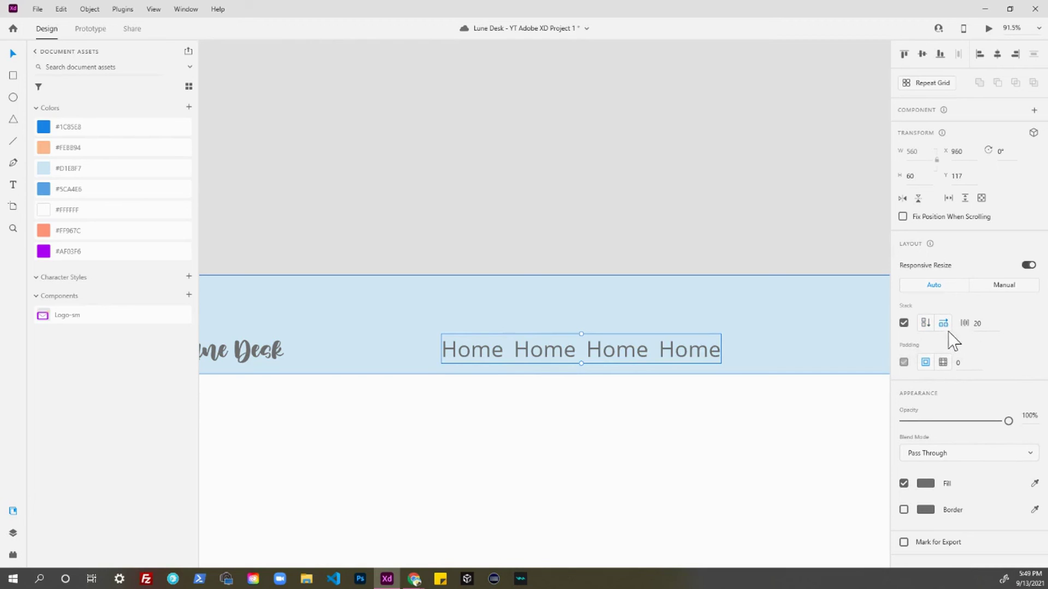
{"action": "left_click", "coordinate": [988, 324]}
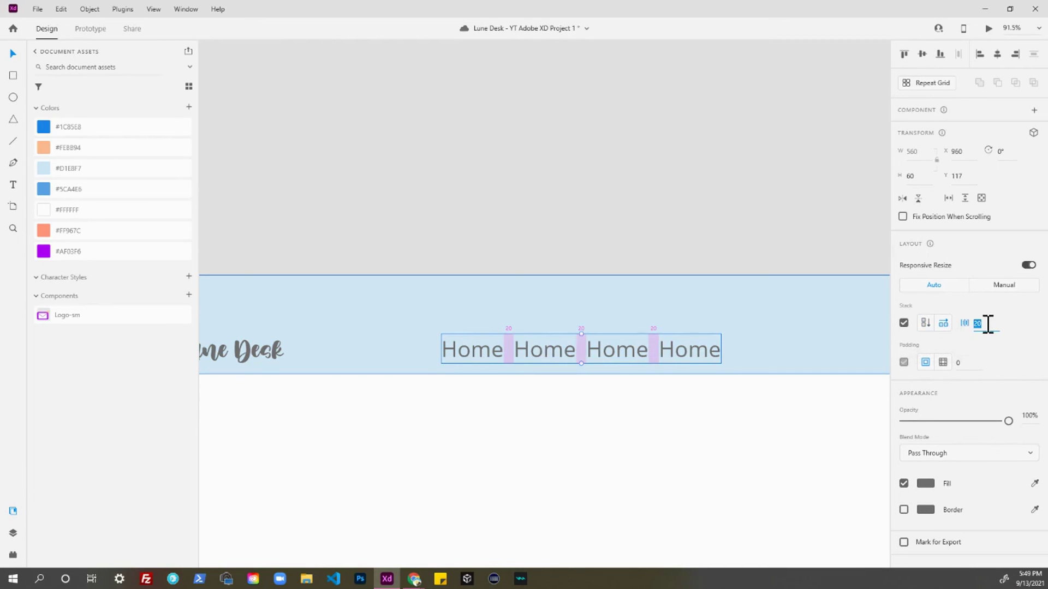
- Change the second "Home" item in the stack to "about"
{"action": "double_click", "coordinate": [556, 352]}
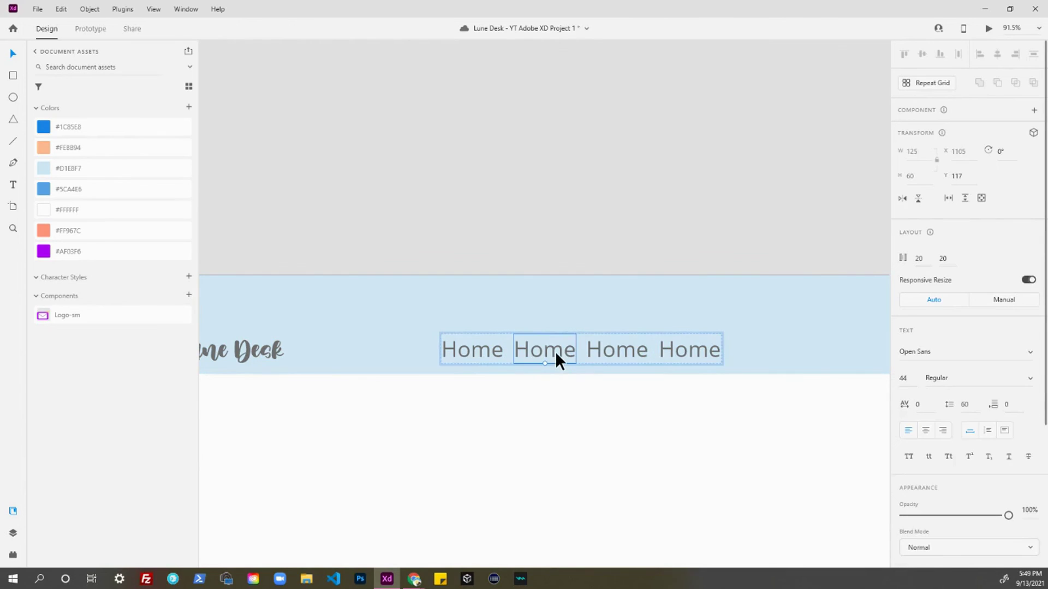
{"action": "double_click", "coordinate": [557, 352]}
{"action": "type", "text": "About"}
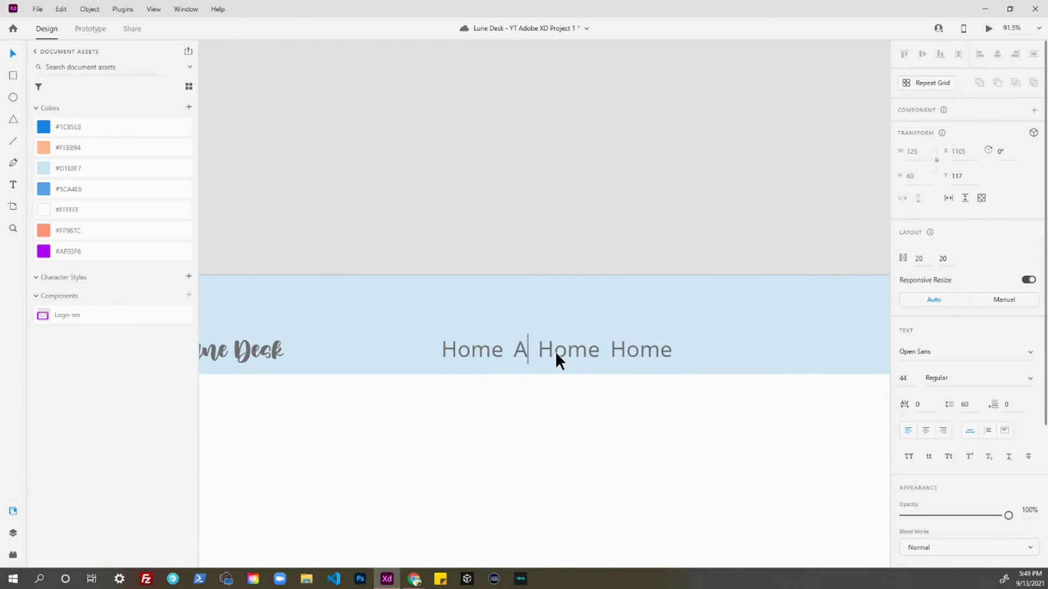
{"action": "key", "text": "BackSpace"}
{"action": "key", "text": "BackSpace"}
{"action": "key", "text": "BackSpace"}
{"action": "key", "text": "BackSpace"}
{"action": "key", "text": "BackSpace"}
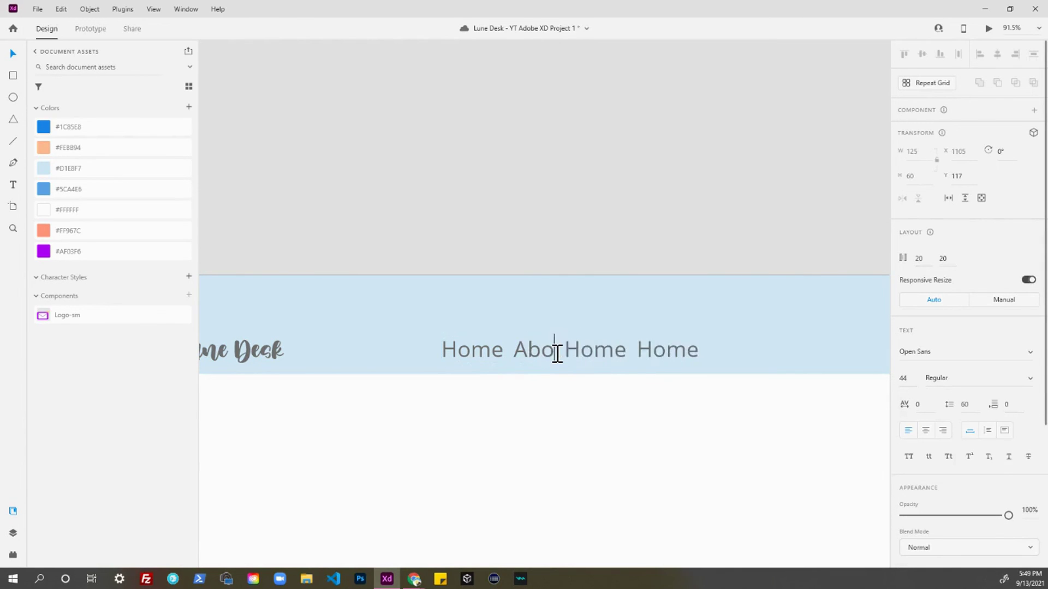
{"action": "type", "text": "about"}
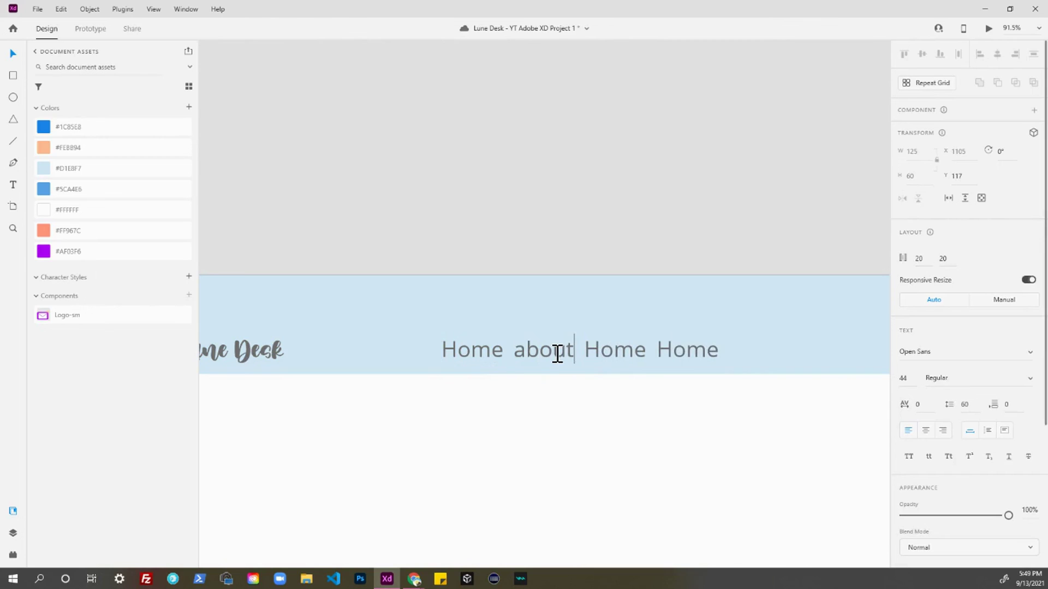
- Change the third navigation item from "Home" to "blogs"
{"action": "left_click", "coordinate": [607, 350]}
{"action": "left_click", "coordinate": [607, 350]}
{"action": "double_click", "coordinate": [608, 350]}
{"action": "double_click", "coordinate": [609, 351]}
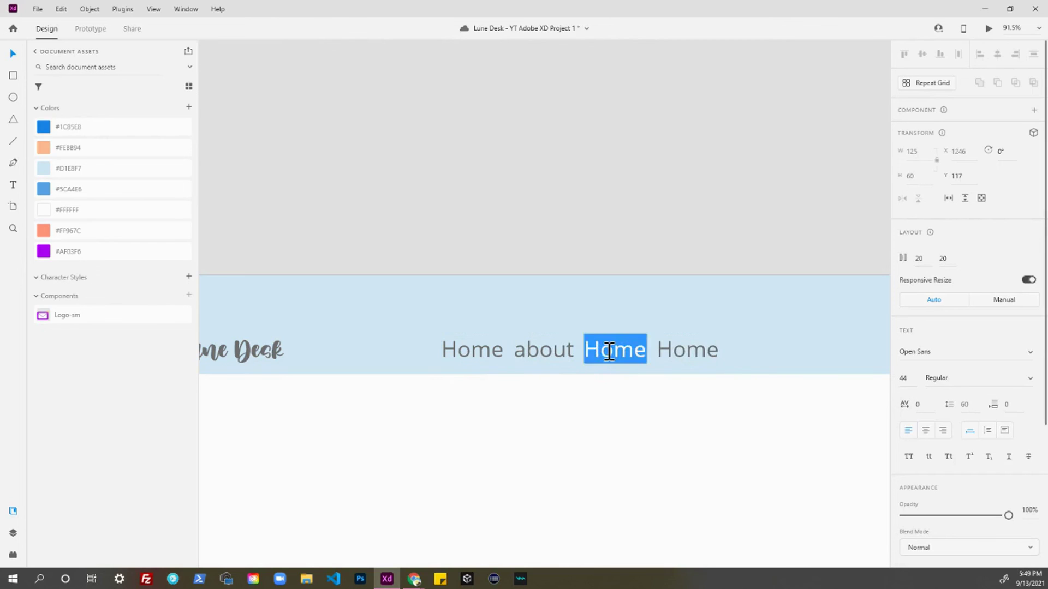
{"action": "key", "text": "BackSpace"}
{"action": "key", "text": "ctrl+z"}
{"action": "scroll", "coordinate": [644, 391], "scroll_direction": "up", "scroll_amount": 2}
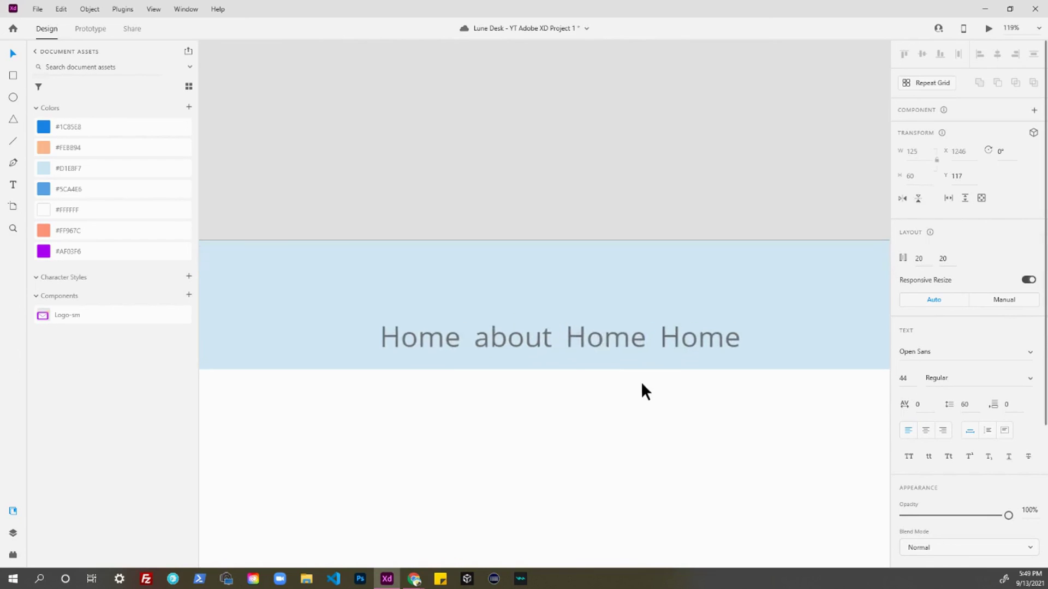
{"action": "double_click", "coordinate": [596, 333]}
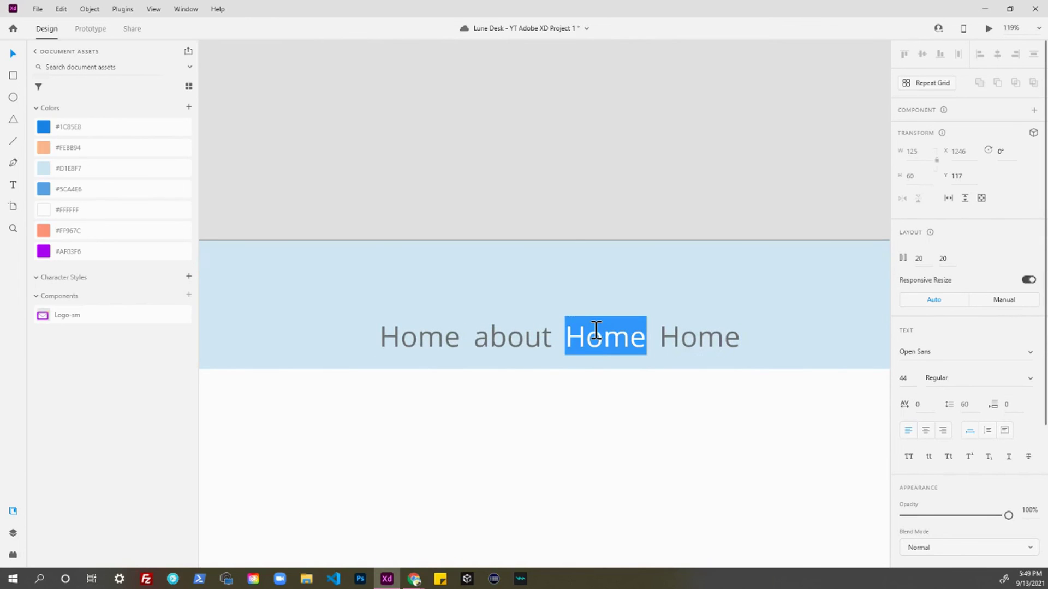
{"action": "type", "text": "blogs"}
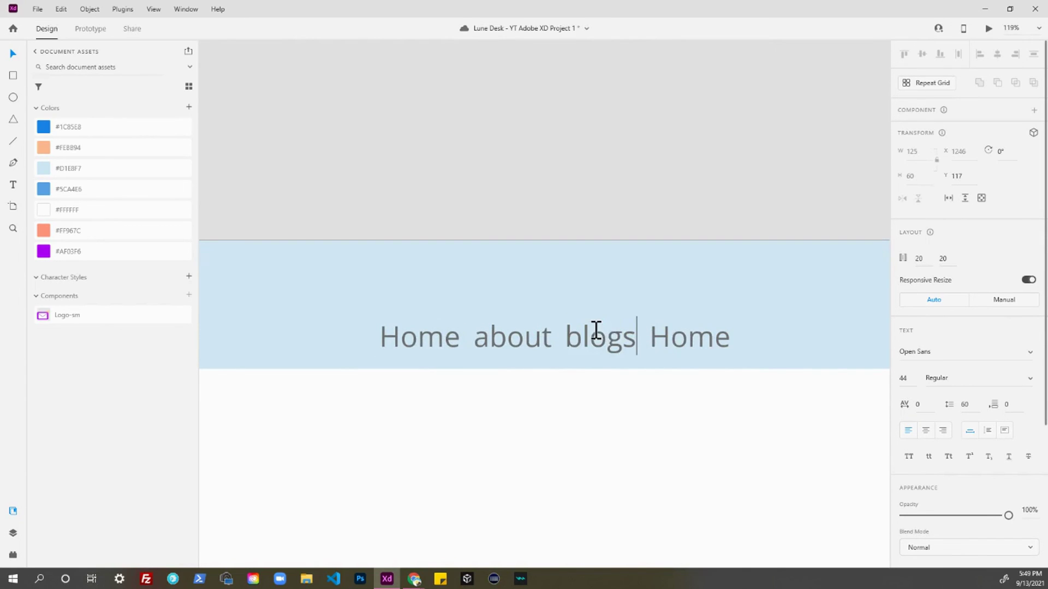
- Change the last navigation item from "Home" to "contact"
{"action": "left_click", "coordinate": [671, 331]}
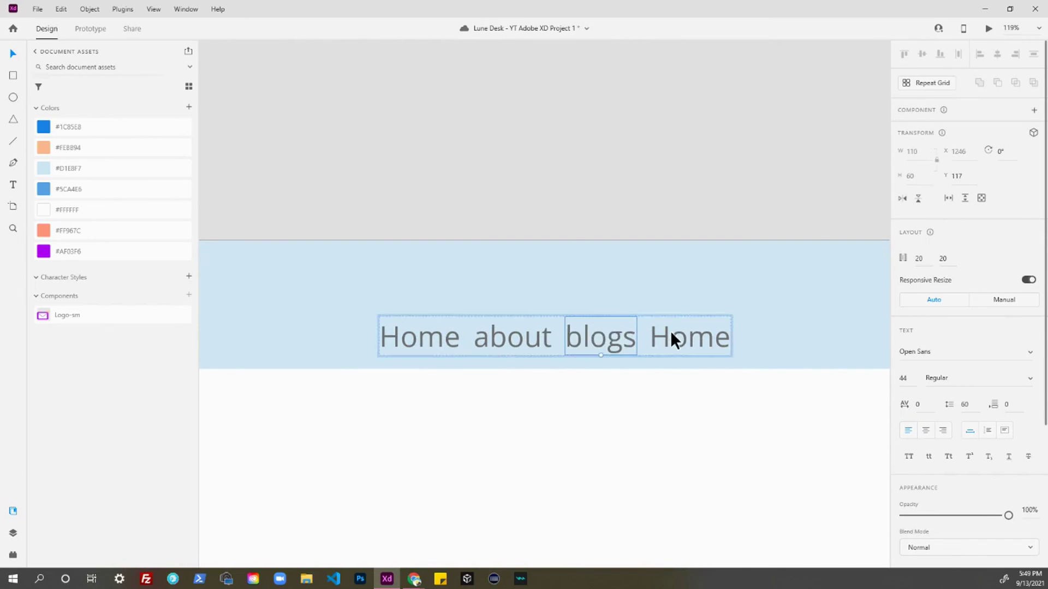
{"action": "double_click", "coordinate": [670, 331]}
{"action": "type", "text": "contacty"}
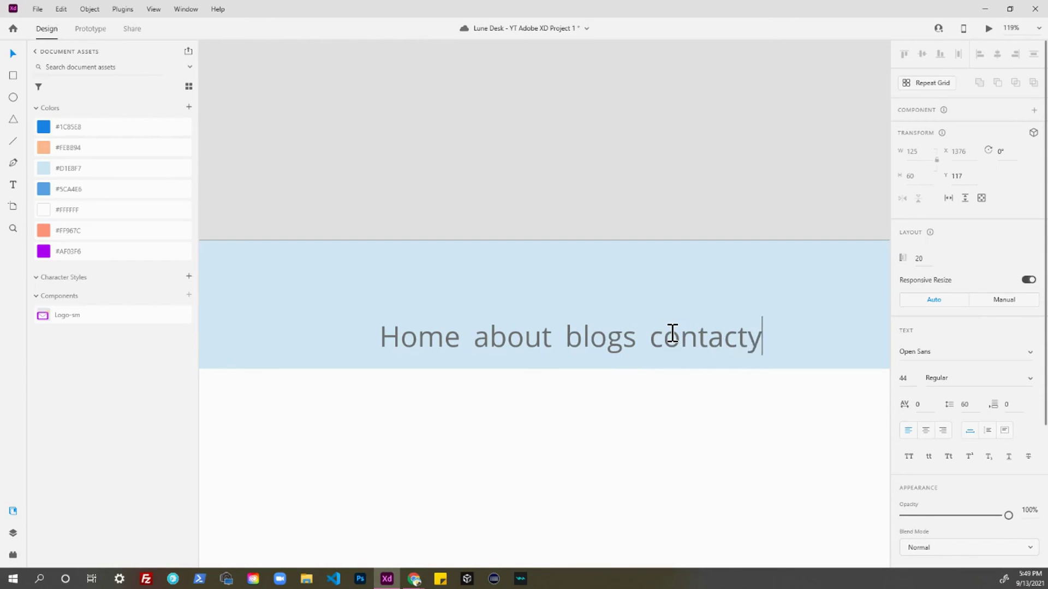
{"action": "key", "text": "BackSpace"}
{"action": "key", "text": "Escape"}
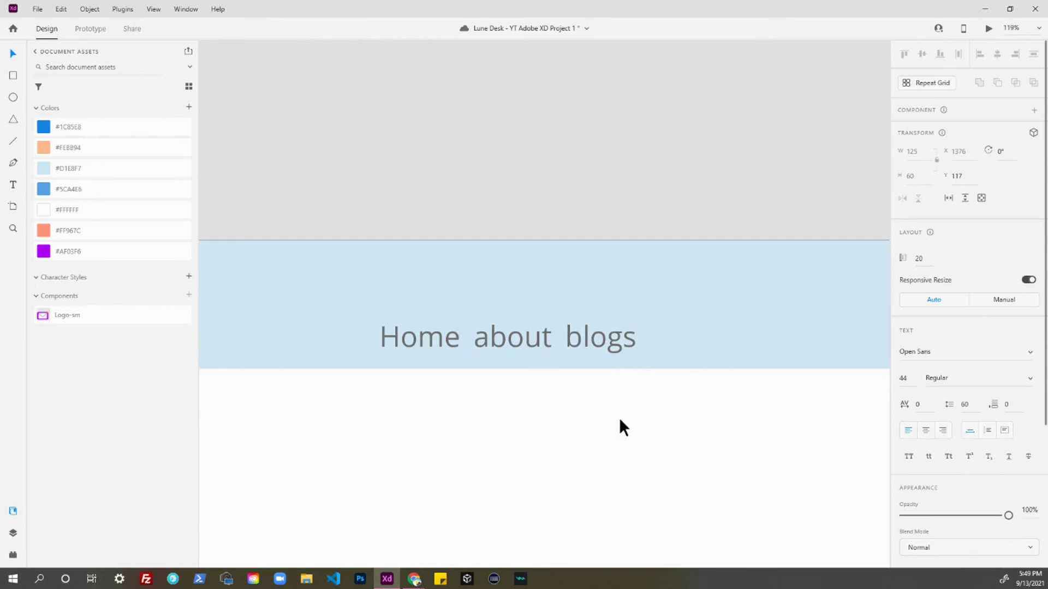
- Apply uppercase to all four navigation texts in the stack
{"action": "left_click", "coordinate": [496, 339]}
{"action": "left_click", "coordinate": [589, 339], "text": "shift"}
{"action": "left_click", "coordinate": [685, 339], "text": "shift"}
{"action": "left_click", "coordinate": [436, 349], "text": "shift"}
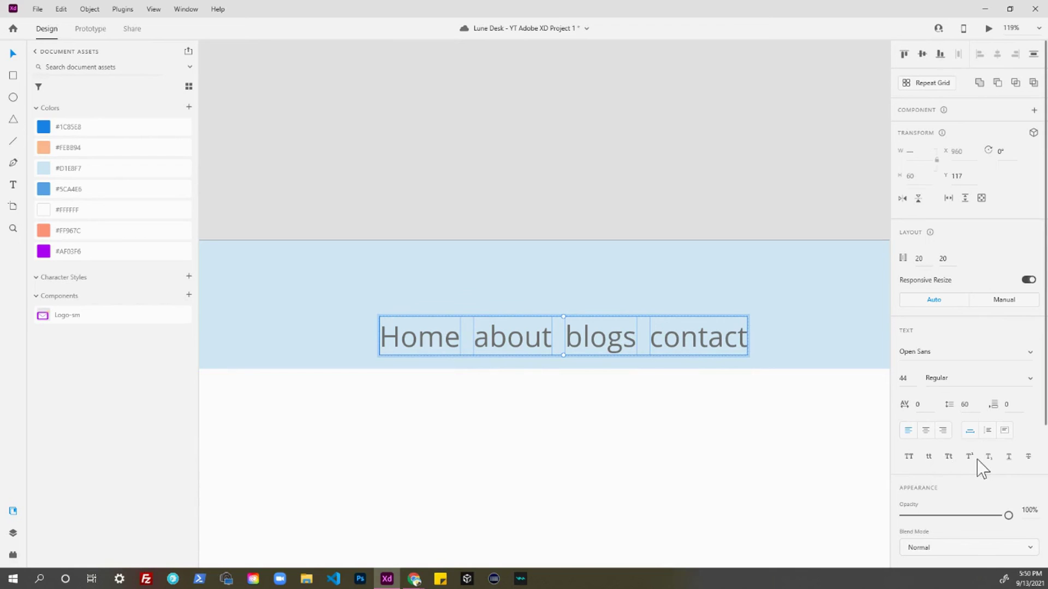
{"action": "left_click", "coordinate": [909, 457]}
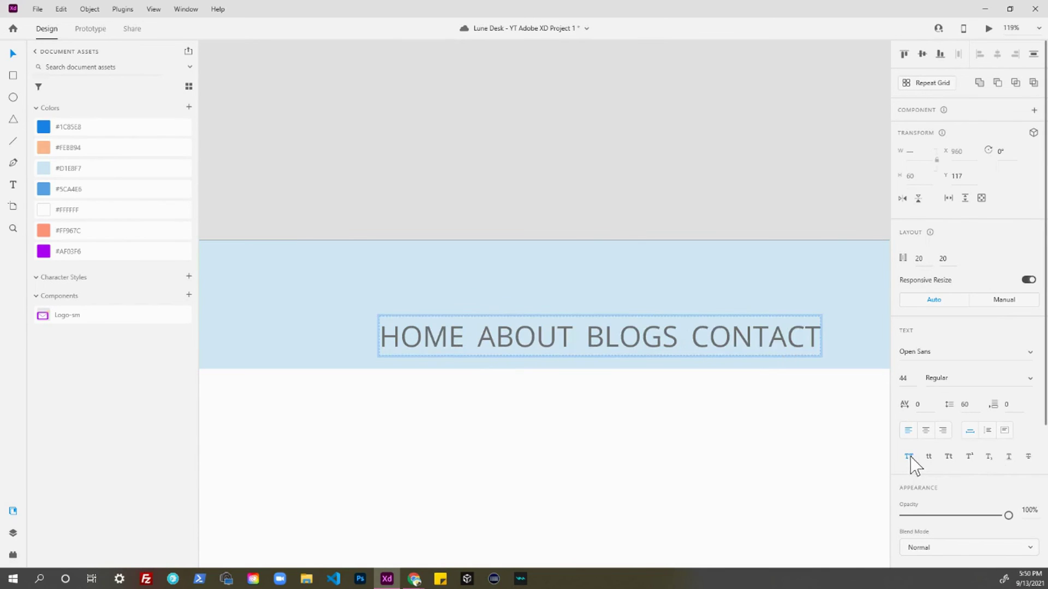
{"action": "left_click", "coordinate": [637, 431]}
{"action": "scroll", "coordinate": [424, 418], "scroll_direction": "down", "scroll_amount": 4}
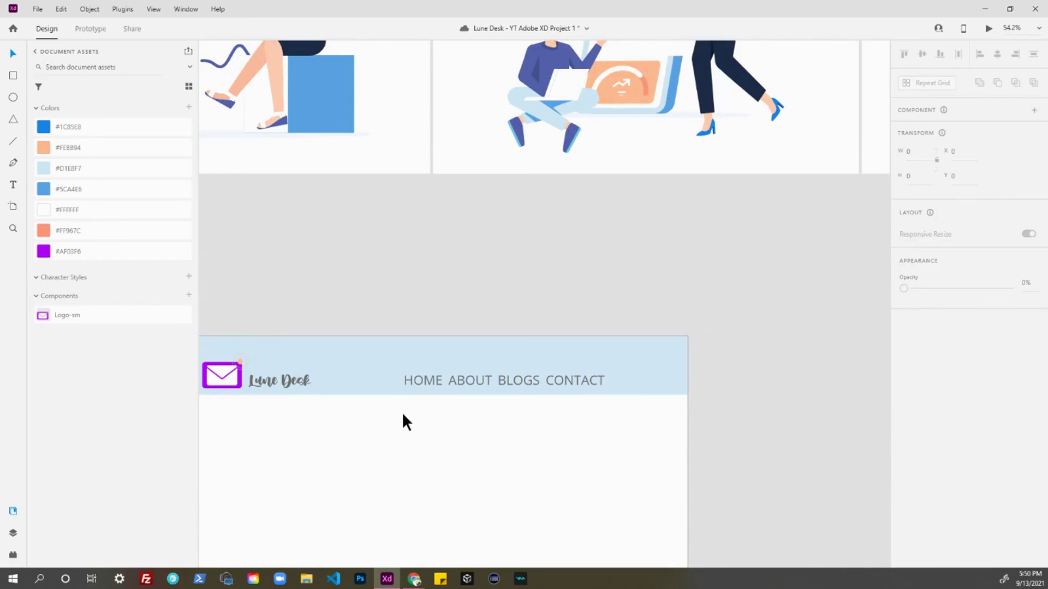
- Apply title case to the Home, About, Blogs and Contact navigation texts together
{"action": "scroll", "coordinate": [403, 415], "scroll_direction": "up", "scroll_amount": 3}
{"action": "left_click", "coordinate": [440, 358]}
{"action": "left_click", "coordinate": [495, 418]}
{"action": "left_click", "coordinate": [452, 357]}
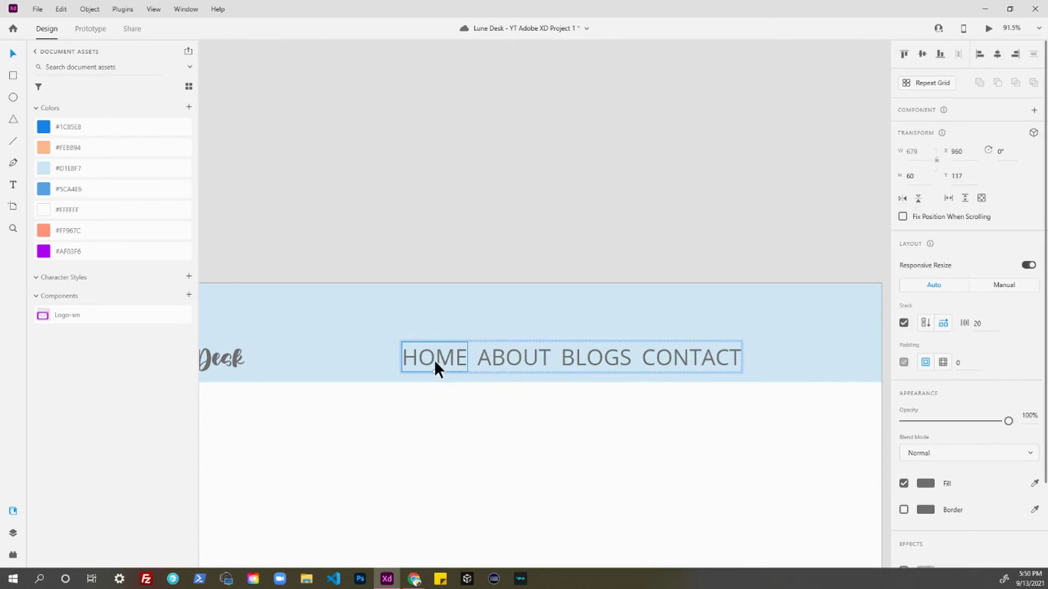
{"action": "left_click", "coordinate": [512, 360], "text": "shift"}
{"action": "left_click", "coordinate": [597, 357], "text": "shift"}
{"action": "left_click", "coordinate": [695, 362], "text": "shift"}
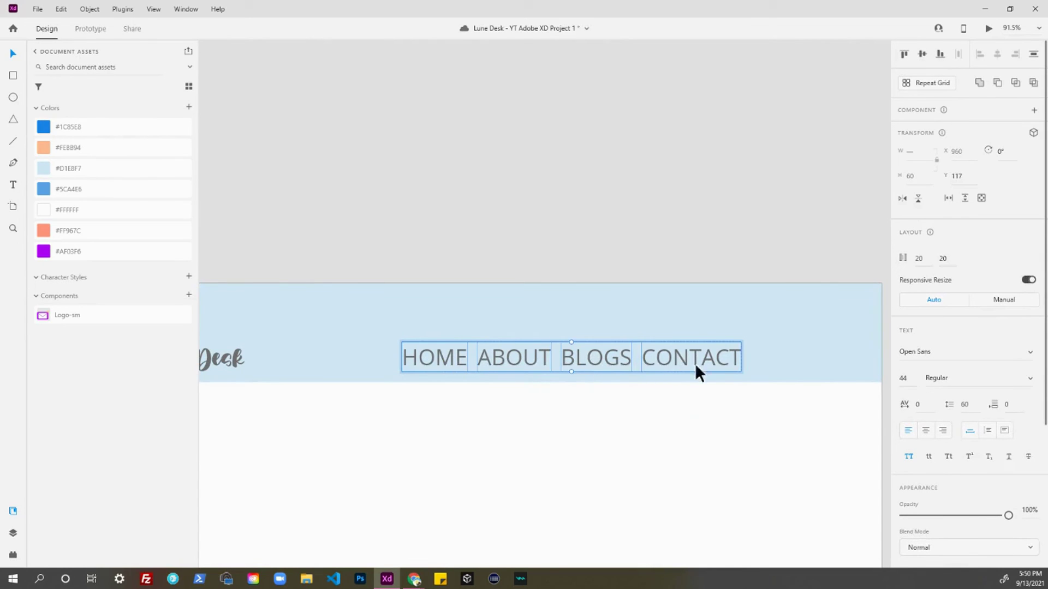
{"action": "left_click", "coordinate": [949, 458]}
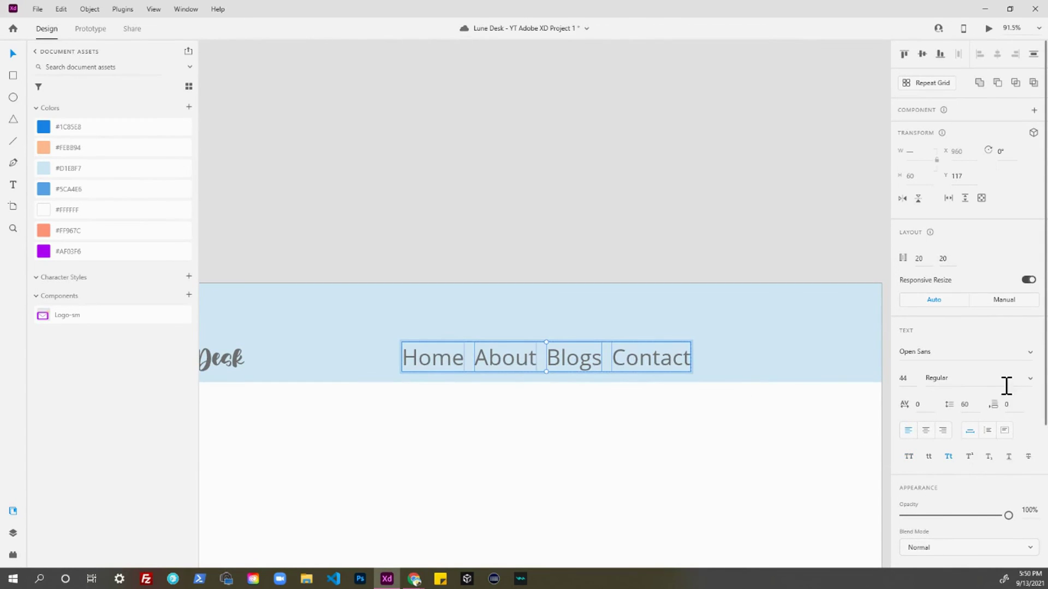
- Increase the font size of the four navigation texts to 50
{"action": "left_click", "coordinate": [906, 378]}
{"action": "key", "text": "Up"}
{"action": "key", "text": "Up"}
{"action": "key", "text": "Up"}
{"action": "key", "text": "Up"}
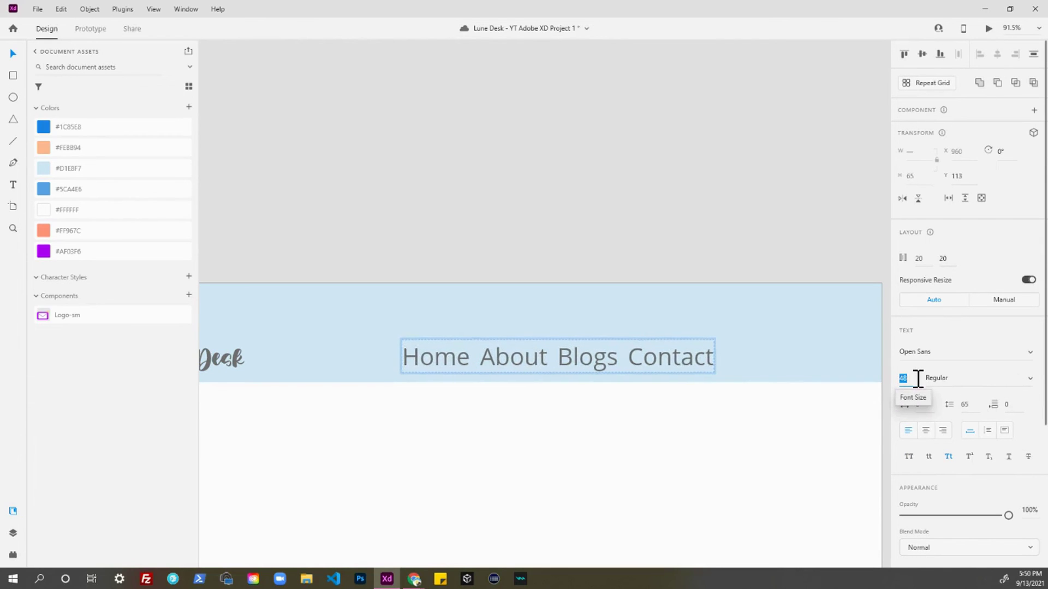
{"action": "key", "text": "Up"}
{"action": "key", "text": "Up"}
{"action": "left_click", "coordinate": [710, 423]}
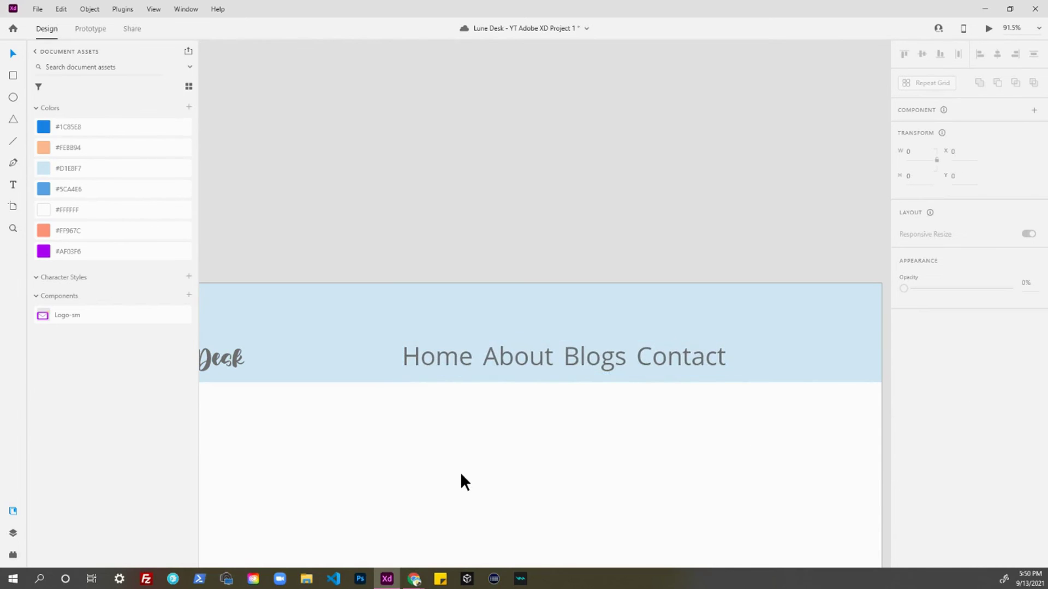
- Show the layout grid and move the navigation stack to end at the last column's right edge, at X 1132
{"action": "scroll", "coordinate": [467, 471], "scroll_direction": "down", "scroll_amount": 4}
{"action": "left_click", "coordinate": [524, 424]}
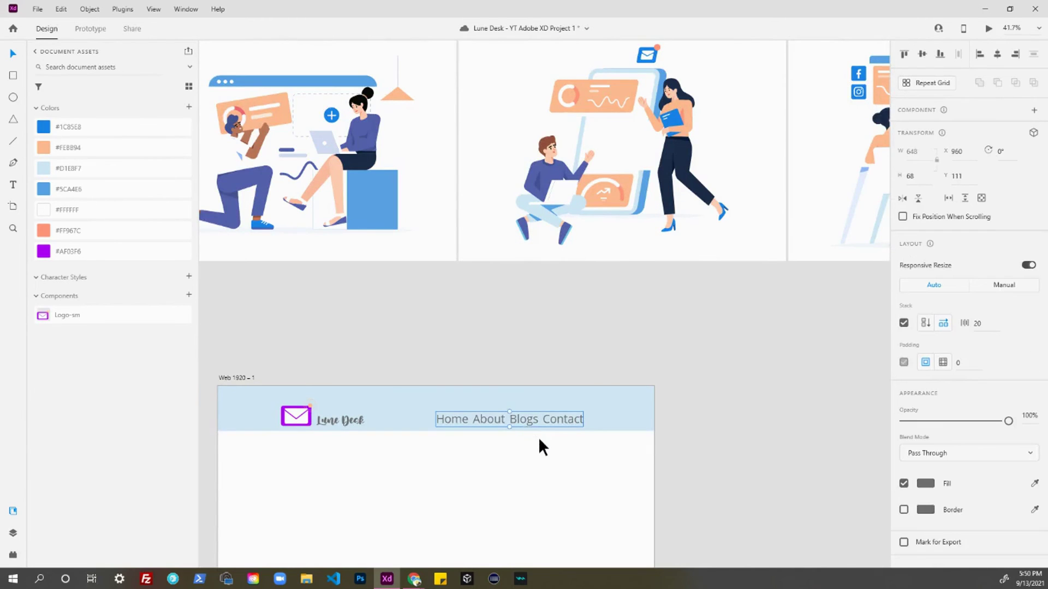
{"action": "scroll", "coordinate": [532, 431], "scroll_direction": "up", "scroll_amount": 3}
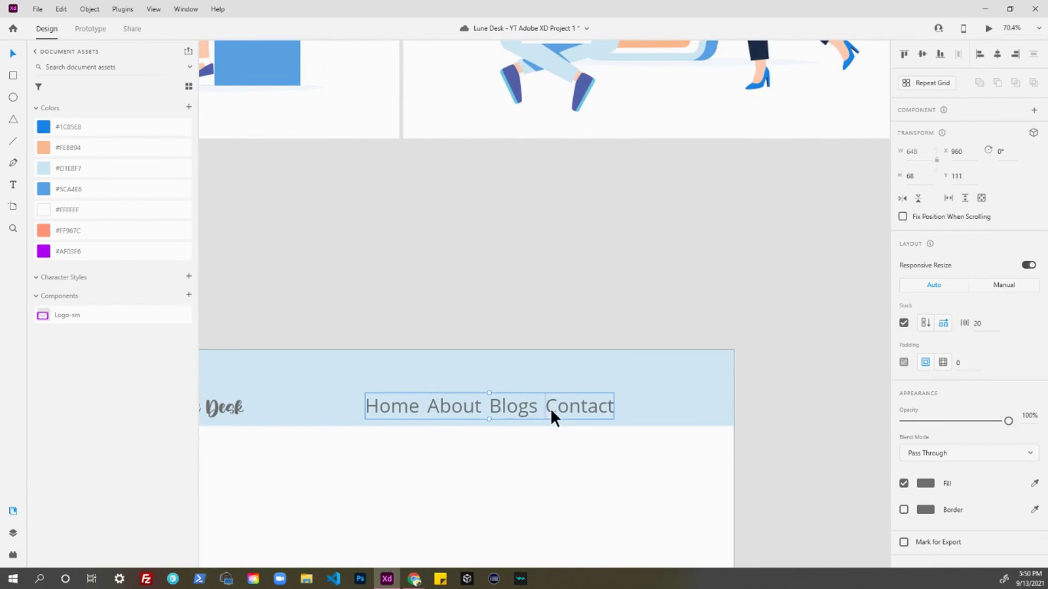
{"action": "scroll", "coordinate": [410, 437], "scroll_direction": "down", "scroll_amount": 2}
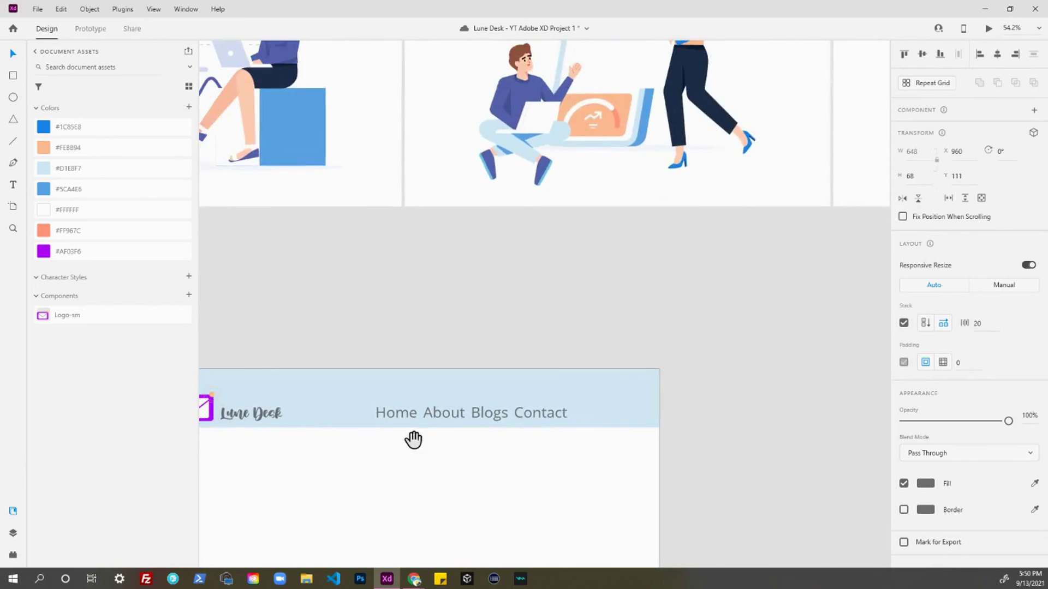
{"action": "key", "text": "ctrl+shift+apostrophe"}
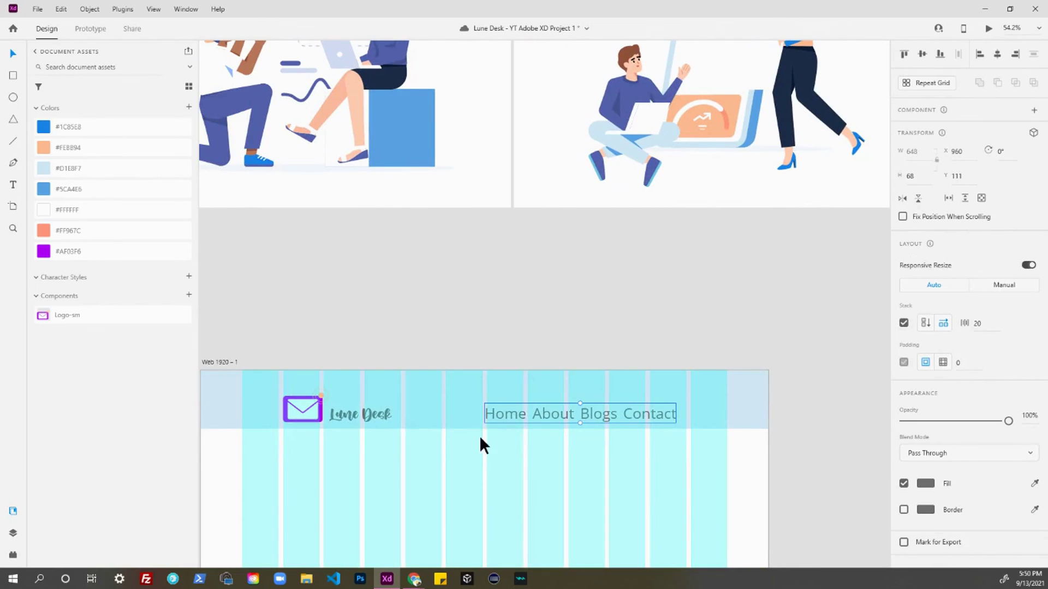
{"action": "left_click_drag", "start_coordinate": [510, 413], "coordinate": [559, 418]}
{"action": "scroll", "coordinate": [548, 431], "scroll_direction": "up", "scroll_amount": 2}
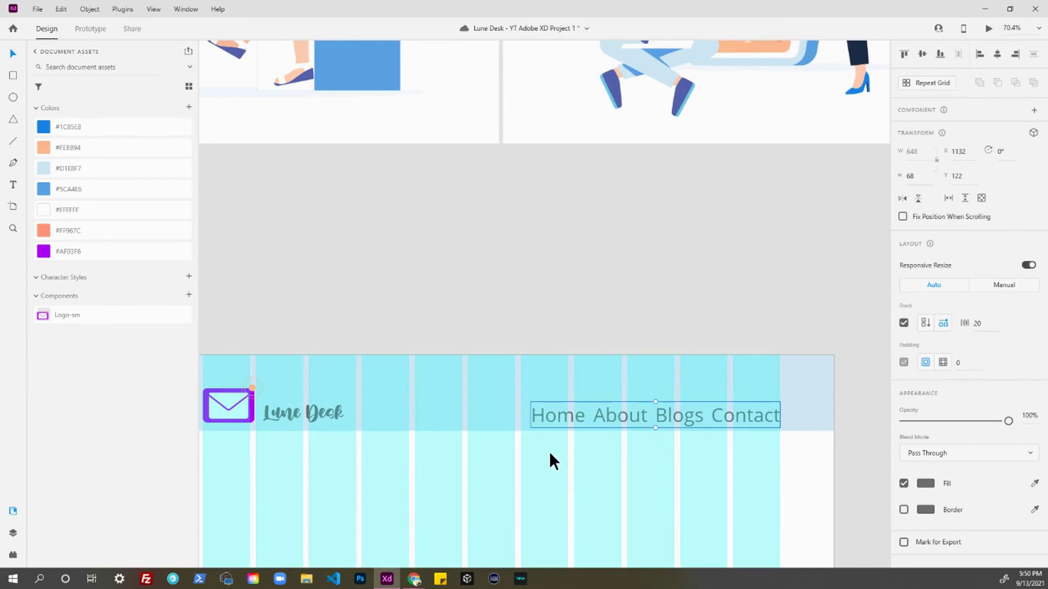
- Align the navigation stack's bottom with the horizontal guide at Y 108, keep it at X 1132, and hide the layout grid
{"action": "key", "text": "ctrl+shift+apostrophe"}
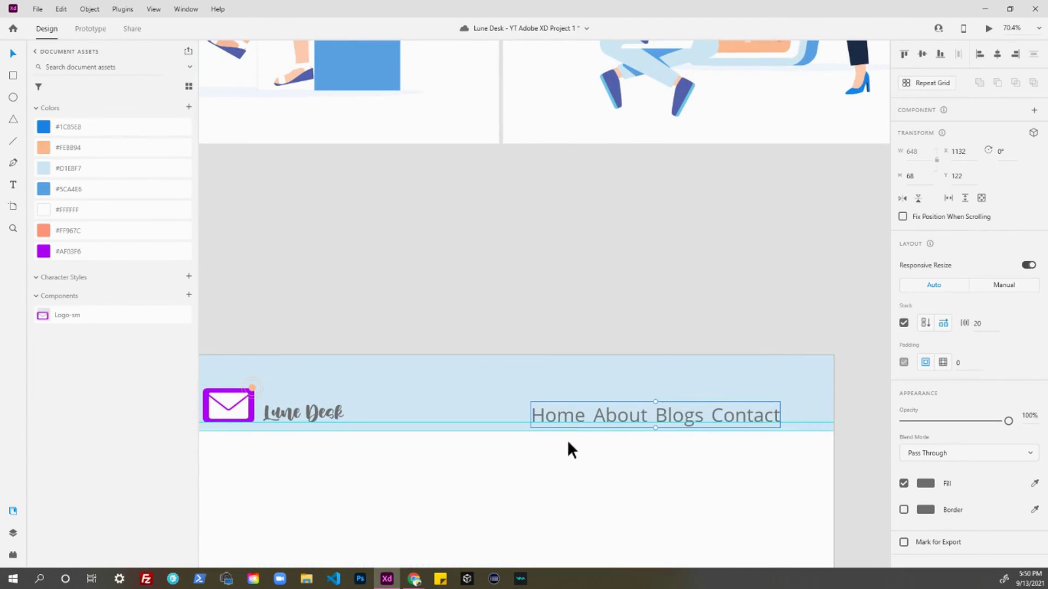
{"action": "left_click_drag", "start_coordinate": [600, 410], "coordinate": [608, 405]}
{"action": "key", "text": "ctrl+shift+apostrophe"}
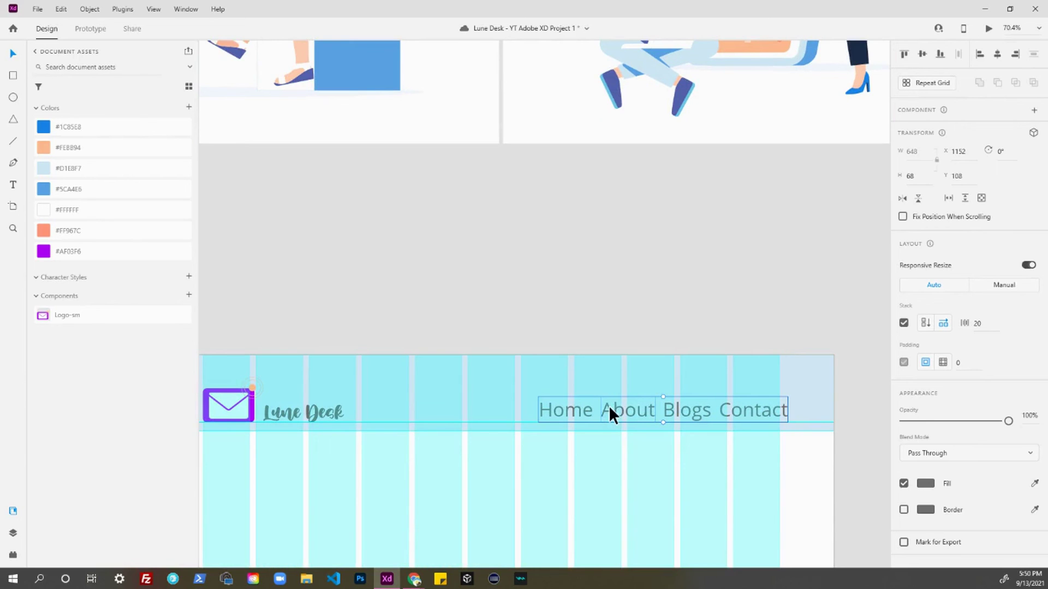
{"action": "key", "text": "shift+Left"}
{"action": "key", "text": "shift+Left"}
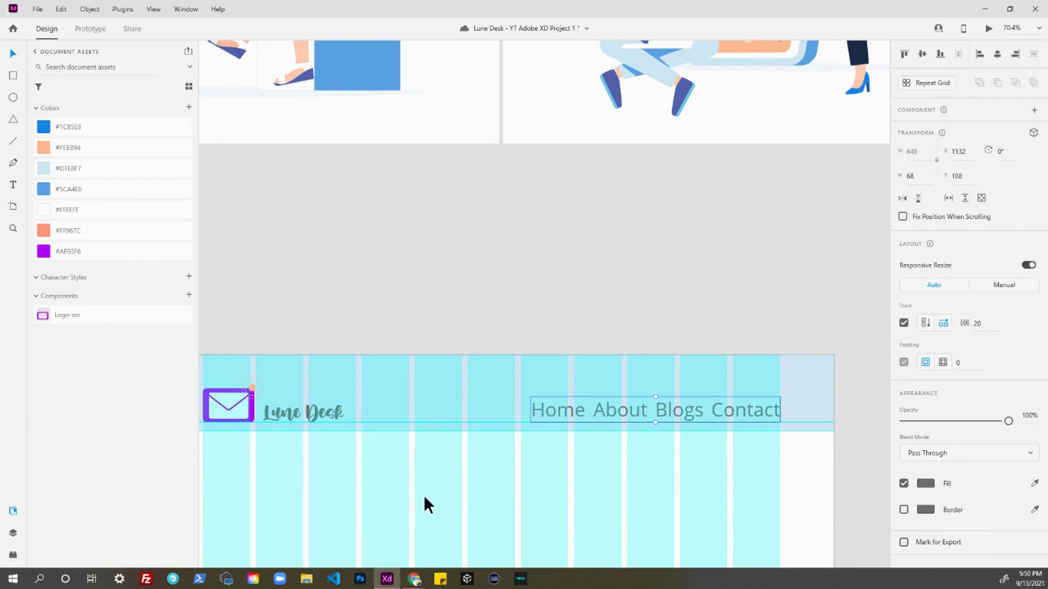
{"action": "key", "text": "ctrl+shift+apostrophe"}
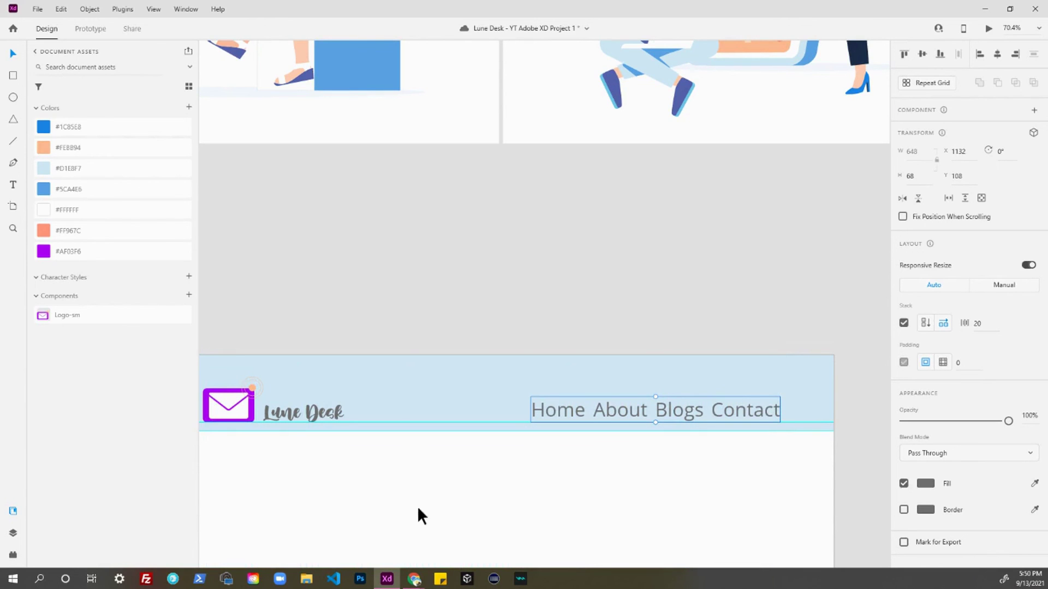
{"action": "left_click_drag", "start_coordinate": [424, 488], "coordinate": [516, 423]}
{"action": "left_click", "coordinate": [577, 236]}
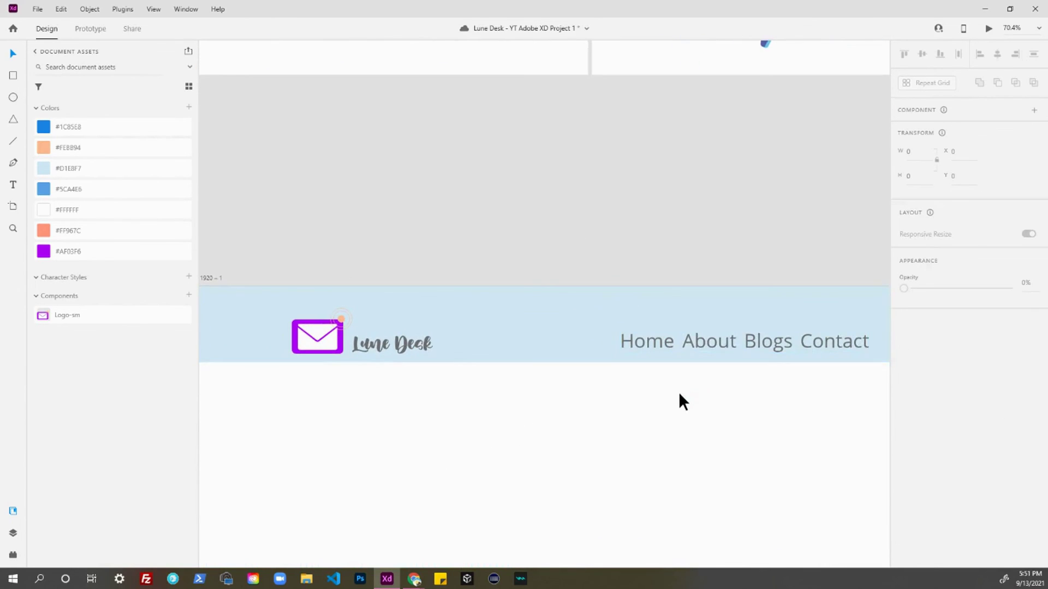
- Set the spacing between the navigation stack's items to 40
{"action": "scroll", "coordinate": [679, 392], "scroll_direction": "down", "scroll_amount": 2}
{"action": "scroll", "coordinate": [679, 383], "scroll_direction": "down", "scroll_amount": 1}
{"action": "left_click", "coordinate": [684, 362]}
{"action": "scroll", "coordinate": [690, 382], "scroll_direction": "up", "scroll_amount": 4}
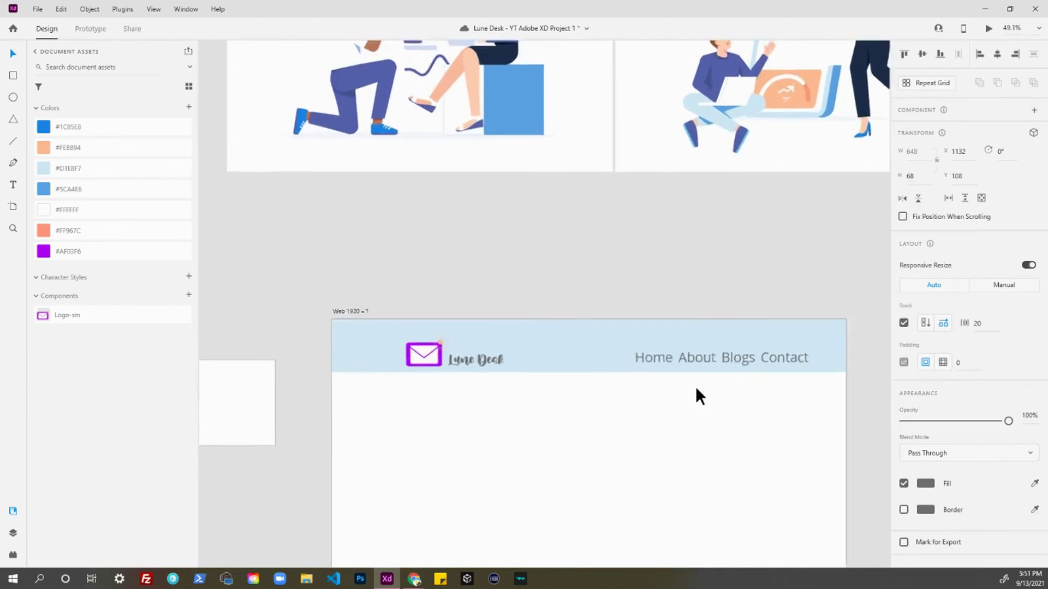
{"action": "left_click", "coordinate": [993, 324]}
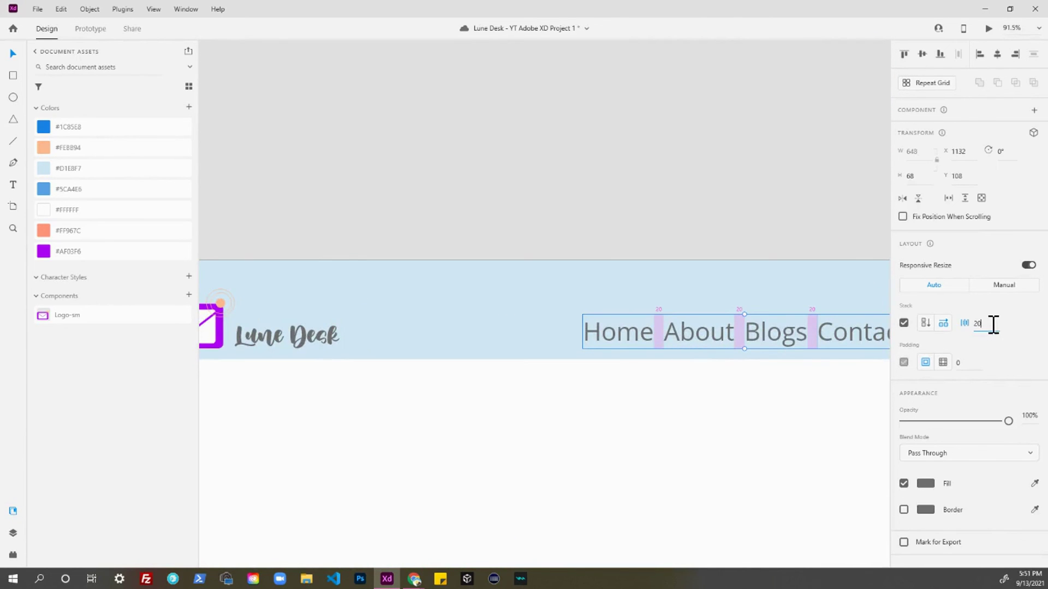
{"action": "mouse_move", "coordinate": [993, 324]}
{"action": "left_mouse_down"}
{"action": "mouse_move", "coordinate": [992, 302]}
{"action": "mouse_move", "coordinate": [987, 323]}
{"action": "left_mouse_up"}
{"action": "key", "text": "Up"}
{"action": "key", "text": "Up"}
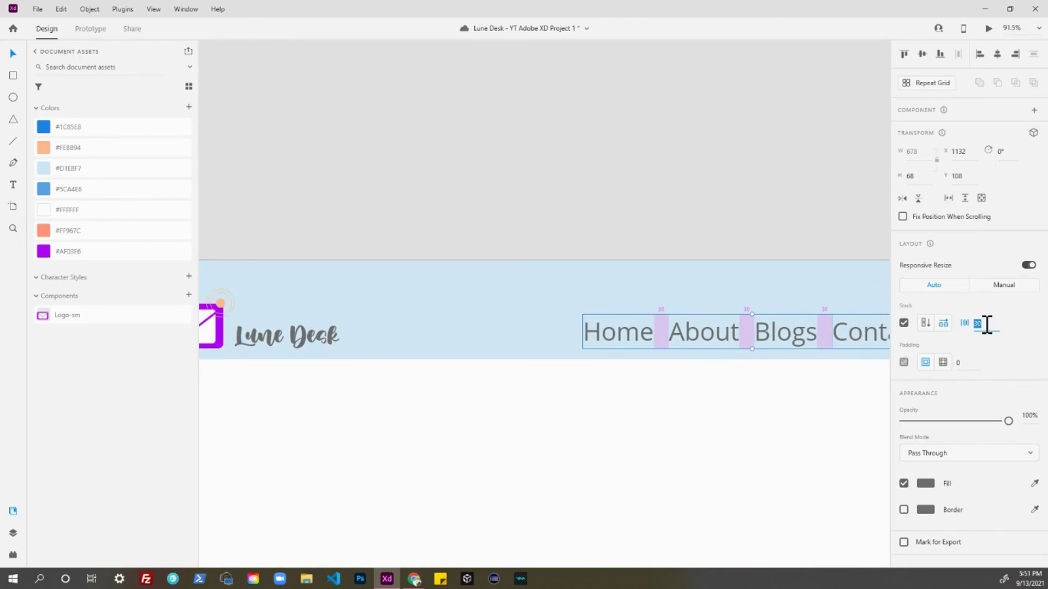
{"action": "key", "text": "Up"}
{"action": "key", "text": "Up"}
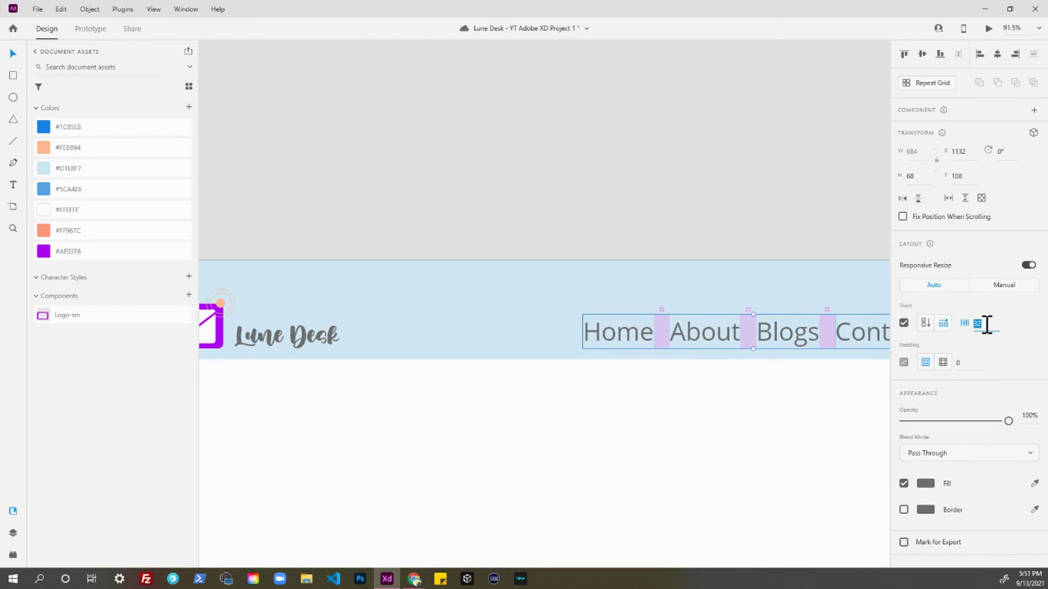
{"action": "key", "text": "Up"}
{"action": "key", "text": "Up"}
{"action": "key", "text": "Up"}
{"action": "key", "text": "Up"}
{"action": "key", "text": "Up"}
{"action": "key", "text": "Up"}
{"action": "key", "text": "Up"}
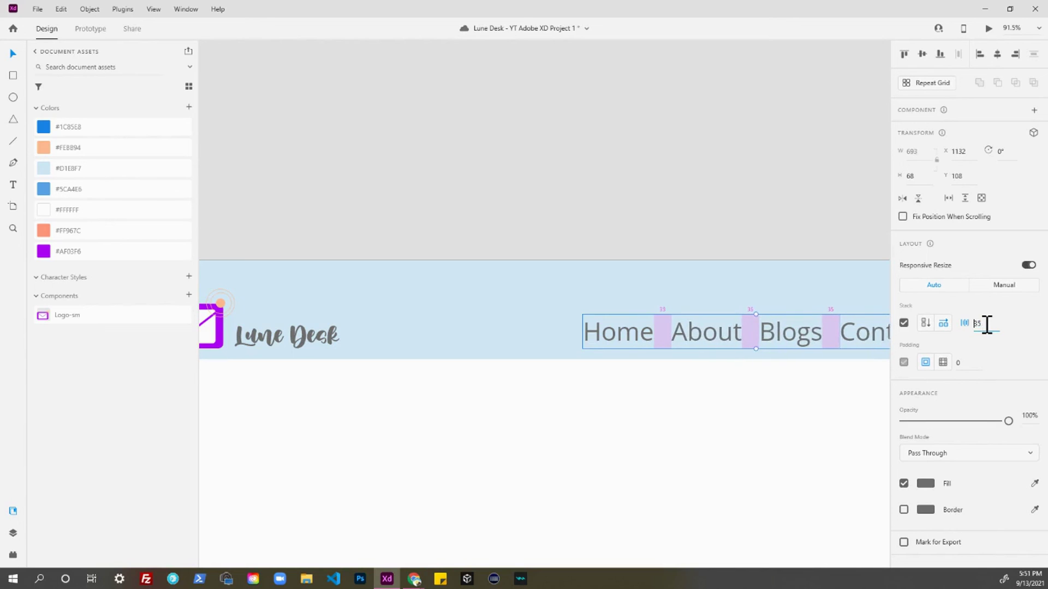
{"action": "key", "text": "Up"}
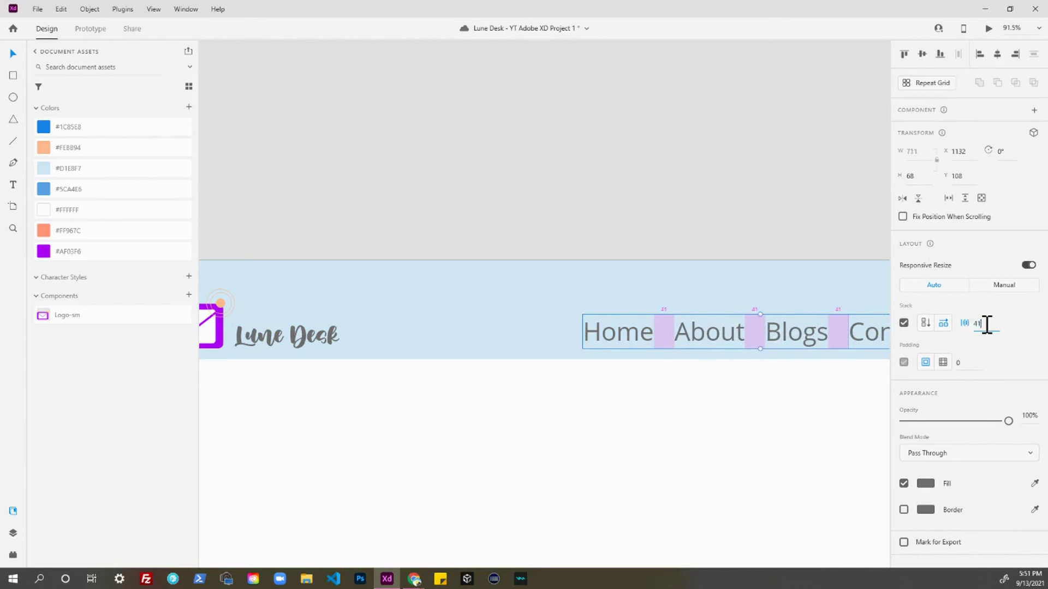
{"action": "left_click", "coordinate": [650, 414]}
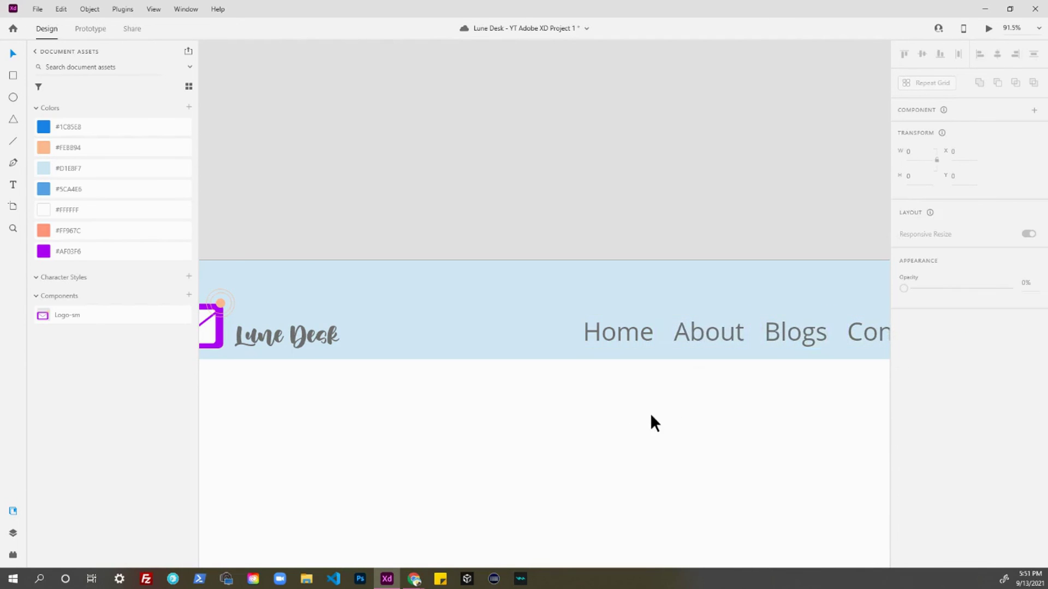
- Realign the widened navigation stack with the last layout column's right edge at X 1072, using the layout grid temporarily
{"action": "scroll", "coordinate": [650, 413], "scroll_direction": "down", "scroll_amount": 5}
{"action": "left_click", "coordinate": [757, 362]}
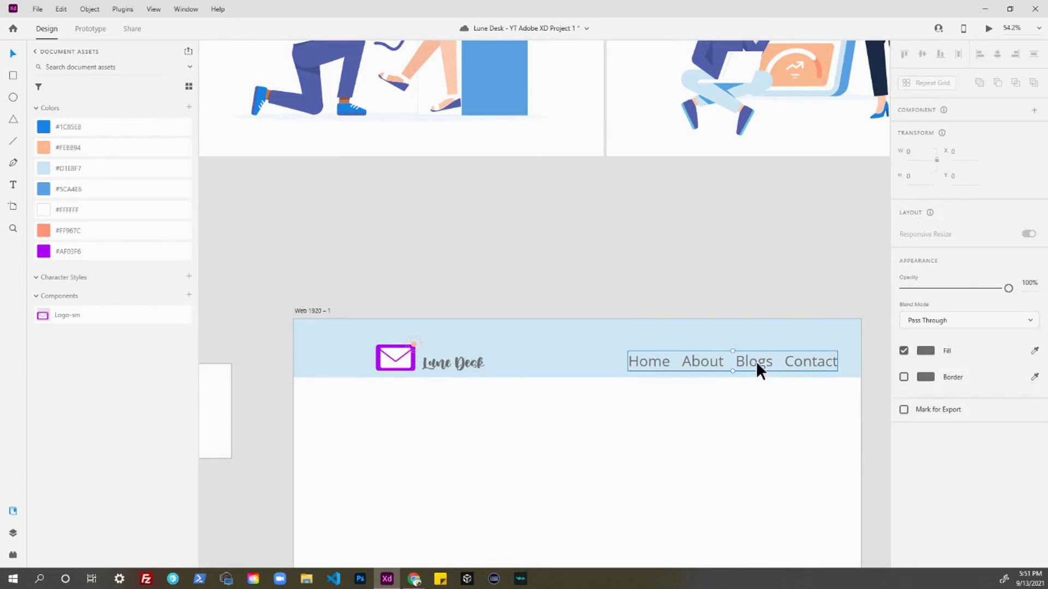
{"action": "key", "text": "ctrl+shift+apostrophe"}
{"action": "left_click_drag", "start_coordinate": [754, 362], "coordinate": [737, 376]}
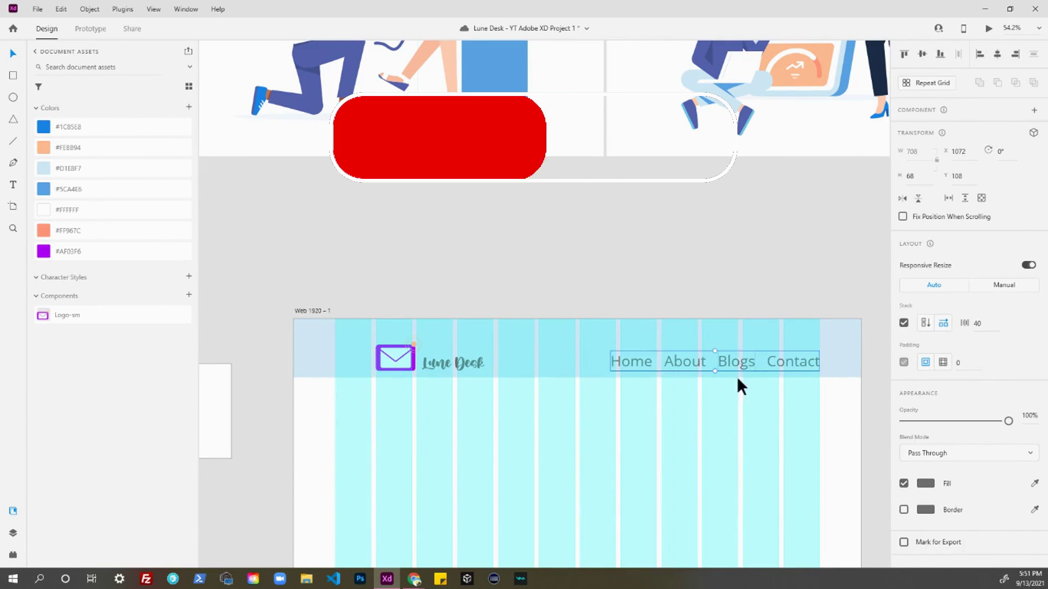
{"action": "left_click", "coordinate": [672, 433]}
{"action": "key", "text": "ctrl+shift+apostrophe"}
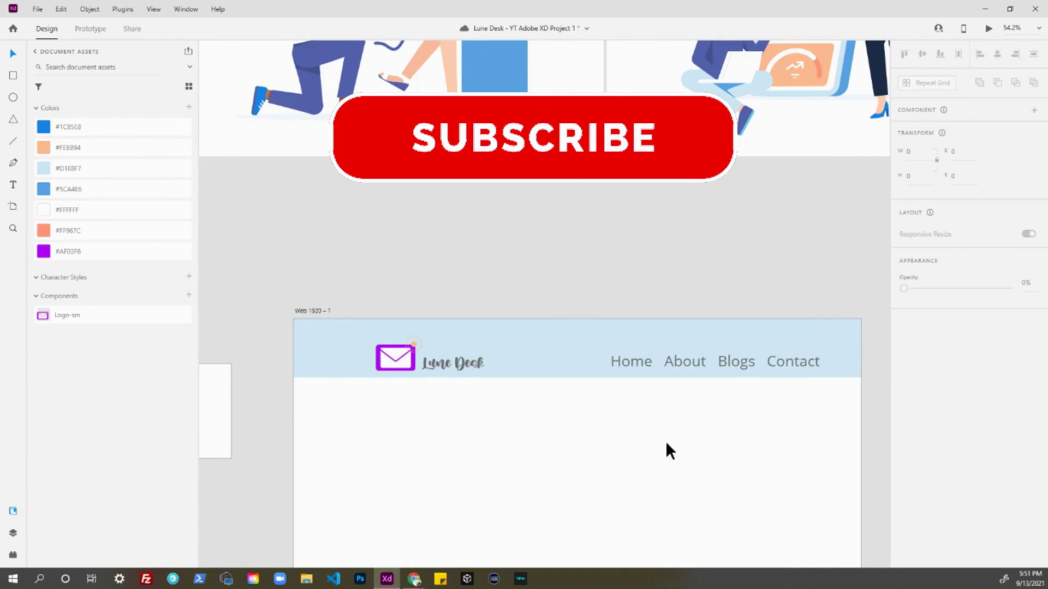
- Save the Lune Desk project with the finished header
{"action": "left_click_drag", "start_coordinate": [578, 463], "coordinate": [473, 407]}
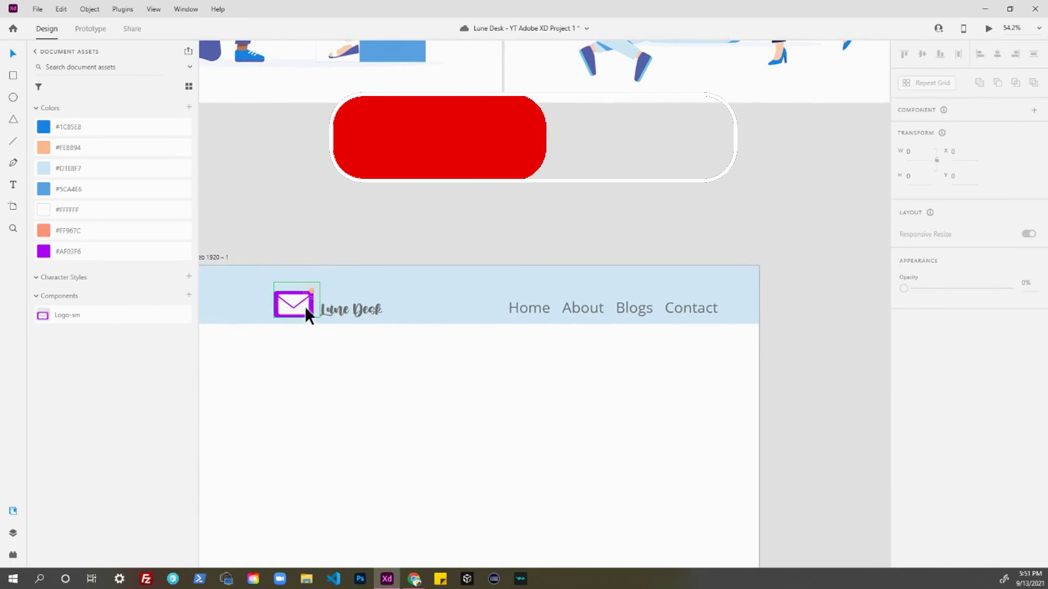
{"action": "left_click_drag", "start_coordinate": [489, 368], "coordinate": [573, 368]}
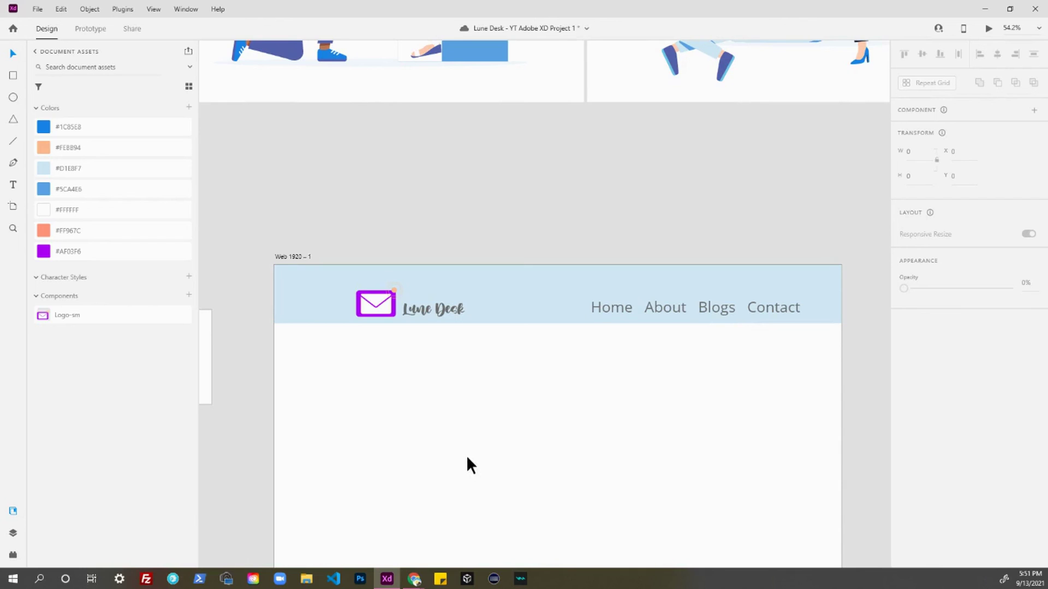
{"action": "key", "text": "ctrl+s"}
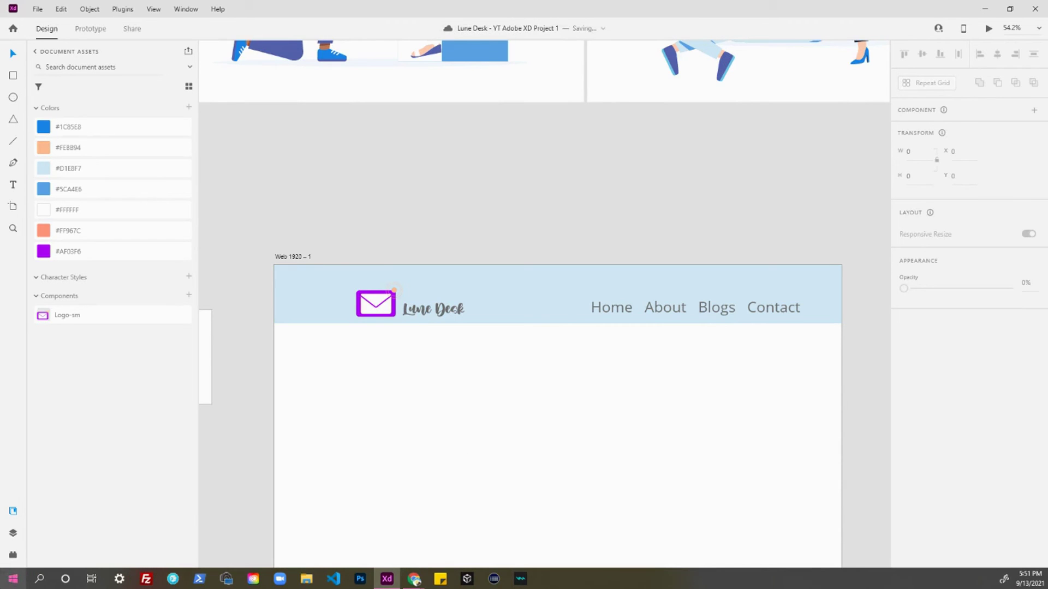